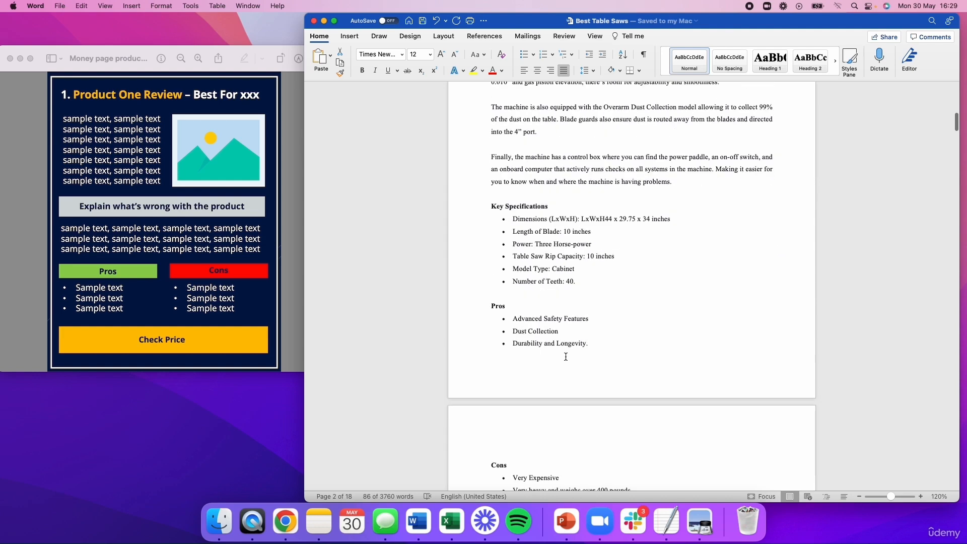
Review the first product's review and the "Our Top 7 Picks" intro in the Best Table Saws draft
click(565, 353)
scroll(565, 354, down, 2)
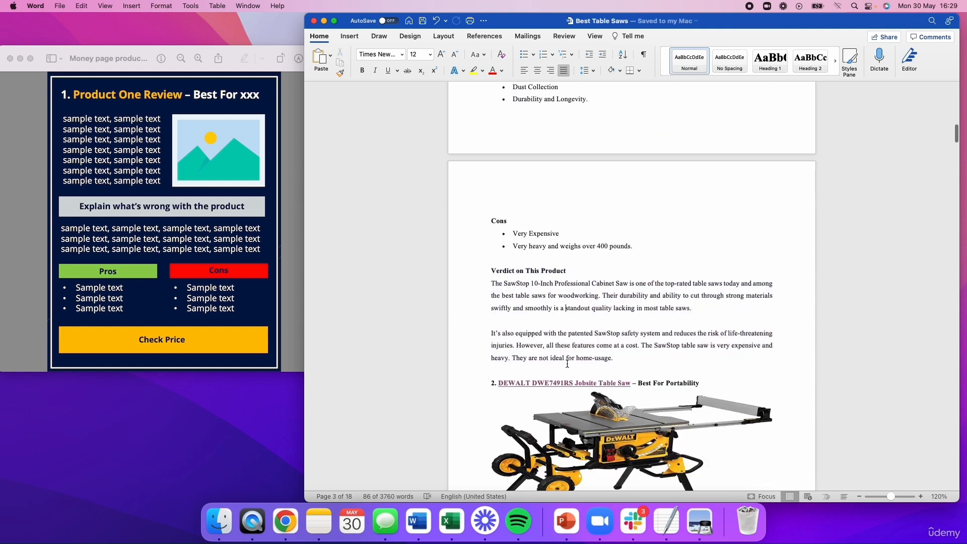
drag(647, 21, 607, 21)
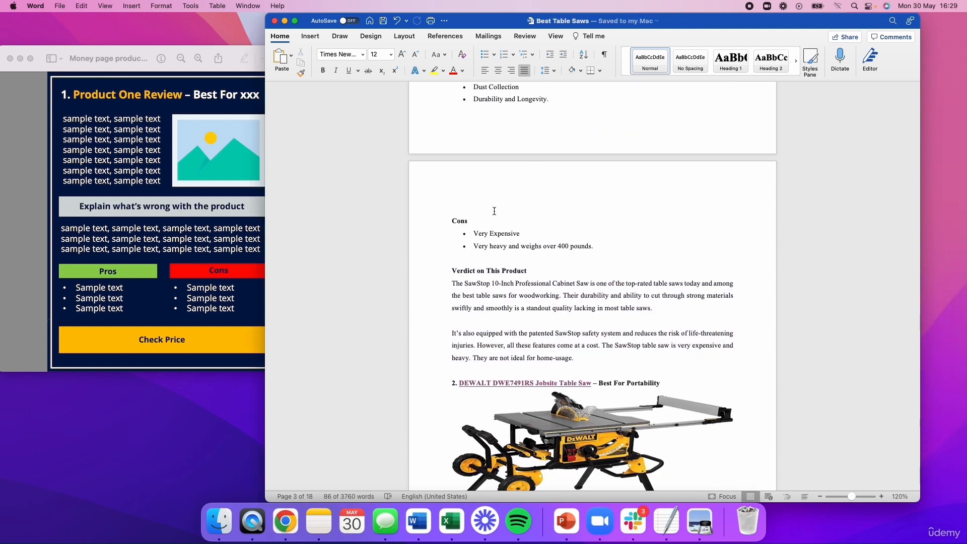
scroll(501, 361, up, 15)
scroll(500, 361, up, 10)
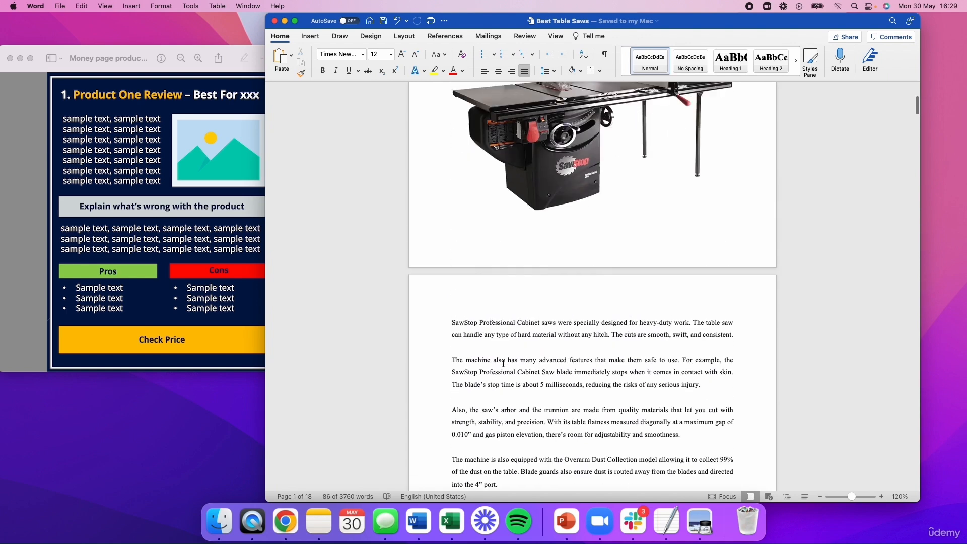
scroll(504, 364, up, 2)
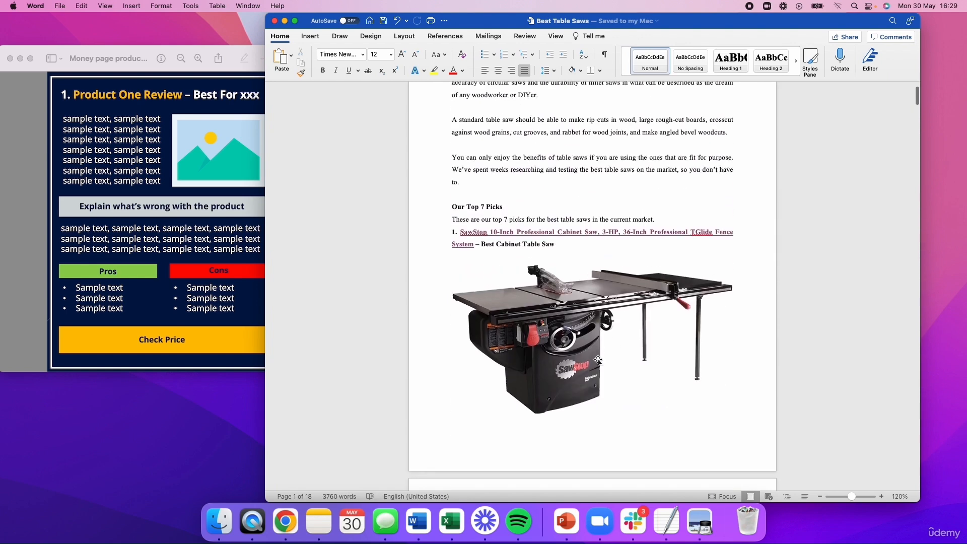
scroll(567, 326, up, 2)
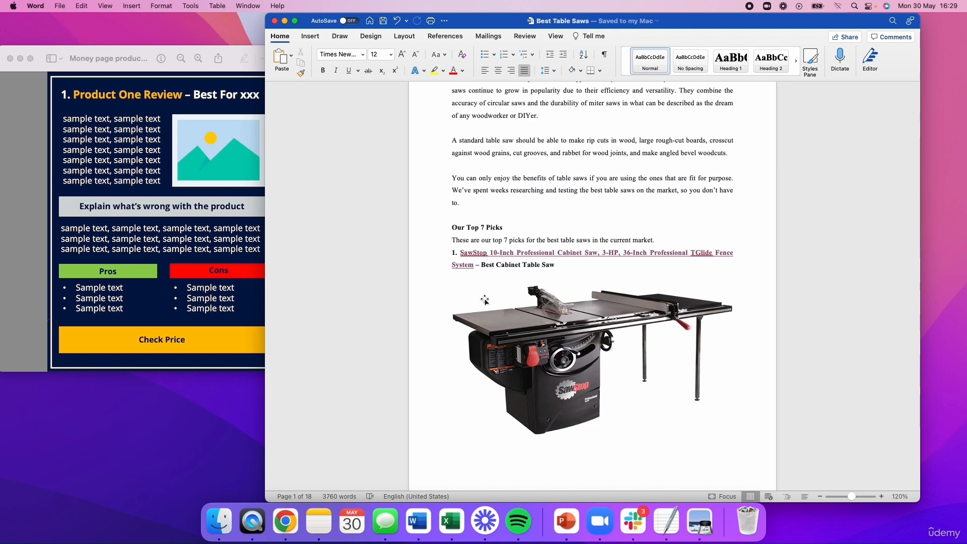
drag(451, 227, 505, 227)
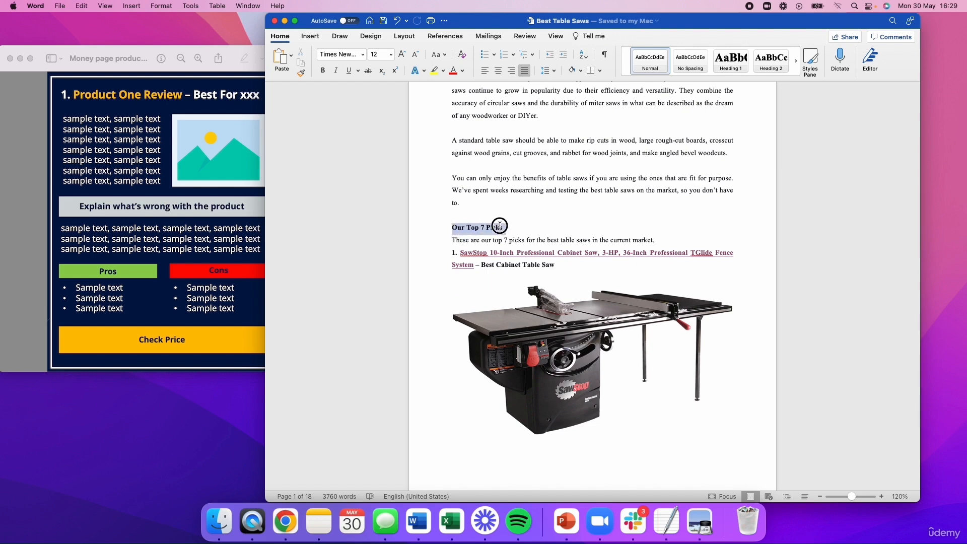
click(881, 497)
scroll(621, 317, up, 8)
click(446, 169)
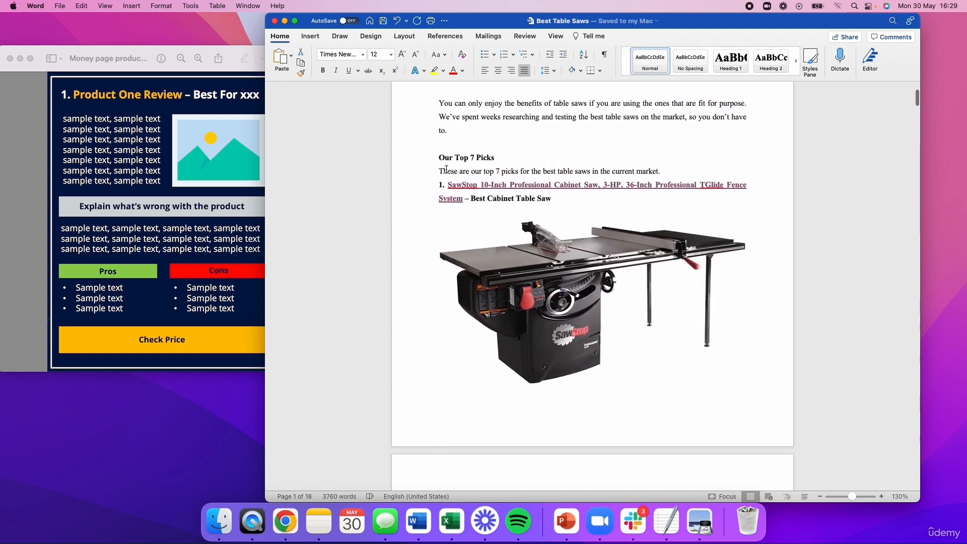
drag(440, 161, 519, 158)
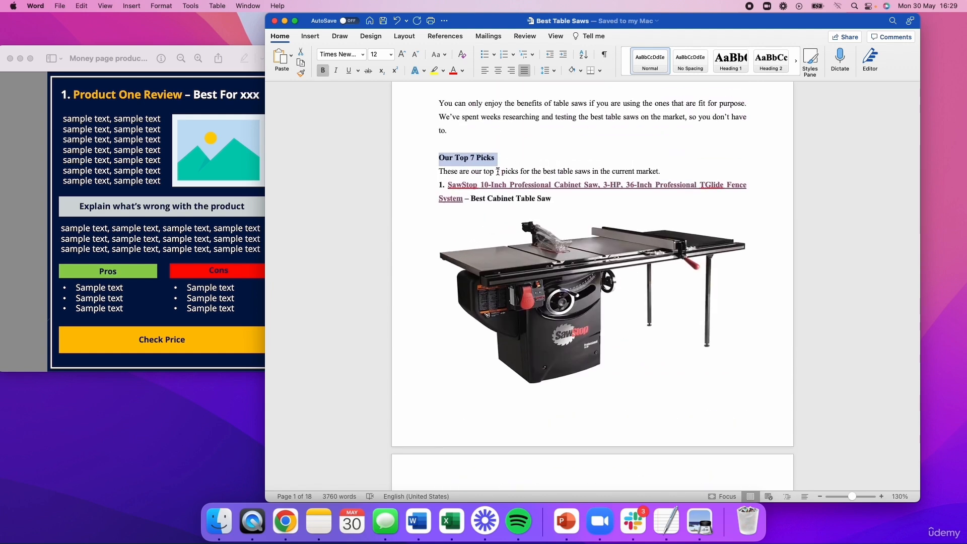
drag(674, 170, 439, 157)
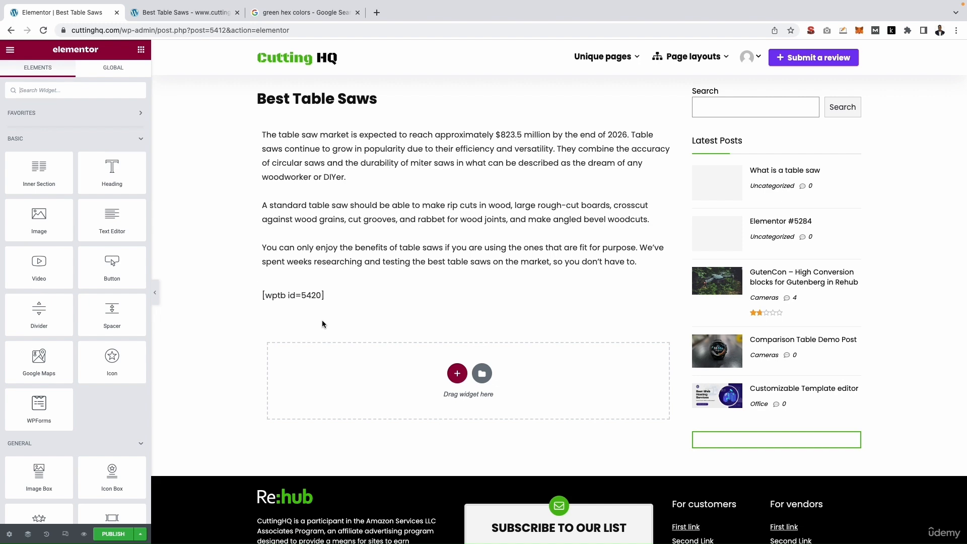
Switch to the browser and look over the product comparison table in the Best Table Saws page preview
click(169, 12)
scroll(287, 224, down, 5)
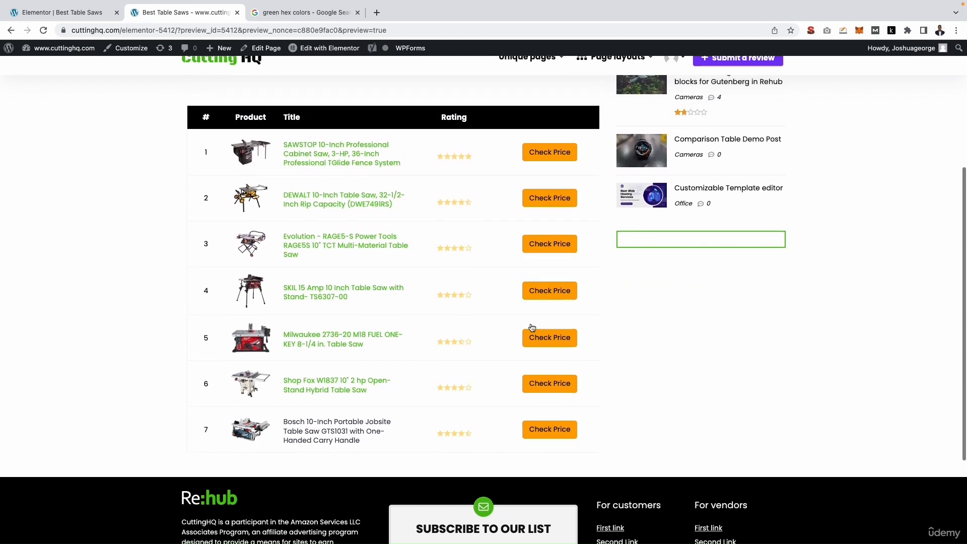
scroll(282, 135, up, 2)
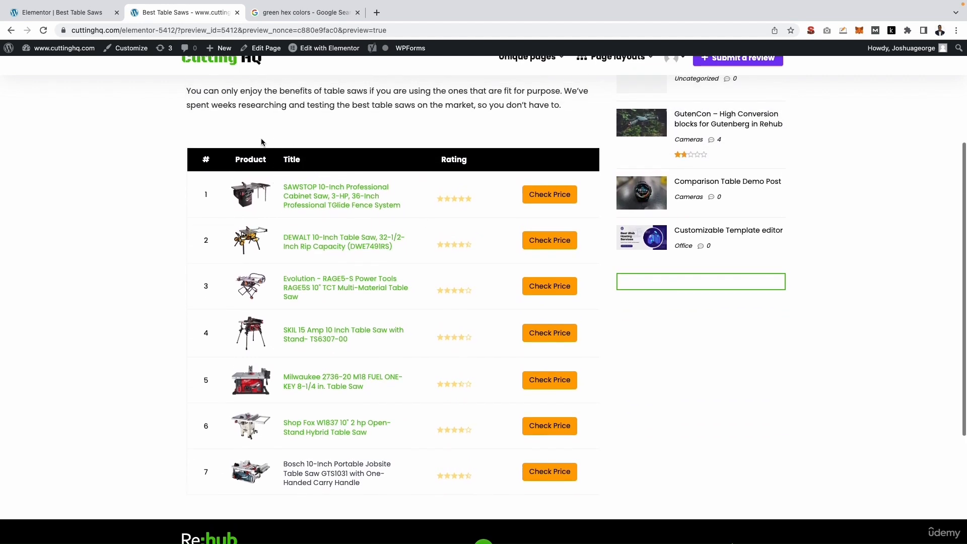
Insert a Heading widget above the table shortcode and set its title to "Our Top 7 Picks", copied from the Word draft
click(77, 14)
drag(112, 166, 313, 266)
drag(92, 140, 15, 137)
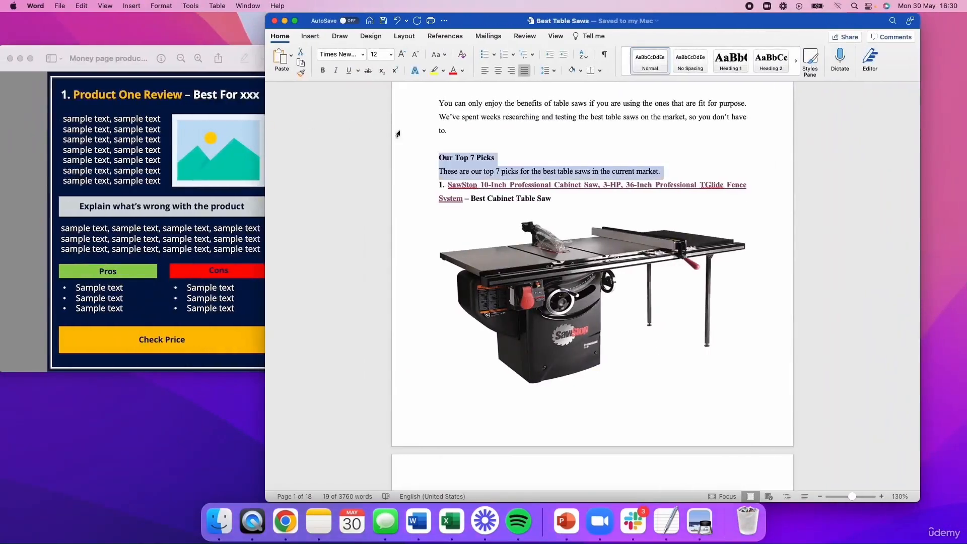
key(Up)
drag(495, 158, 417, 158)
key(ctrl+c)
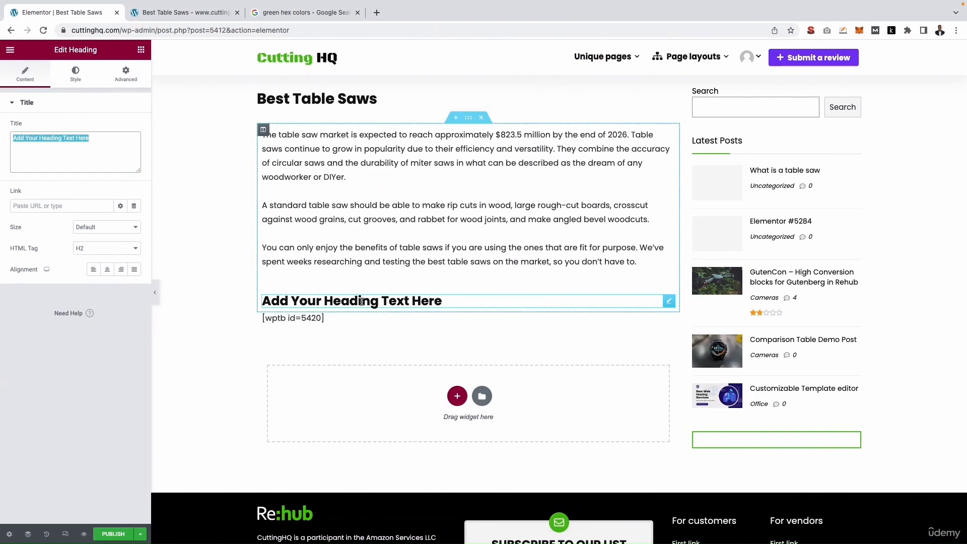
click(360, 301)
click(42, 142)
key(ctrl+a)
key(ctrl+v)
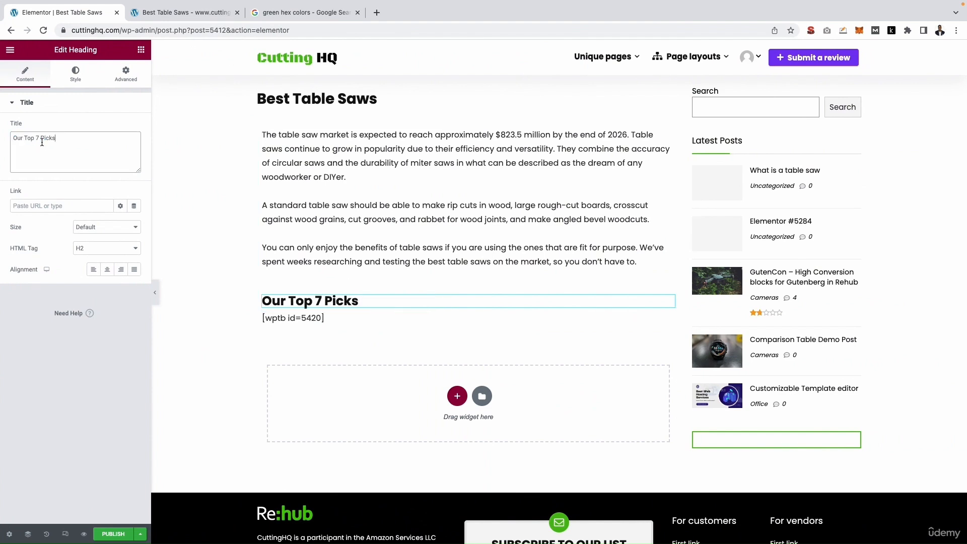
Add a Text Editor widget under the heading containing "These are our top 7 picks for the best table saws in the current market."
click(141, 49)
drag(112, 217, 388, 302)
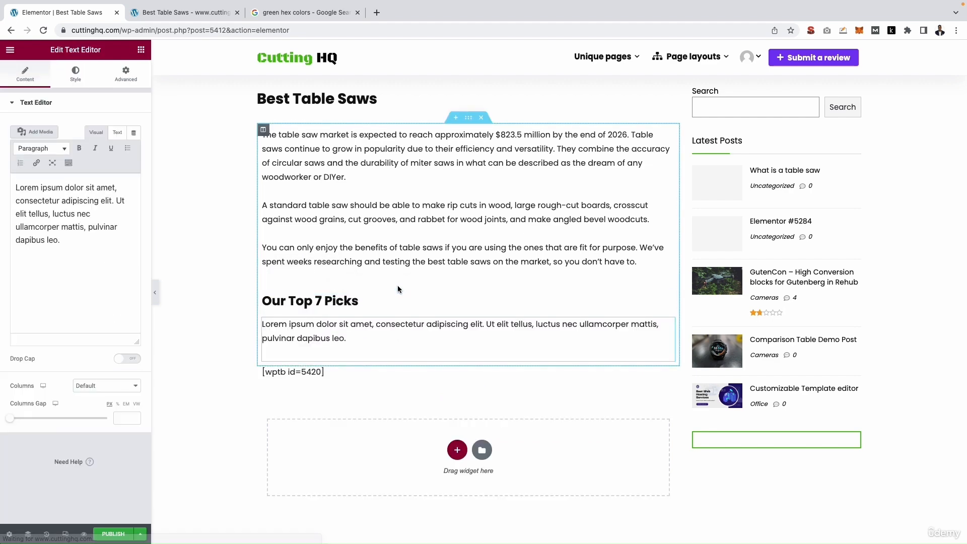
key(ctrl+Left)
drag(669, 171, 439, 168)
key(ctrl+c)
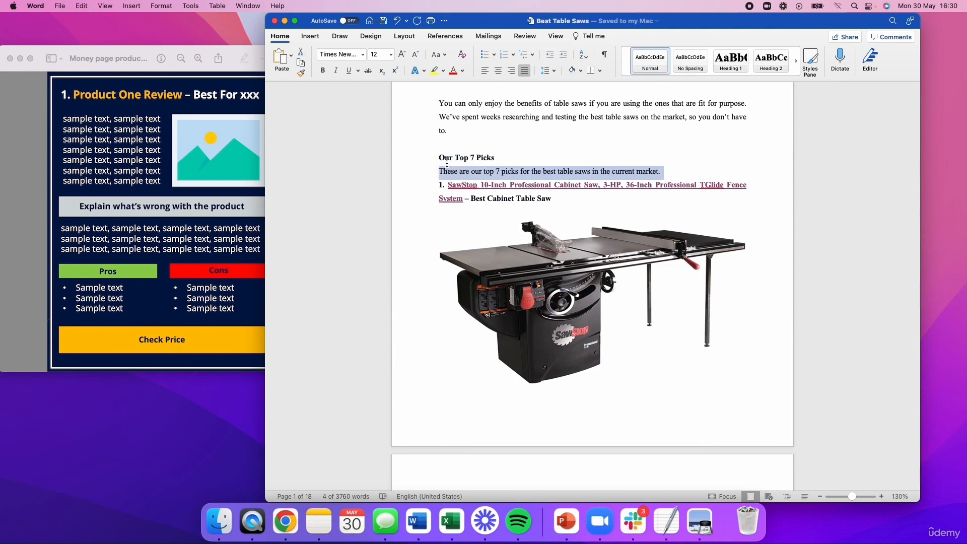
key(ctrl+Right)
click(76, 221)
key(ctrl+a)
key(ctrl+v)
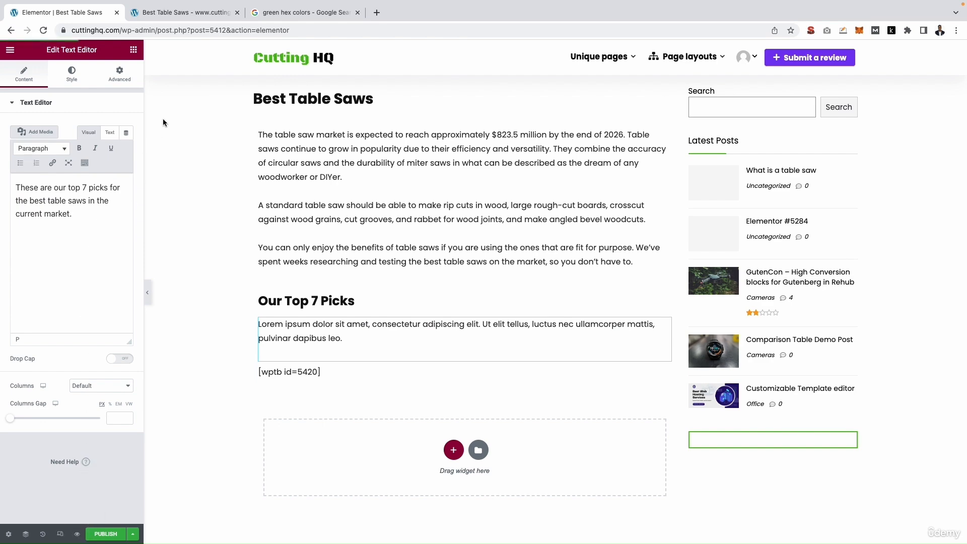
Reload the page preview and check the "Our Top 7 Picks" heading and intro text above the product table
click(172, 18)
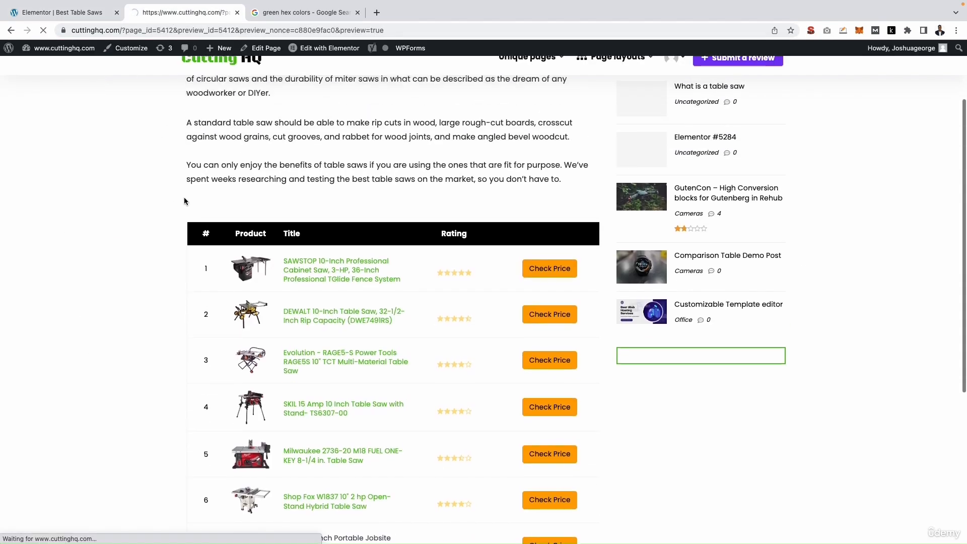
scroll(220, 227, down, 2)
click(220, 226)
drag(221, 227, 318, 226)
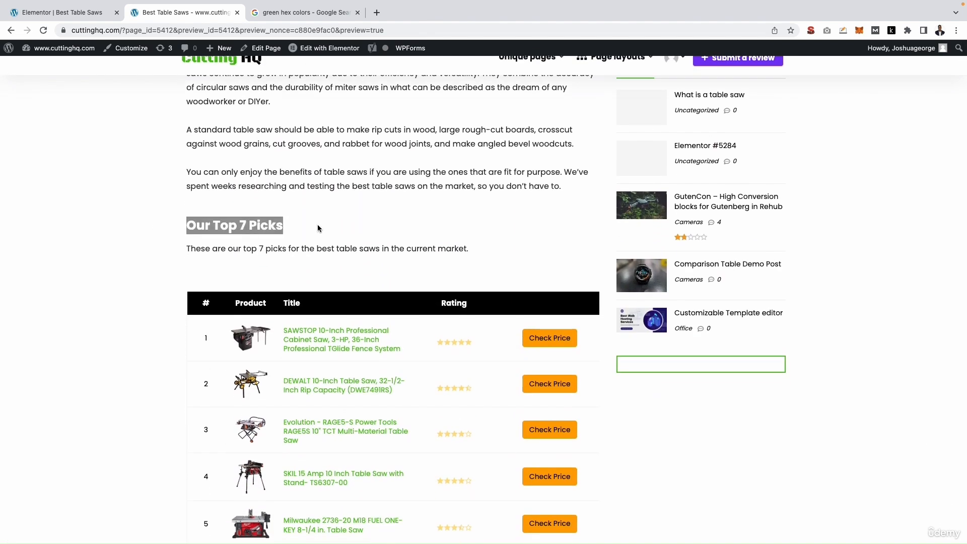
scroll(272, 272, down, 2)
click(224, 187)
scroll(229, 221, up, 1)
scroll(244, 202, up, 2)
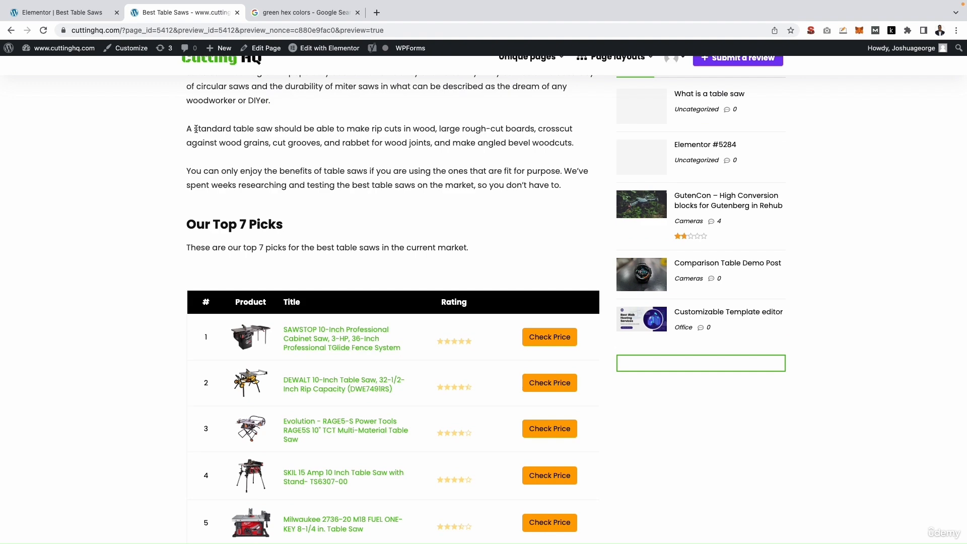
Add a new single-column section below the table shortcode in the Elementor page
click(75, 12)
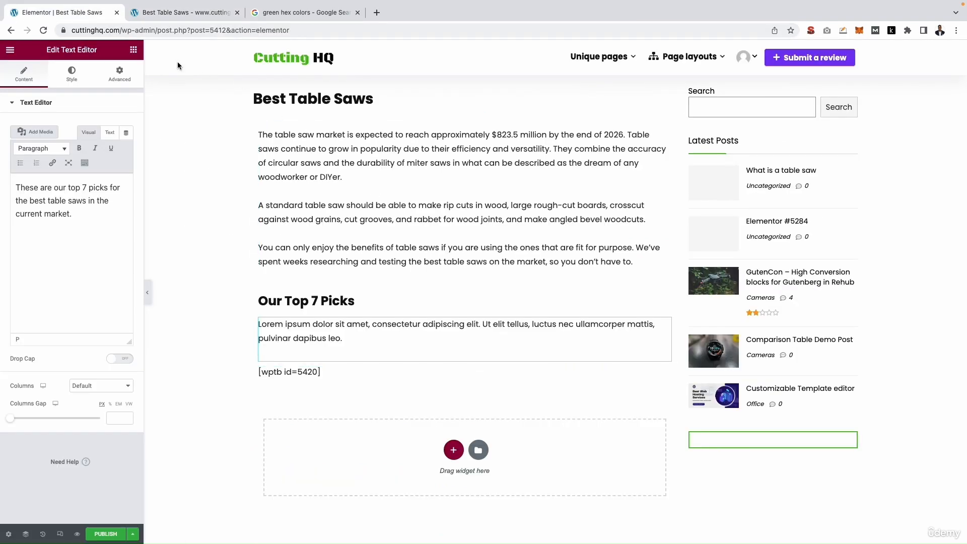
click(133, 51)
scroll(425, 330, down, 2)
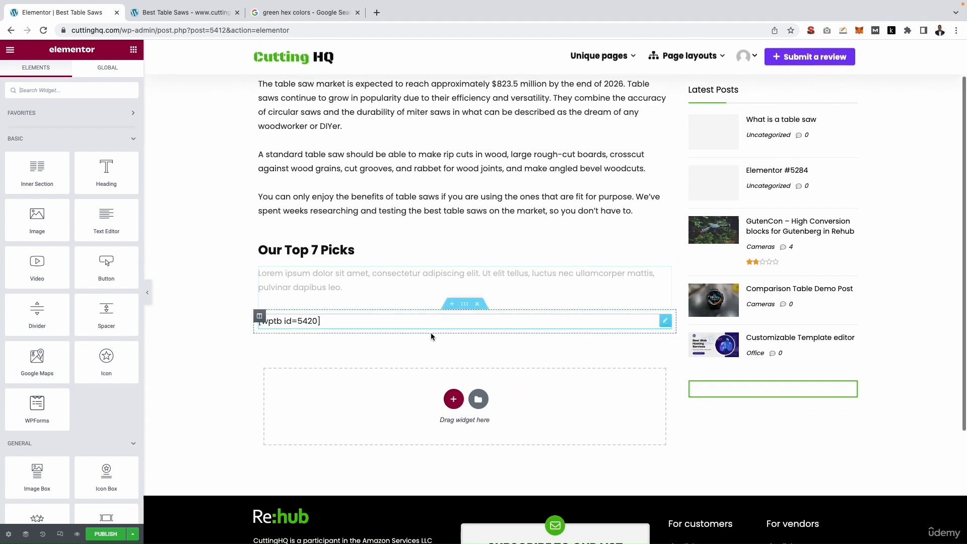
click(453, 400)
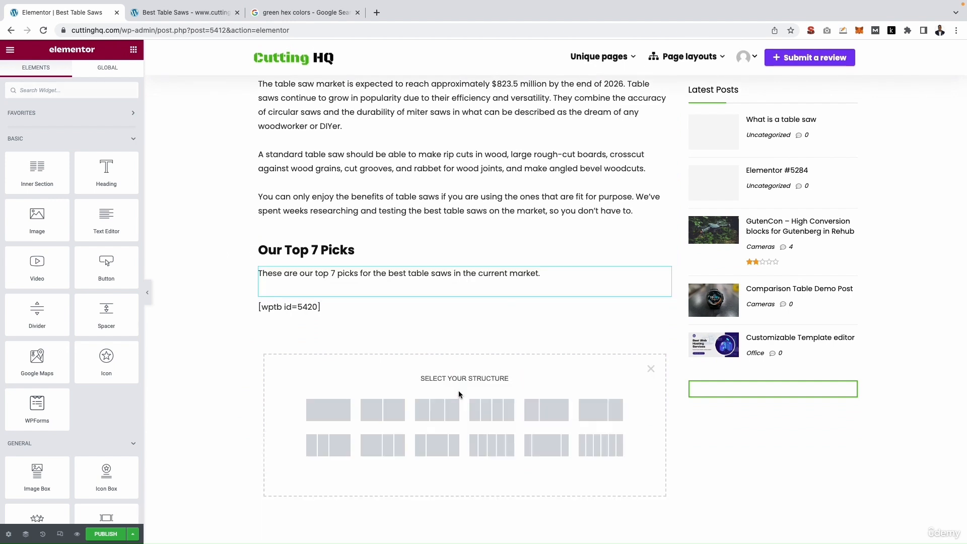
click(333, 411)
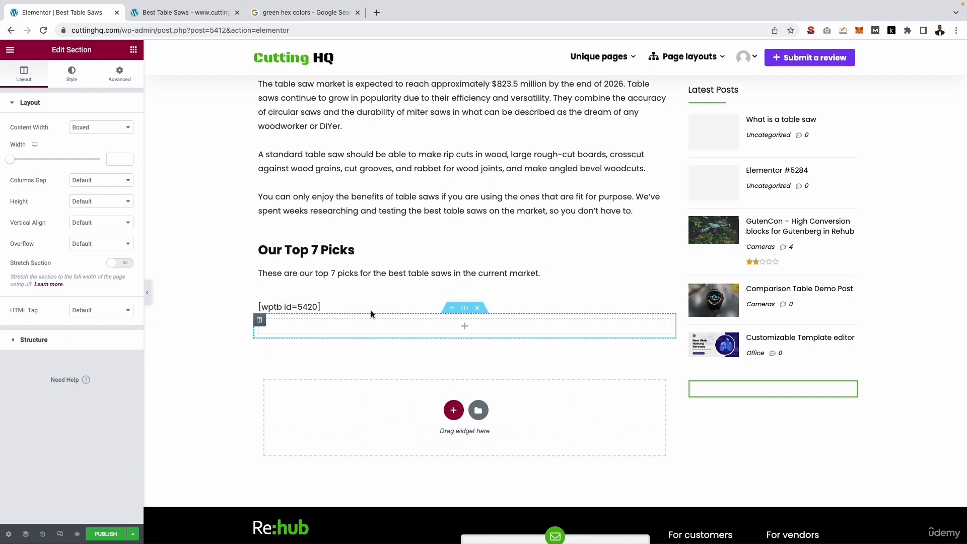
Add a Heading widget to the new section and paste in the first SawStop product's full numbered title from the Word draft
click(134, 49)
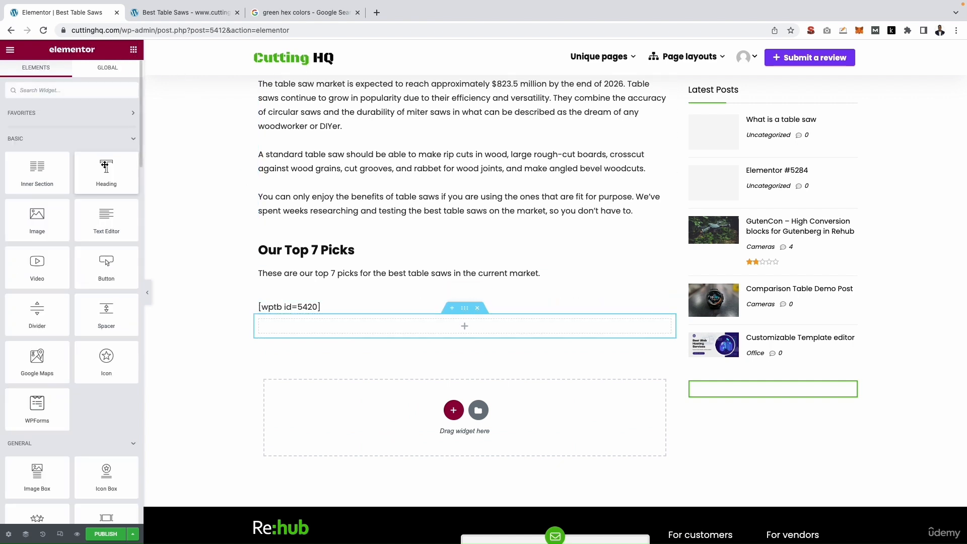
drag(106, 168, 362, 333)
click(96, 157)
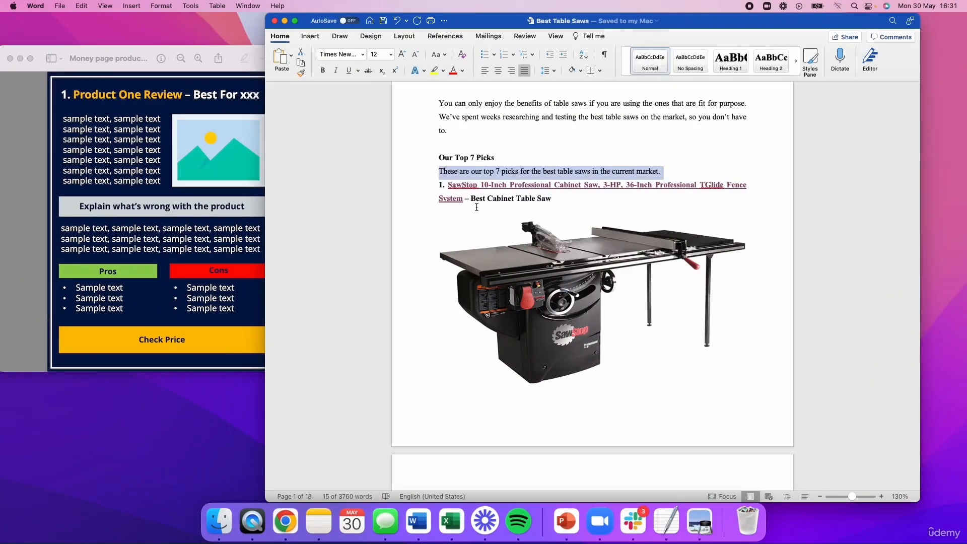
click(467, 202)
drag(552, 199, 428, 186)
key(super+c)
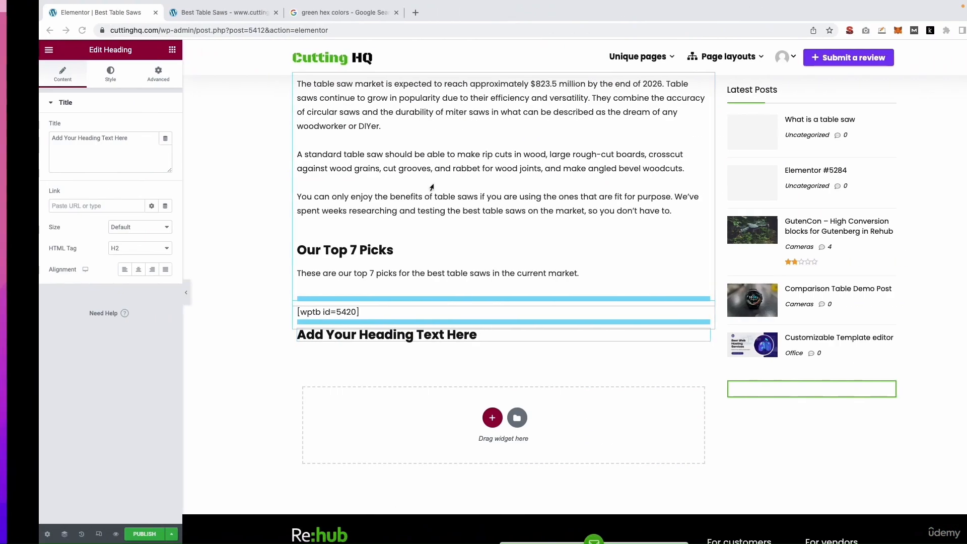
triple_click(117, 138)
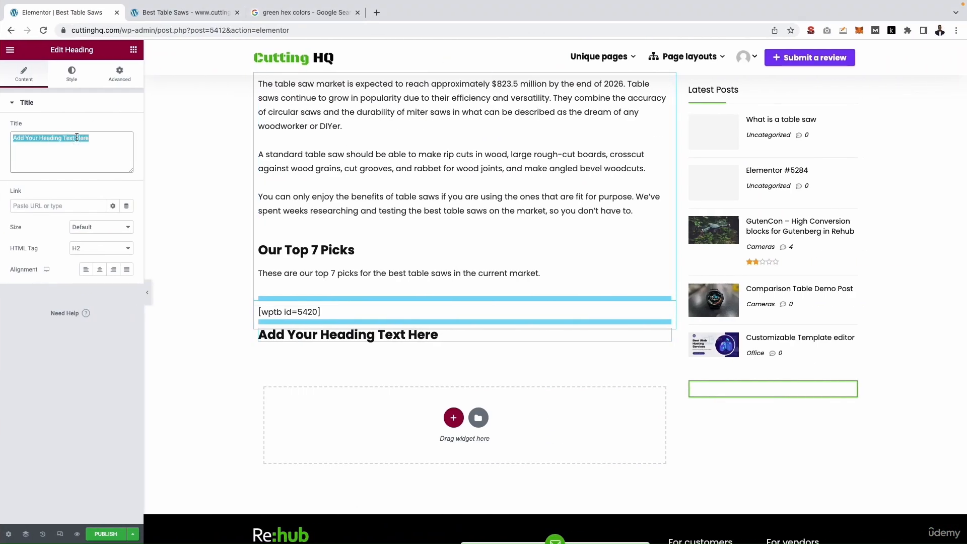
key(super+v)
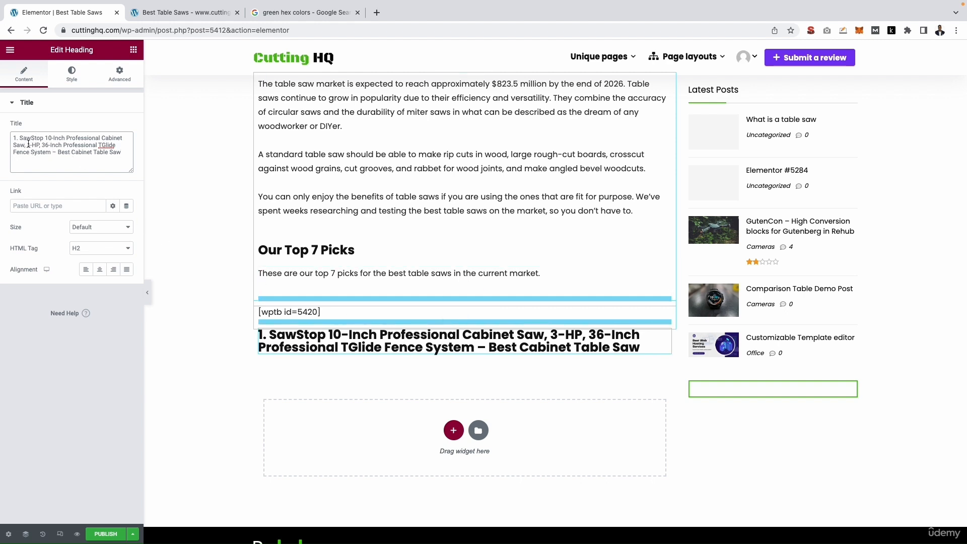
Shorten the product heading to "1. SawStop 10-Inch Professional Cabinet Saw – Best Cabinet Table Saw"
mouse_move(48, 152)
mouse_down()
mouse_move(20, 137)
mouse_move(32, 145)
mouse_up()
key(BackSpace)
key(BackSpace)
key(BackSpace)
key(BackSpace)
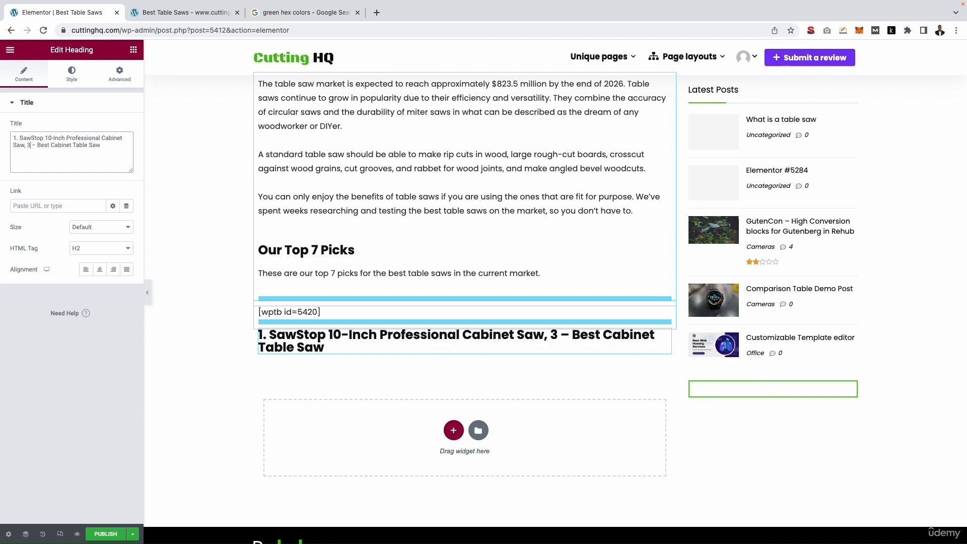
key(BackSpace)
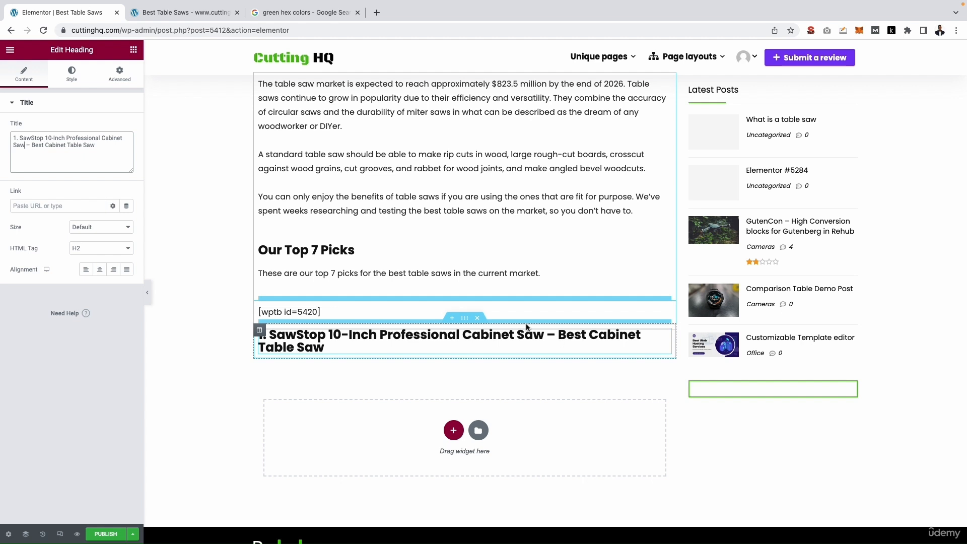
Remove the first "Cabinet" so the heading reads "1. SawStop 10-Inch Professional Saw – Best Cabinet Table Saw"
drag(556, 334, 578, 340)
click(561, 343)
double_click(109, 139)
key(BackSpace)
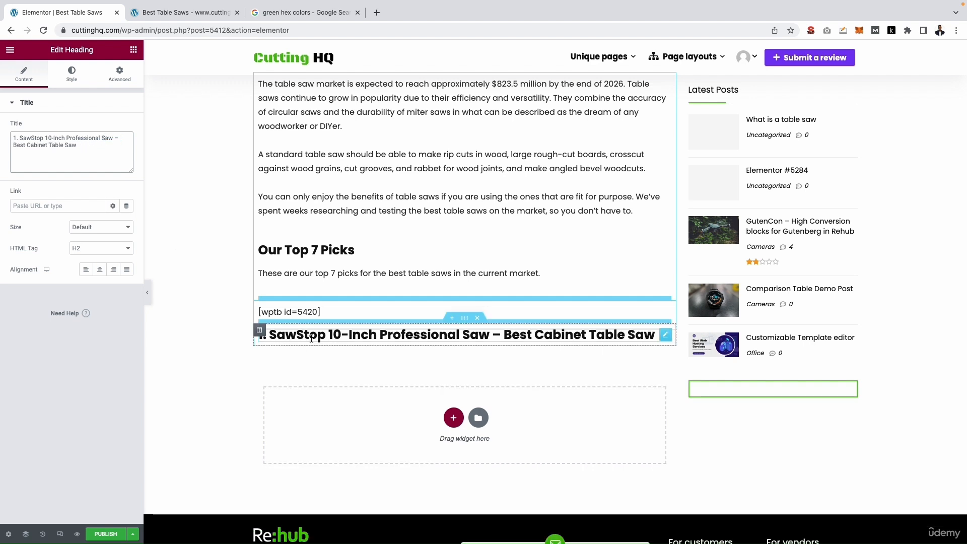
click(335, 332)
triple_click(336, 334)
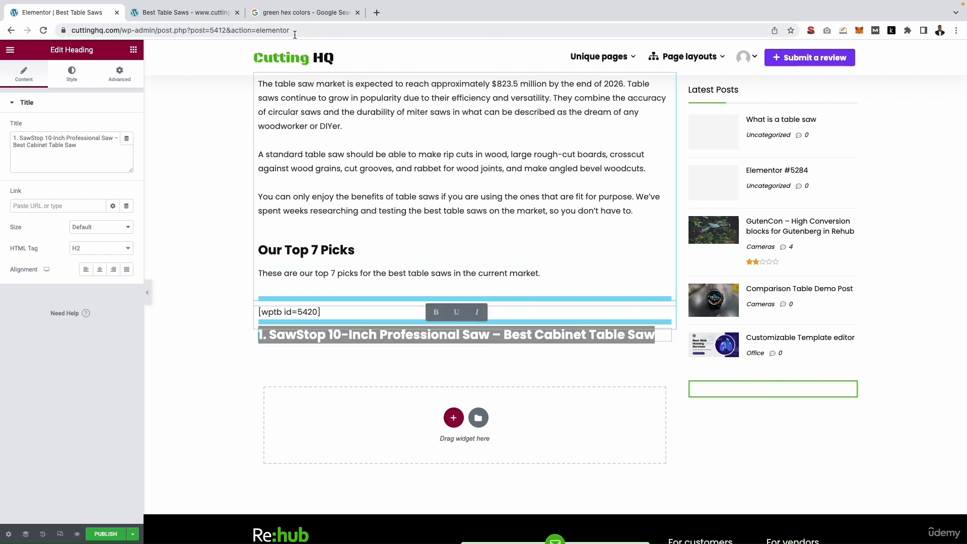
Open amazon.com in a new browser tab, and open the SawStop saw's Amazon product page from its link in the Word draft
click(378, 15)
text(amazon.com)
key(Return)
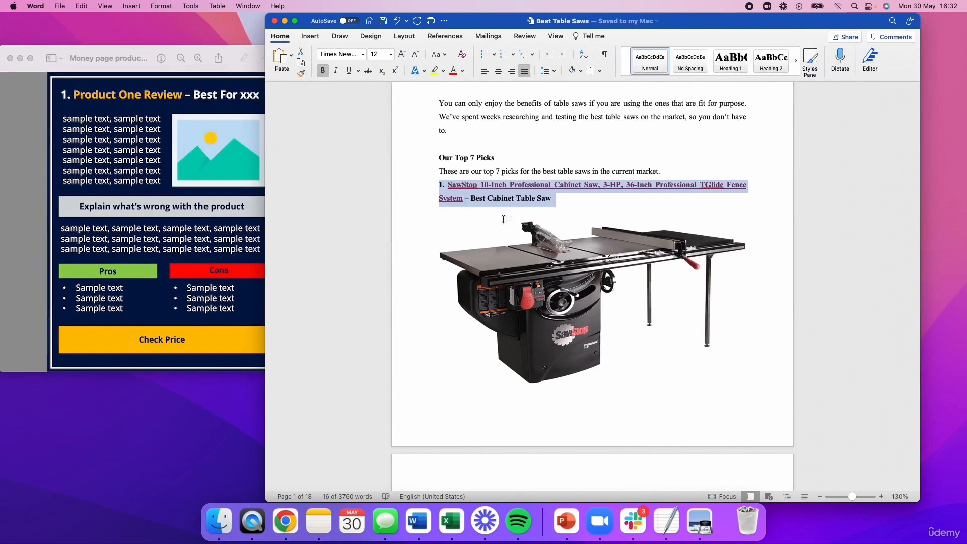
click(503, 230)
click(507, 185)
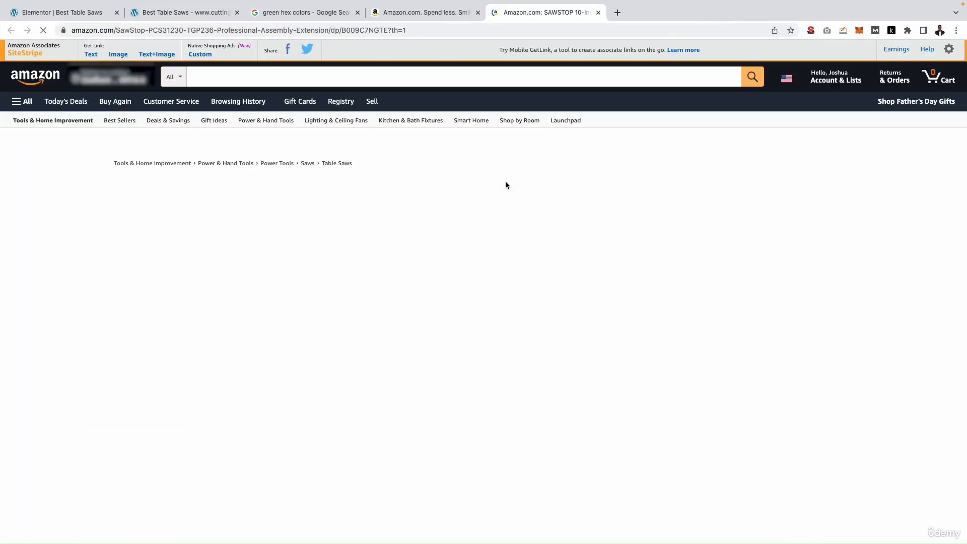
Generate the full Amazon affiliate text link for the SawStop saw and paste it as the link of the product heading
click(91, 54)
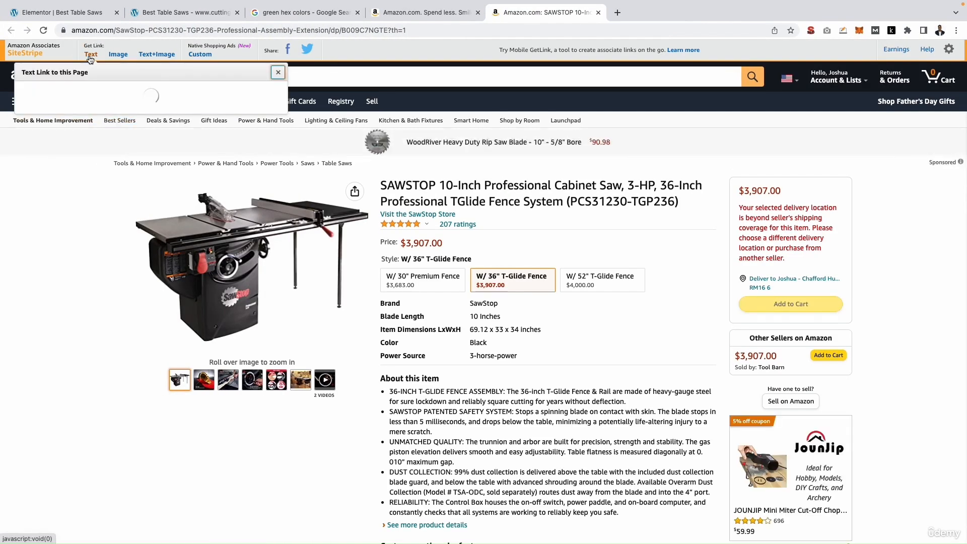
click(92, 183)
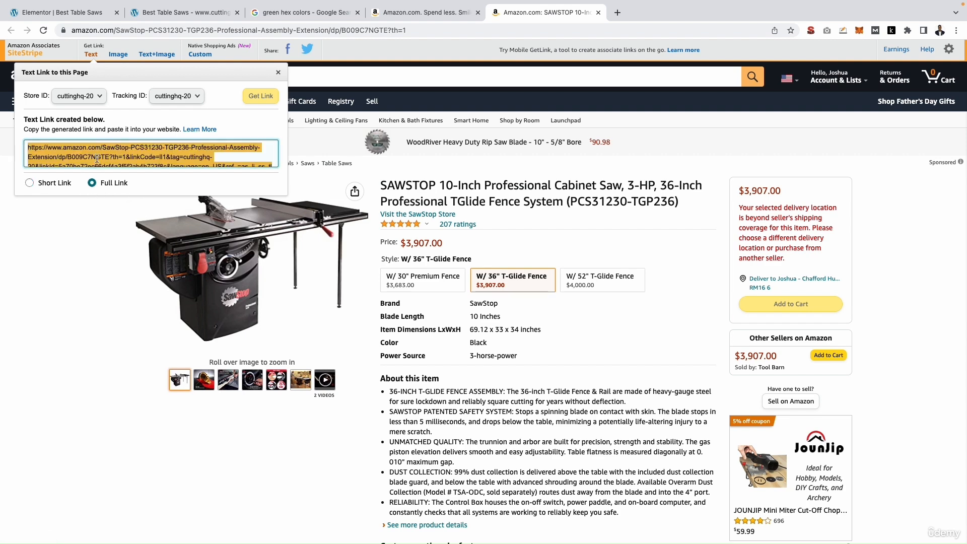
click(61, 12)
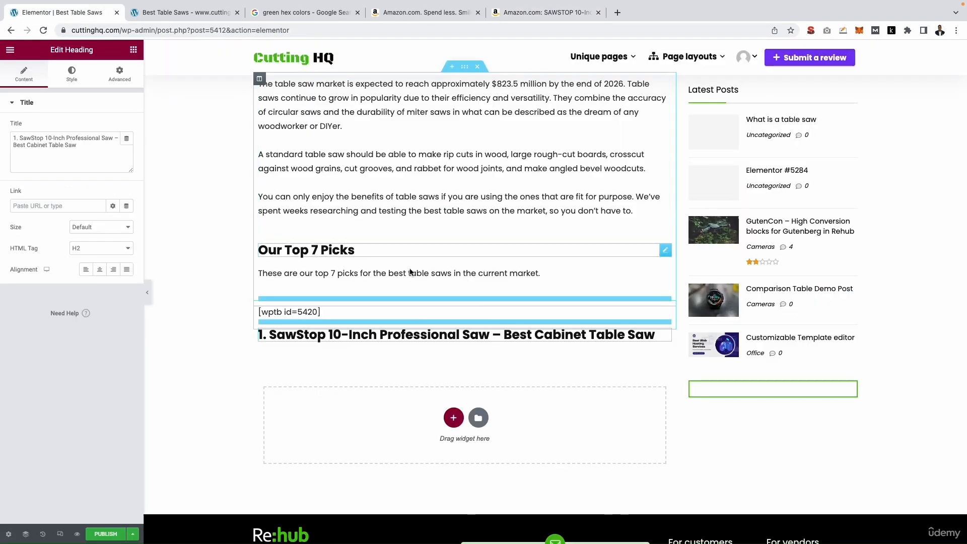
double_click(347, 335)
triple_click(347, 336)
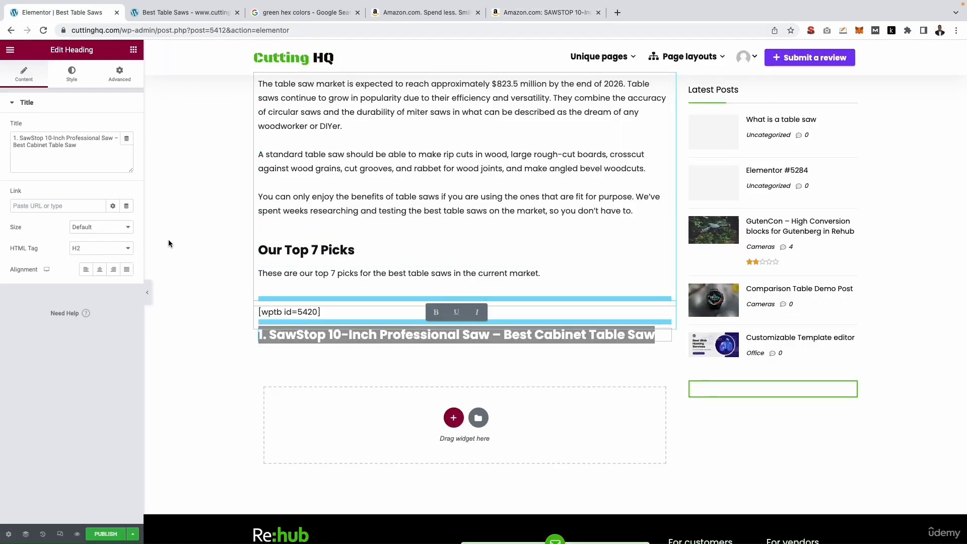
click(26, 202)
key(ctrl+v)
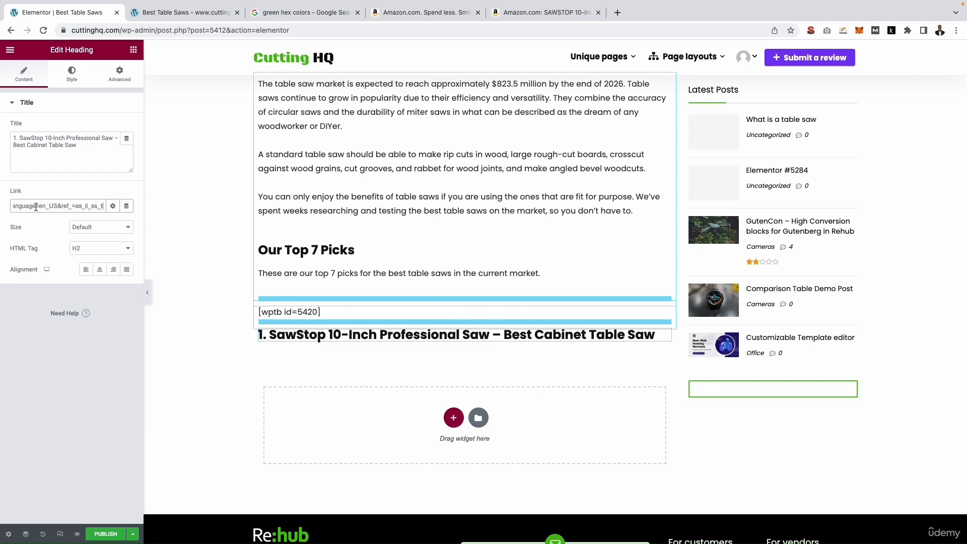
click(237, 388)
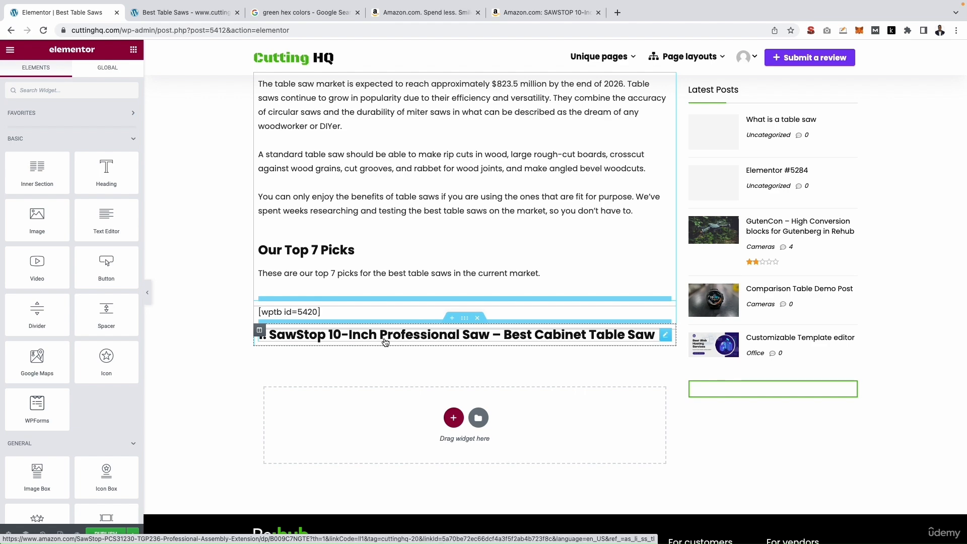
Check the product review layout mockup and add a two-column section below the SawStop heading
key(ctrl+Left)
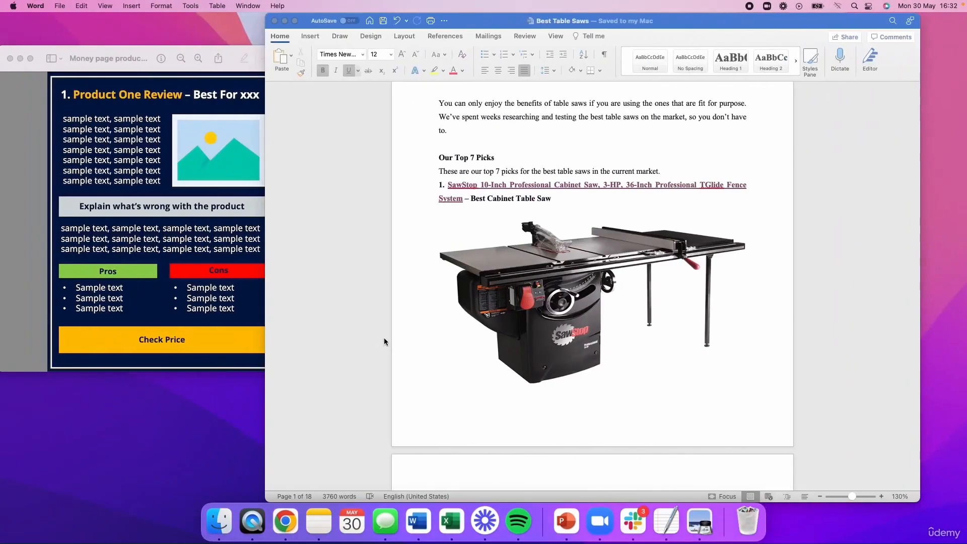
click(191, 238)
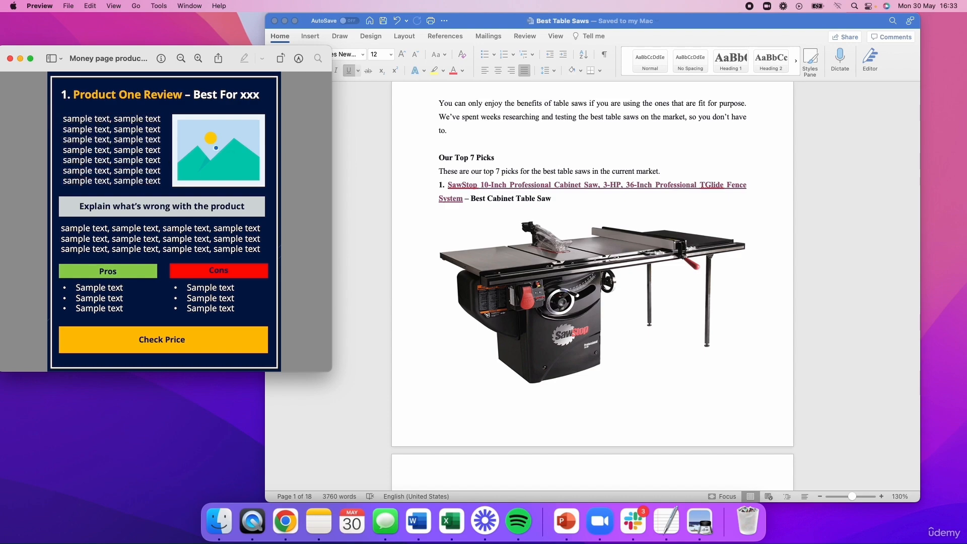
key(ctrl+Right)
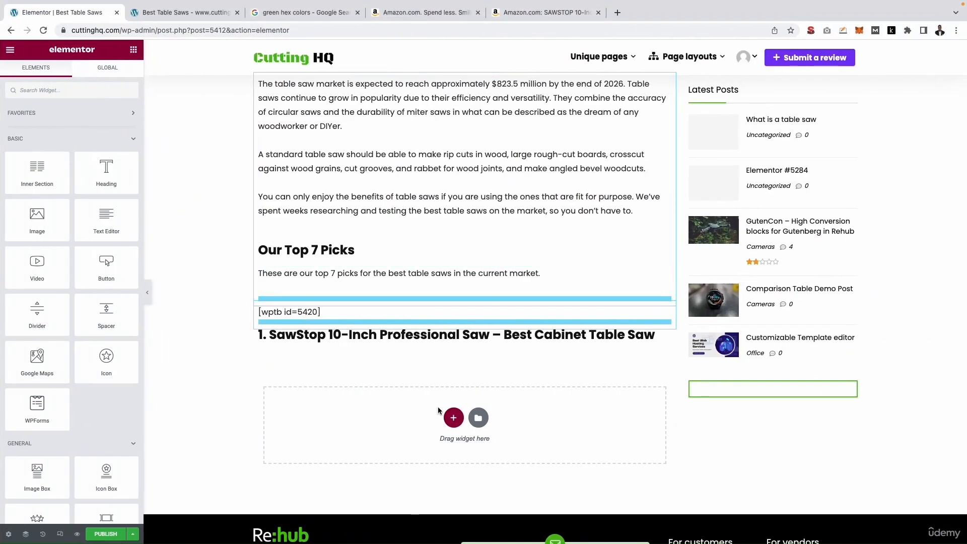
click(454, 417)
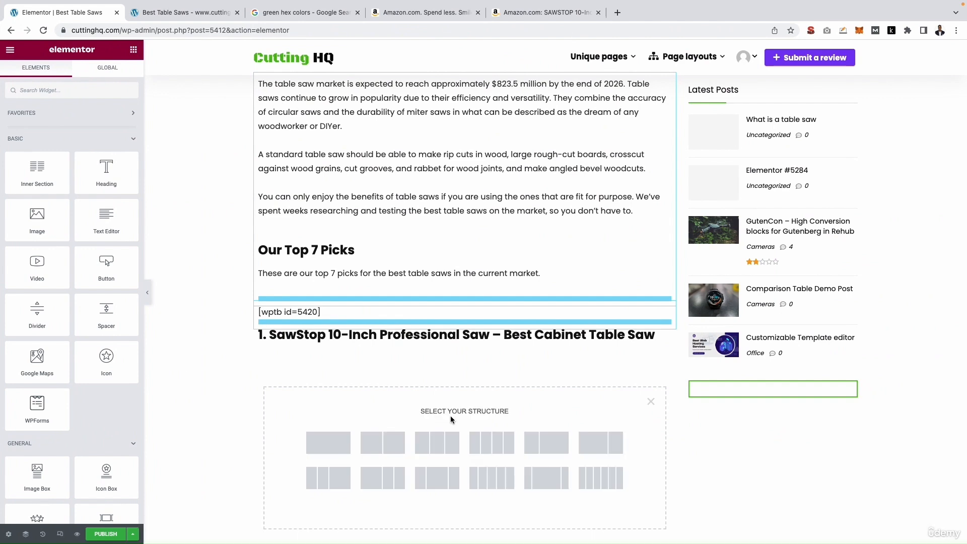
click(386, 447)
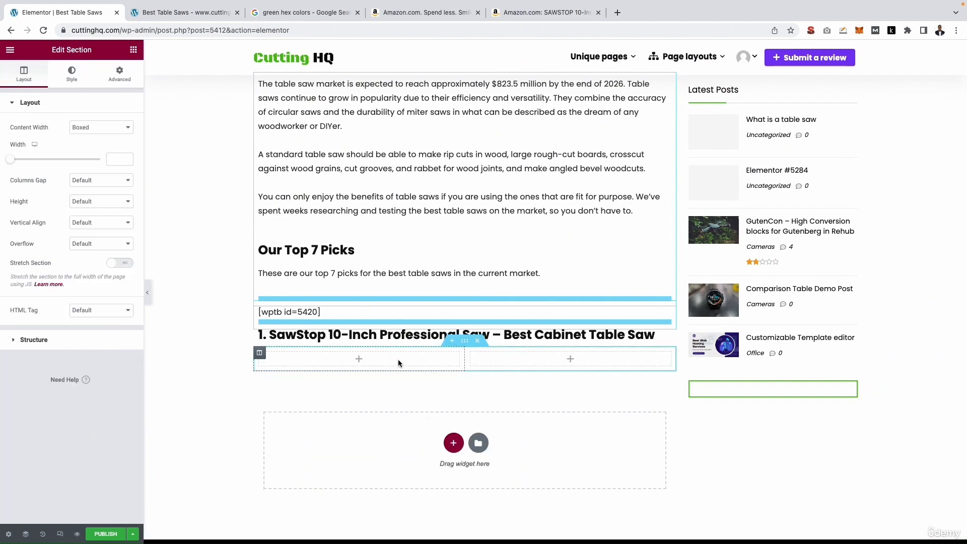
Place a Text Editor widget in the left column and an Image widget in the right column of the new section
click(359, 359)
drag(107, 222, 337, 351)
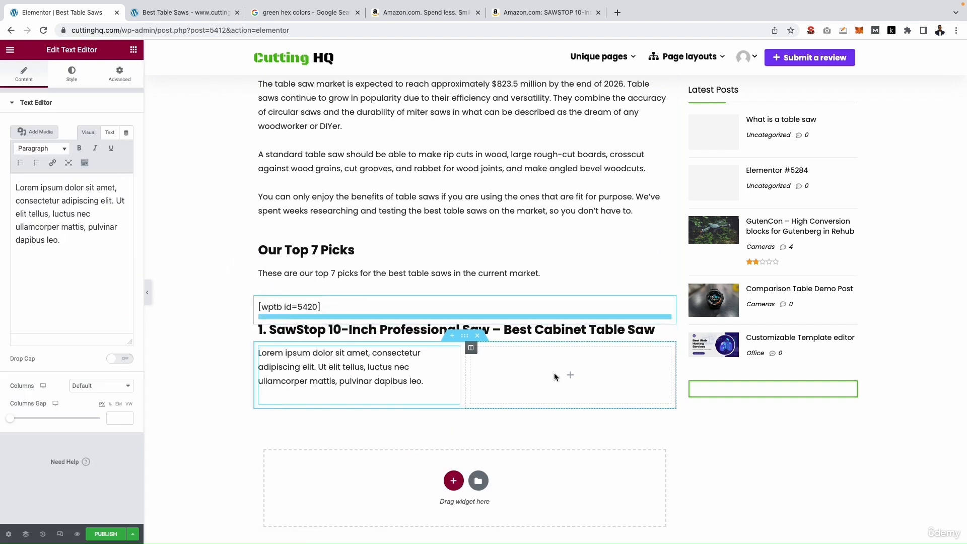
click(571, 376)
drag(40, 216, 587, 400)
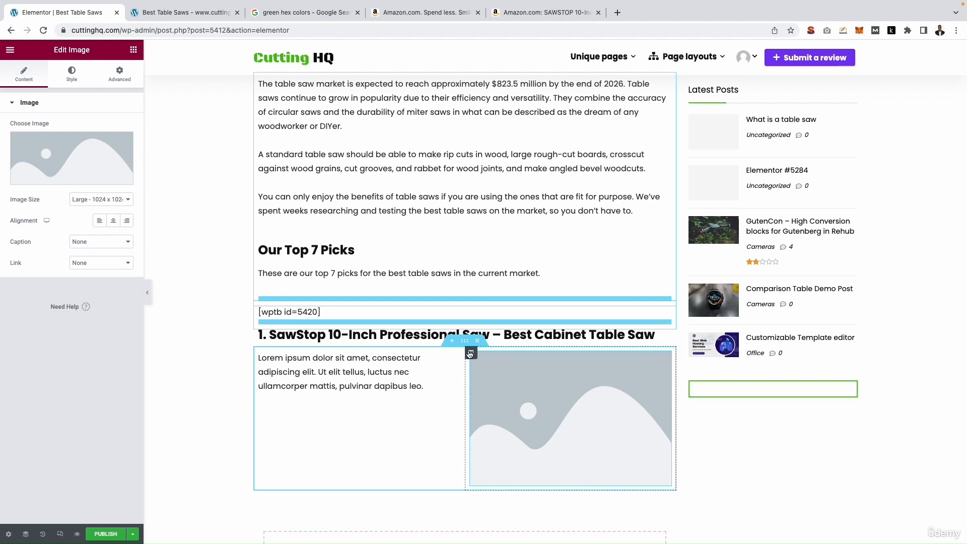
Insert the SawStop saw photo from the media library into the Image widget, checking it against the picture in the Word draft
click(500, 374)
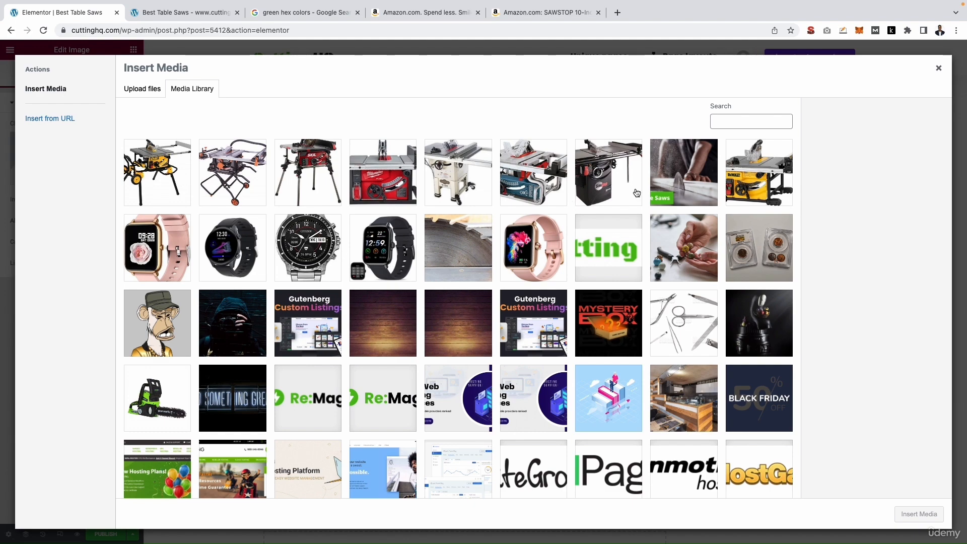
click(604, 181)
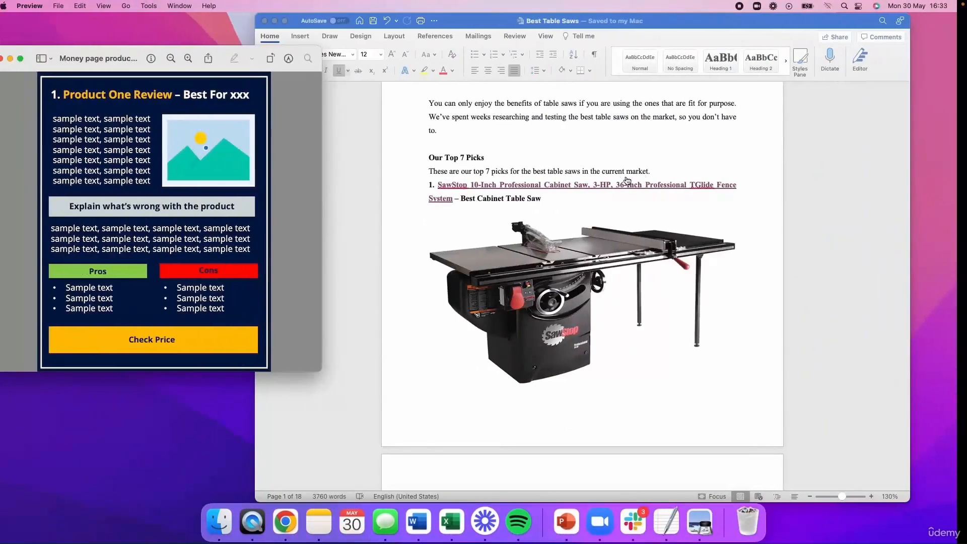
click(573, 302)
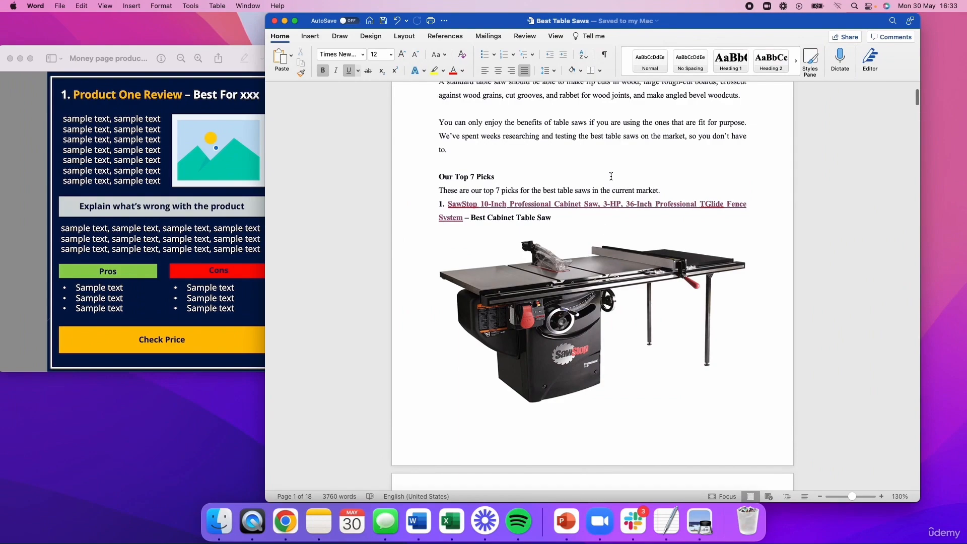
key(ctrl+Right)
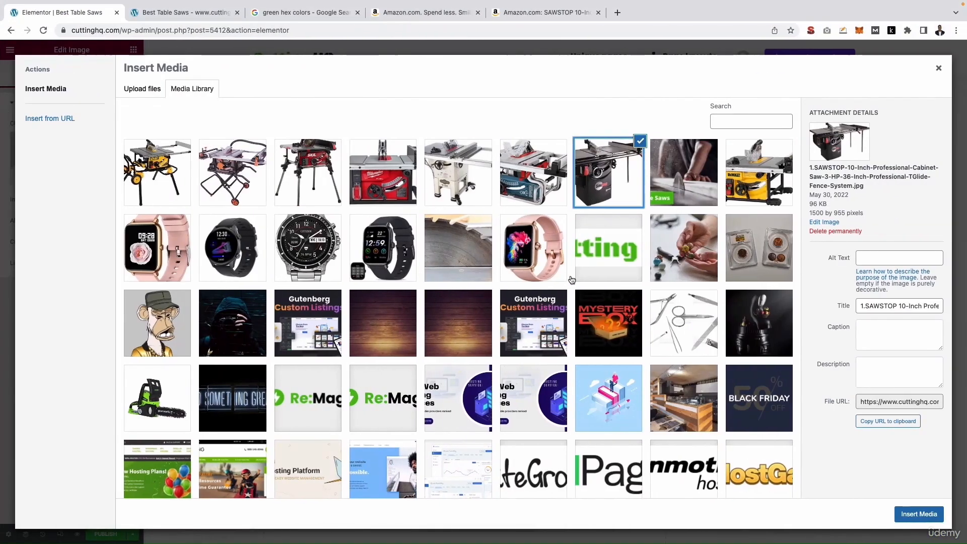
click(918, 513)
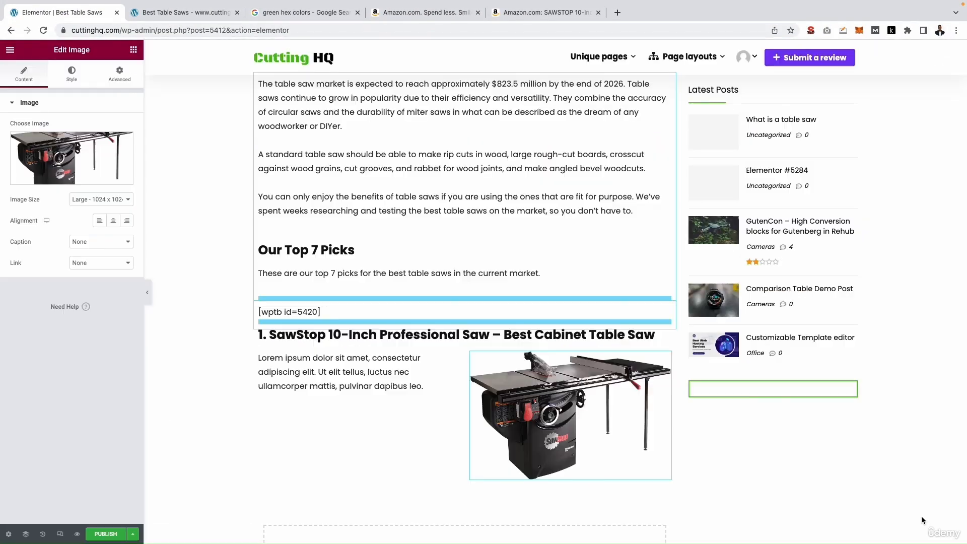
Copy the first two SawStop review paragraphs, through "reducing the risks of any serious injury", from the Word draft
click(388, 393)
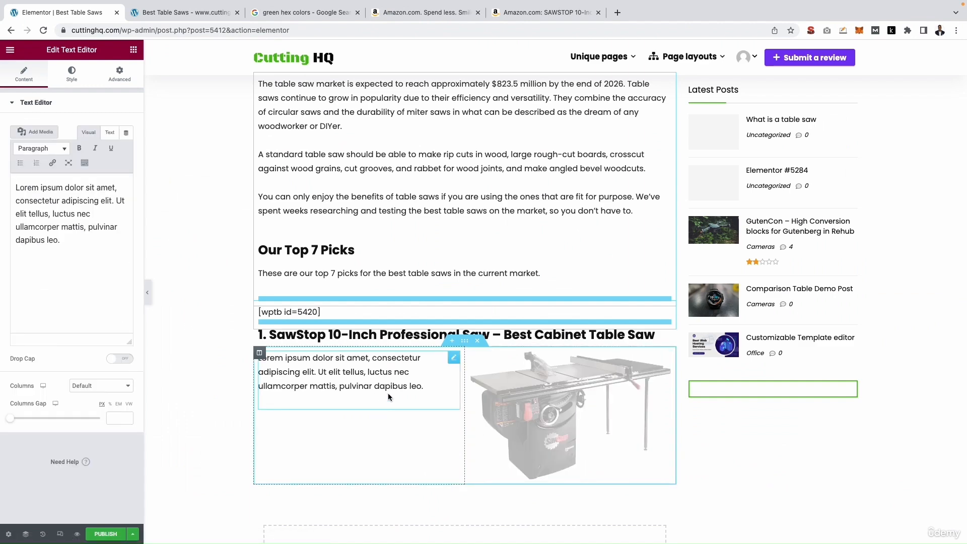
scroll(388, 393, down, 3)
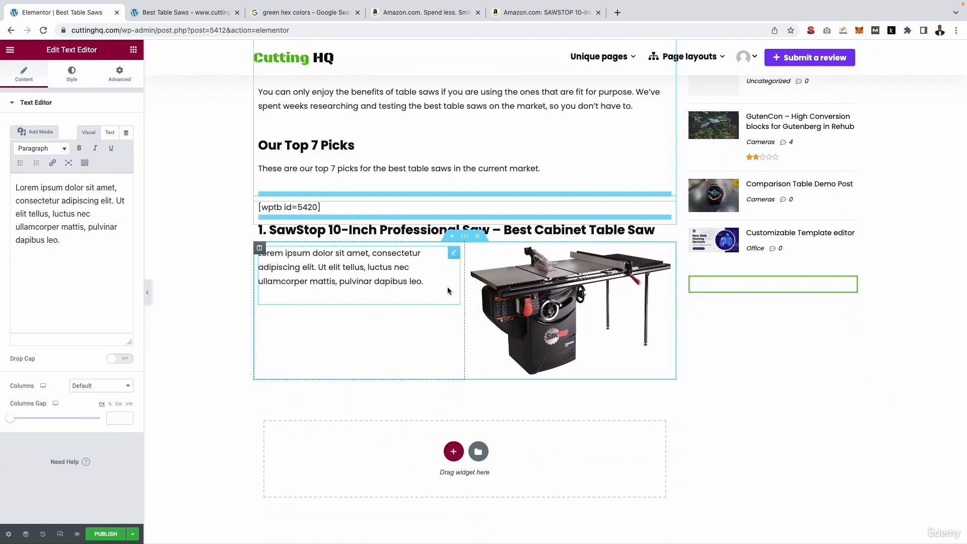
scroll(438, 287, down, 1)
scroll(395, 224, down, 2)
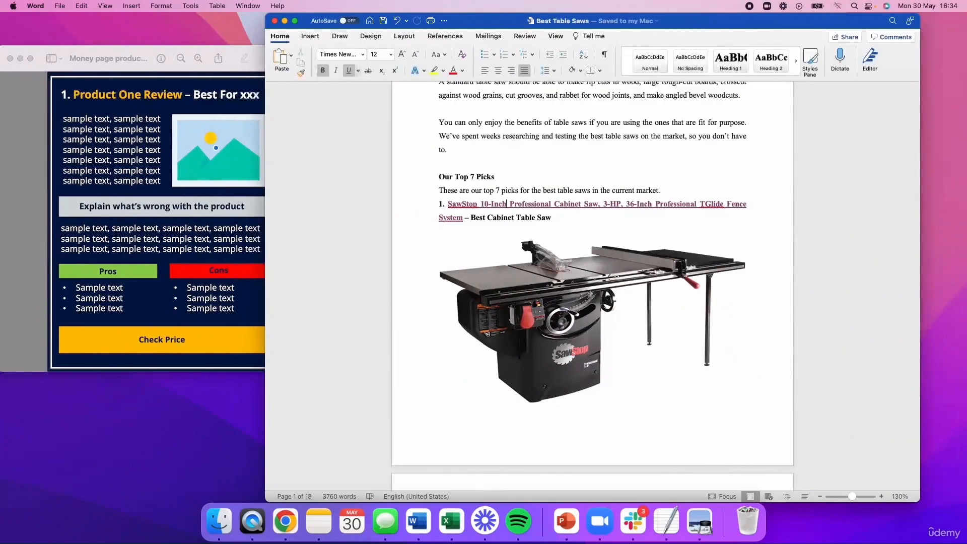
scroll(600, 337, down, 5)
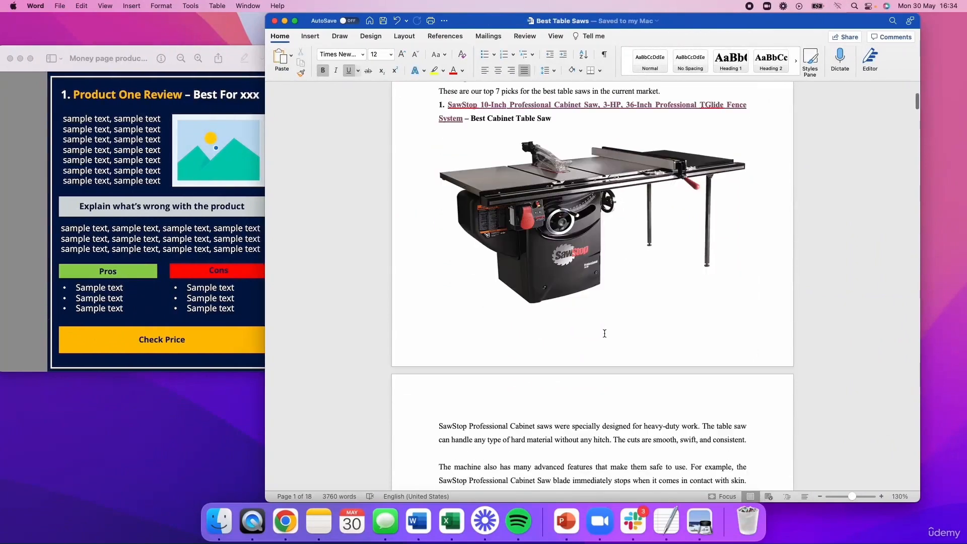
scroll(600, 343, down, 3)
drag(685, 373, 432, 306)
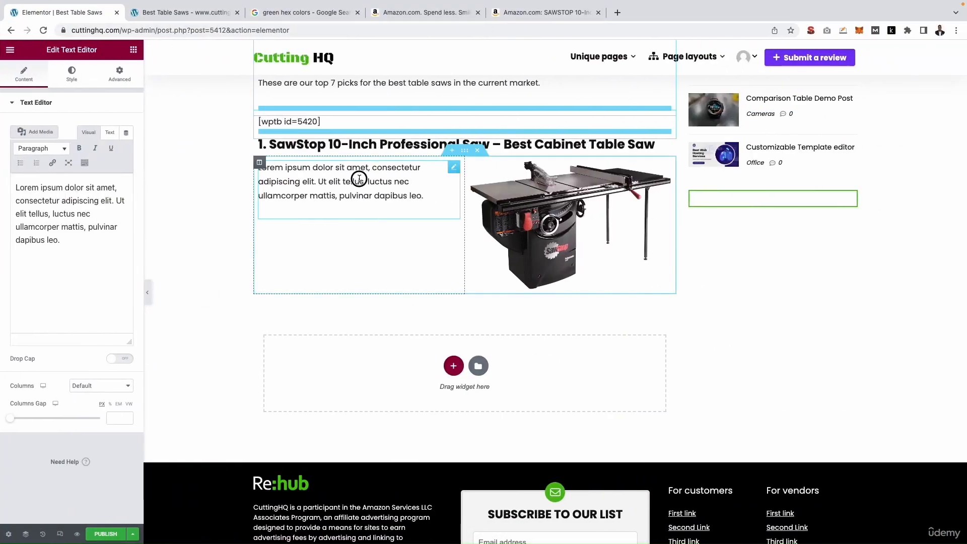
Replace the placeholder text beside the saw photo with the copied paragraphs and merge them into one paragraph
click(63, 221)
key(ctrl+a)
text(The machine also has many advanced features that make them safe to use. For example, the SawStop Professional Cabinet Saw blade immediately stops when it comes in contact with skin. The blade’s stop time is about 5 milliseconds, reducing the risks of any serious injury.)
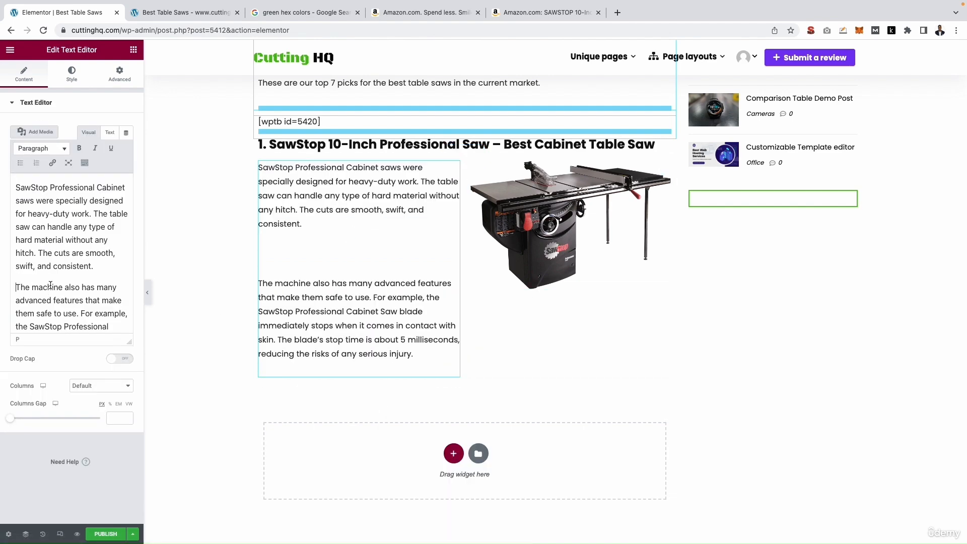
key(BackSpace)
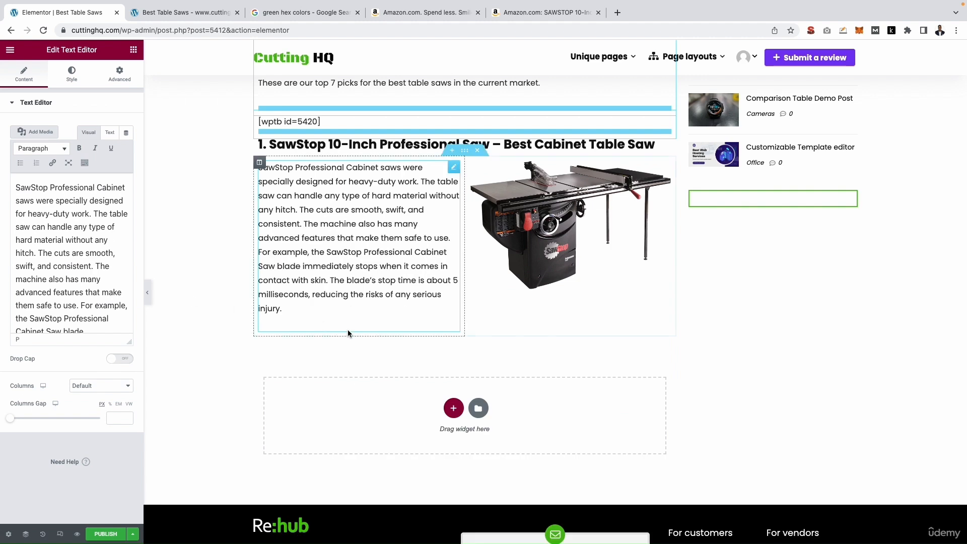
Add a single-column section below the SawStop text and photo, and place a Text Editor widget in it
scroll(489, 331, up, 2)
scroll(496, 331, down, 2)
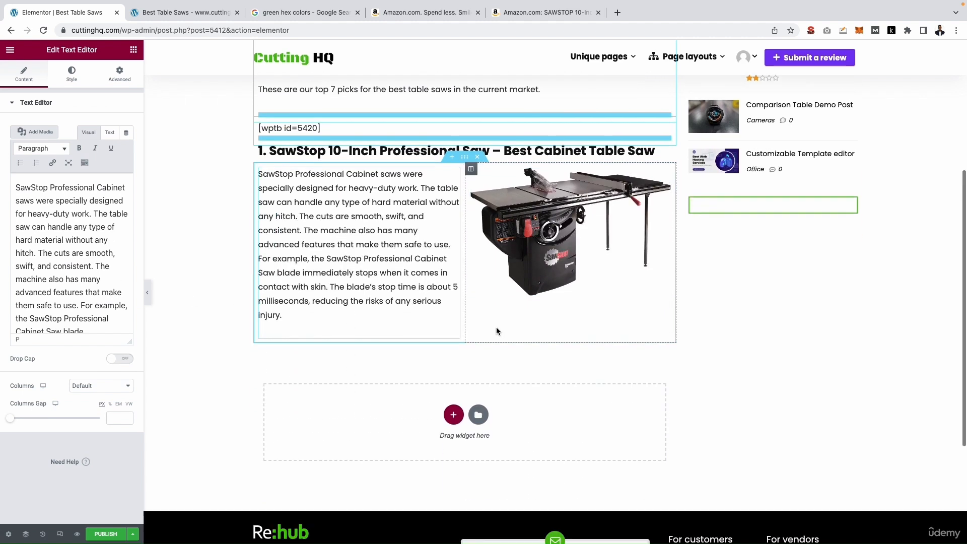
click(454, 414)
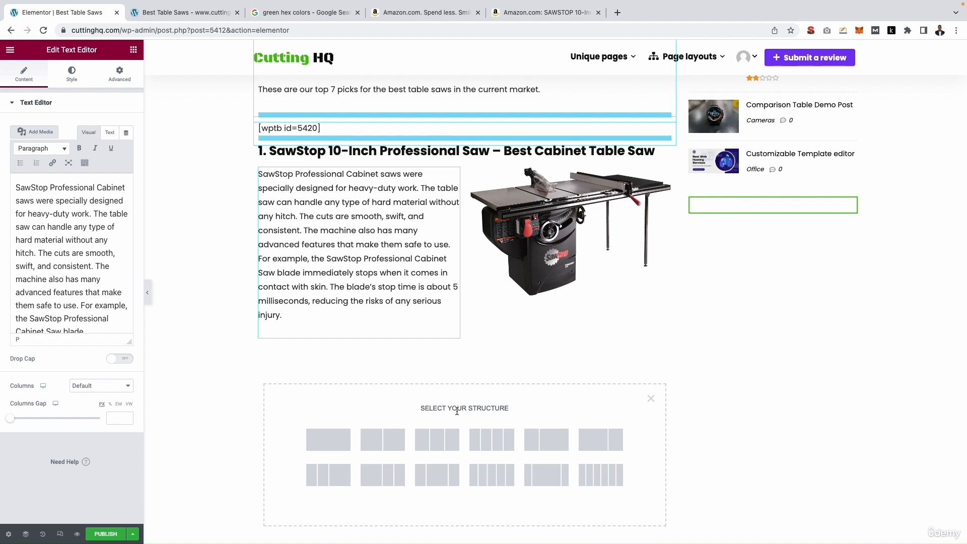
click(326, 438)
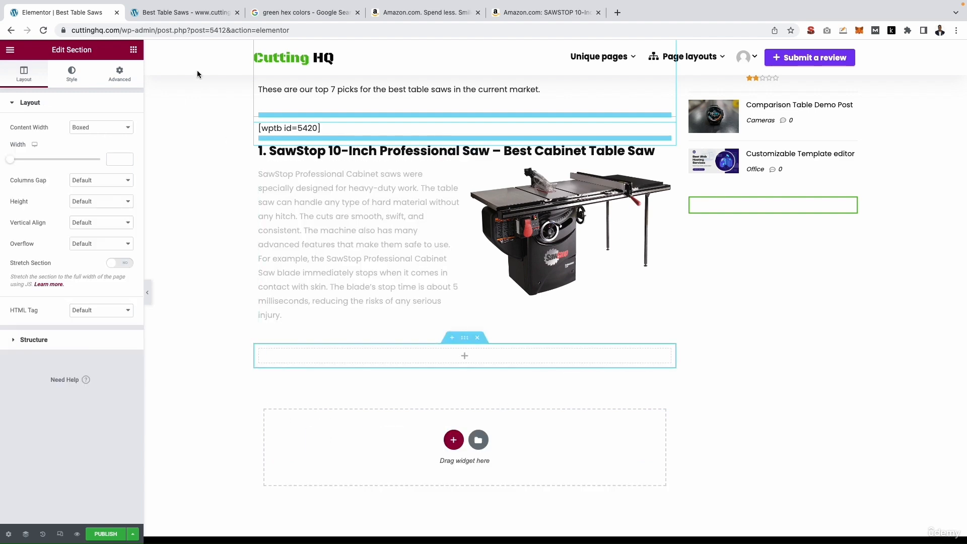
click(133, 50)
drag(103, 230, 503, 348)
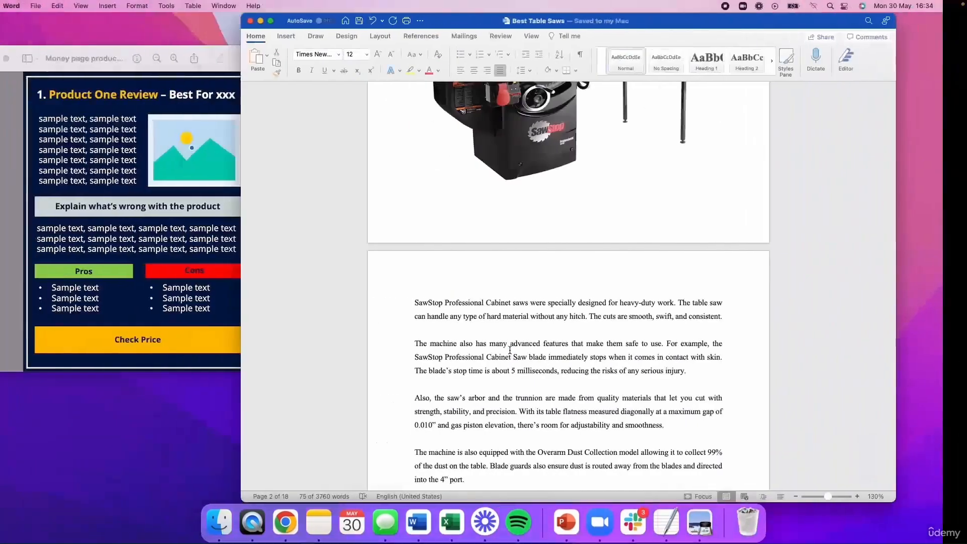
Copy the Word draft's text from "Also, the saw's arbor" through the Key Specifications list, and return to the Elementor page
drag(414, 301, 685, 371)
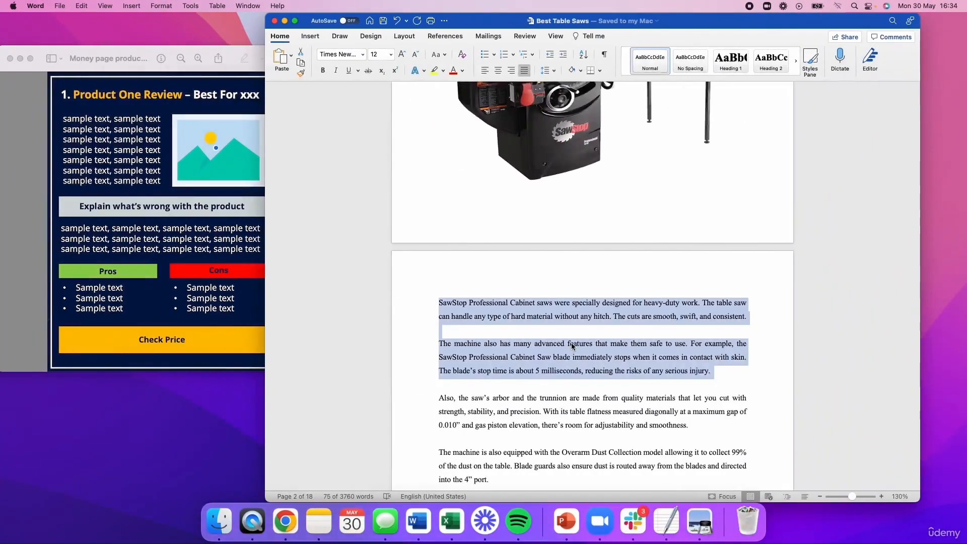
scroll(541, 340, down, 5)
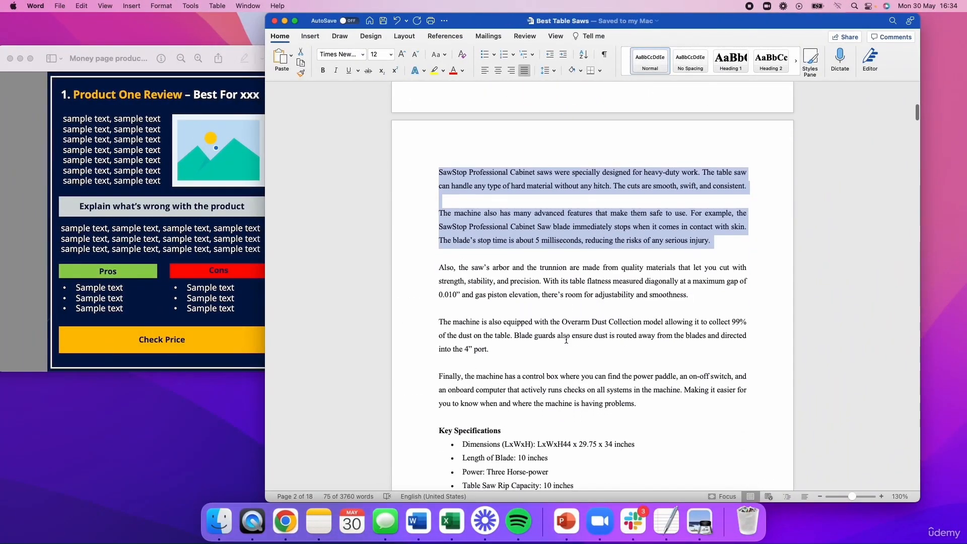
scroll(565, 339, down, 3)
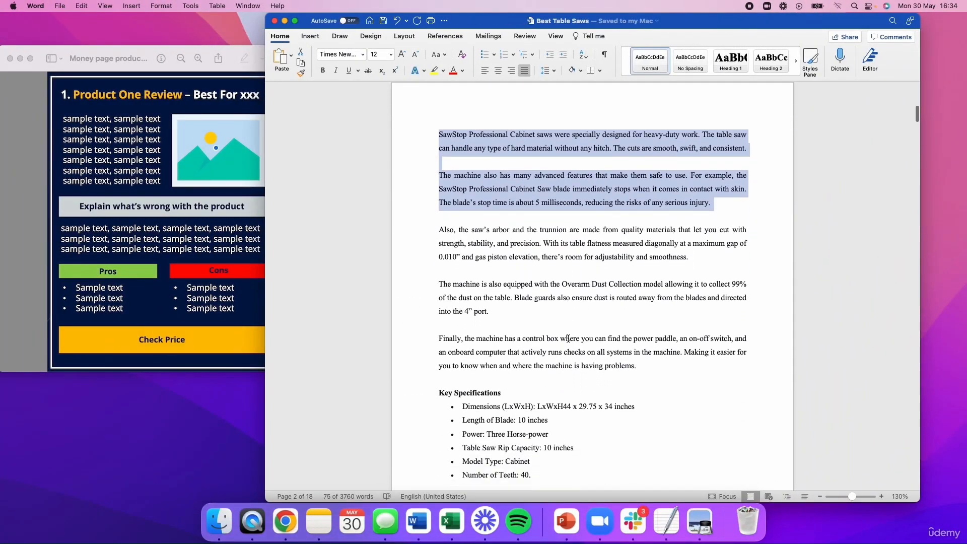
drag(436, 180, 436, 349)
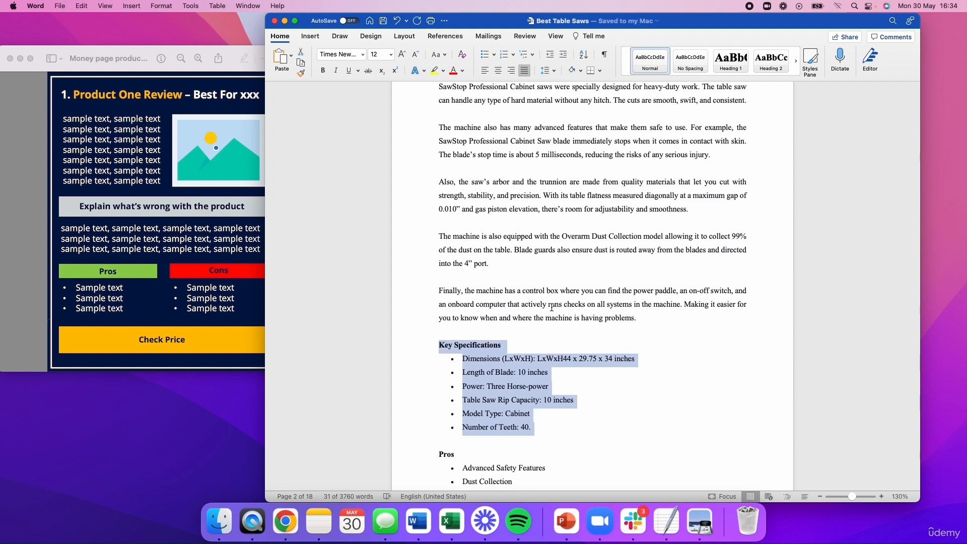
click(579, 400)
drag(534, 426, 427, 194)
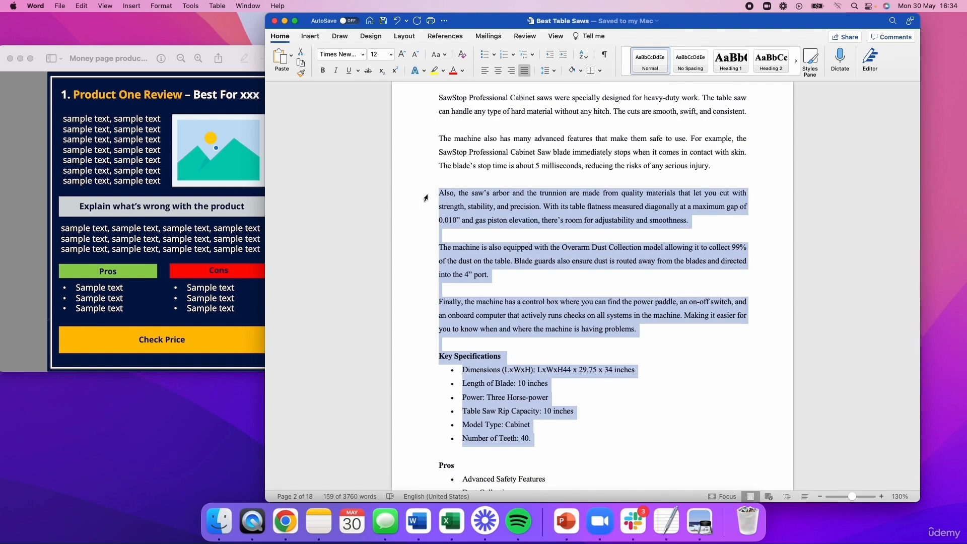
key(ctrl+Right)
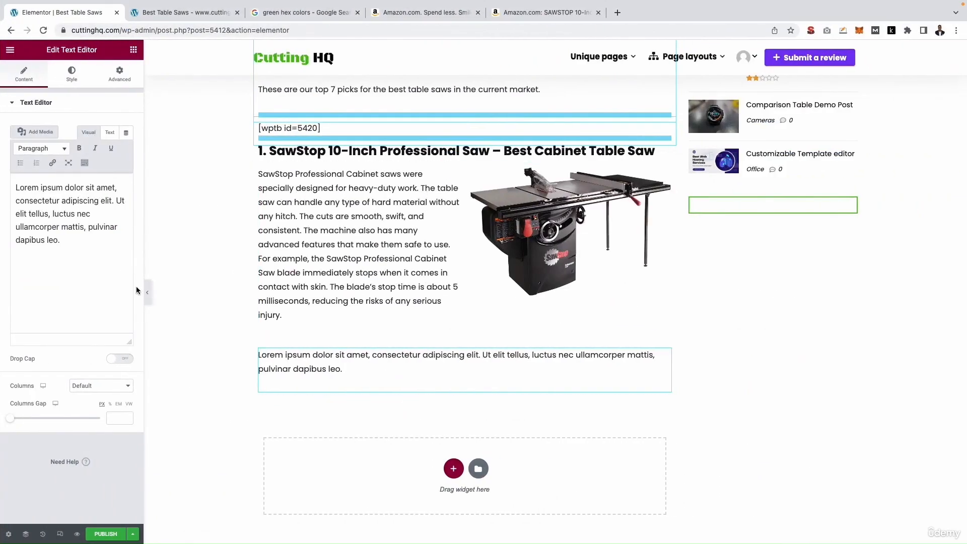
Replace the placeholder in the new Text Editor with the copied text and remove the blank lines between its paragraphs and before Key Specifications
key(ctrl+a)
key(ctrl+v)
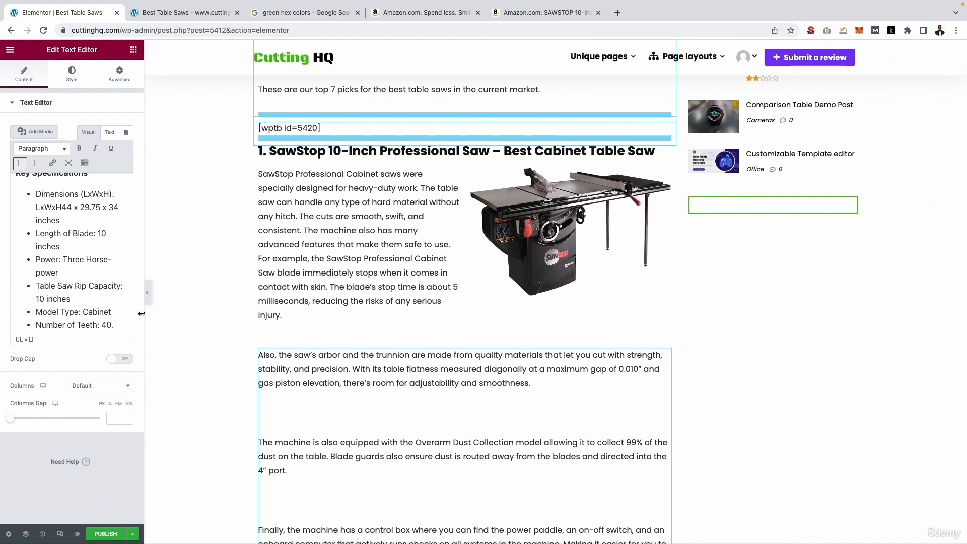
scroll(54, 259, up, 10)
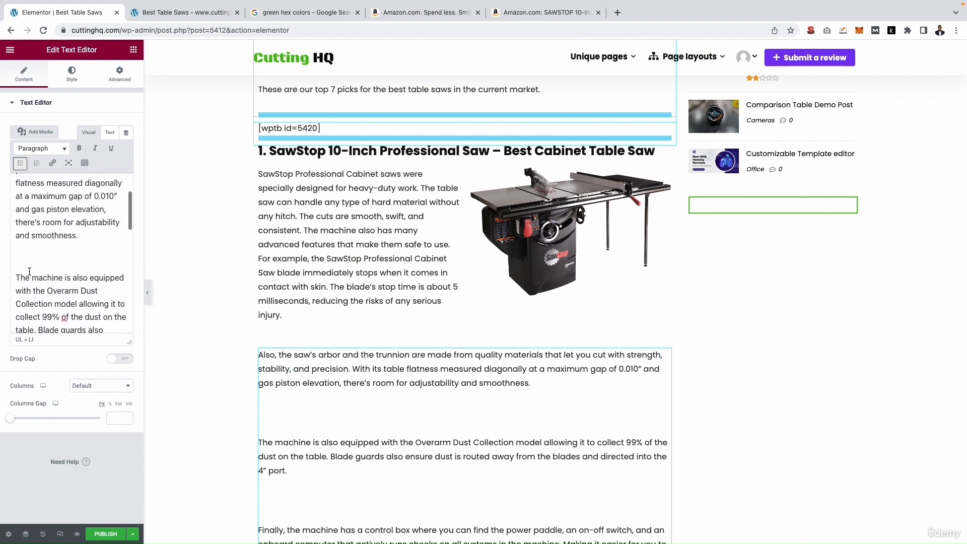
key(BackSpace)
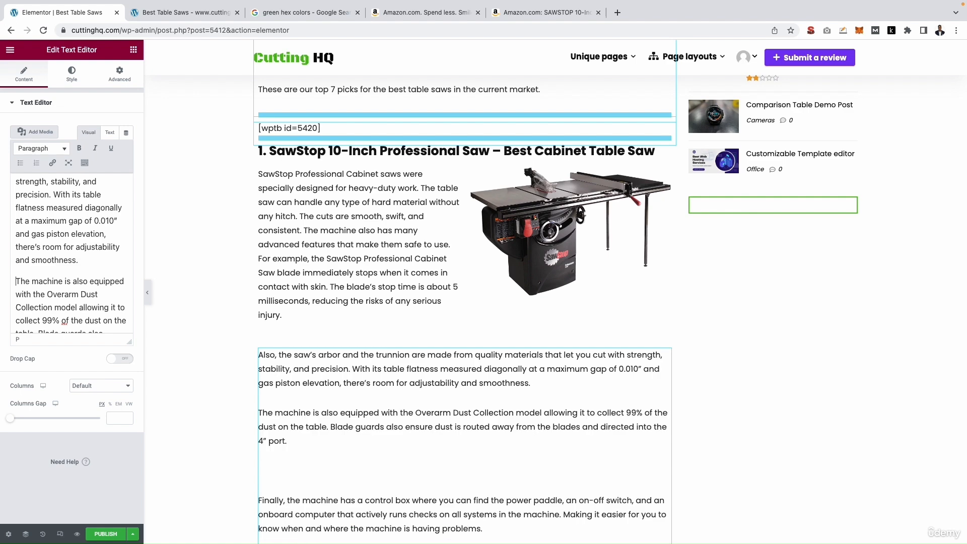
scroll(30, 257, up, 2)
scroll(29, 258, down, 6)
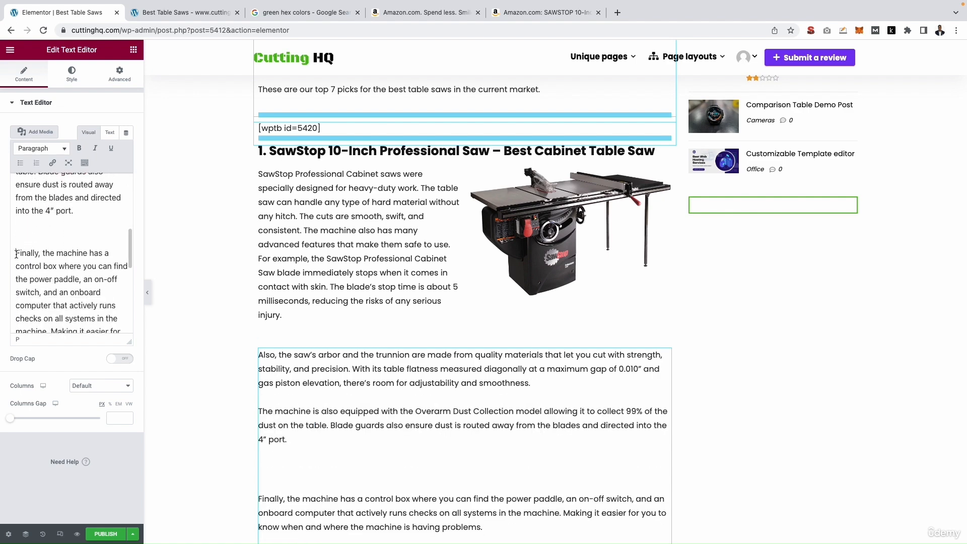
key(BackSpace)
key(BackSpace)
key(Return)
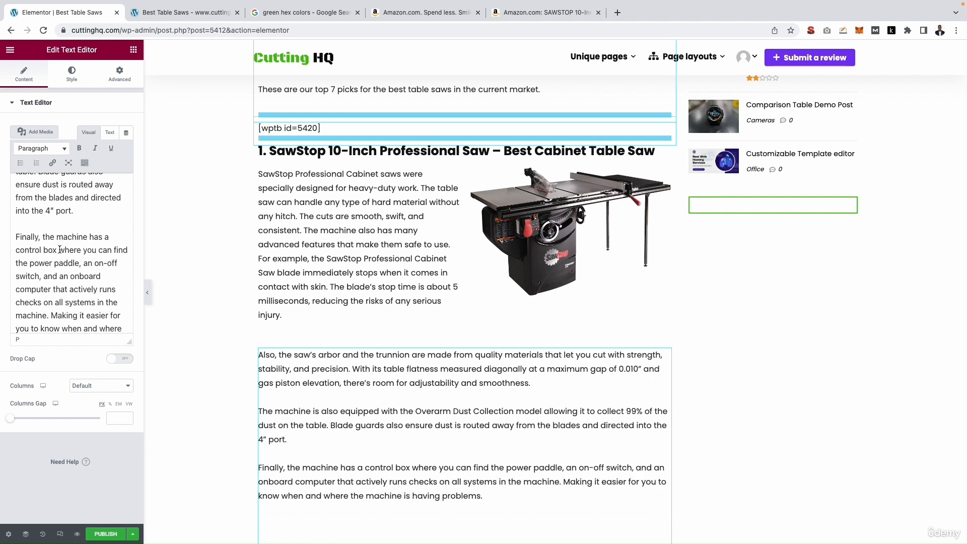
scroll(30, 284, down, 2)
key(BackSpace)
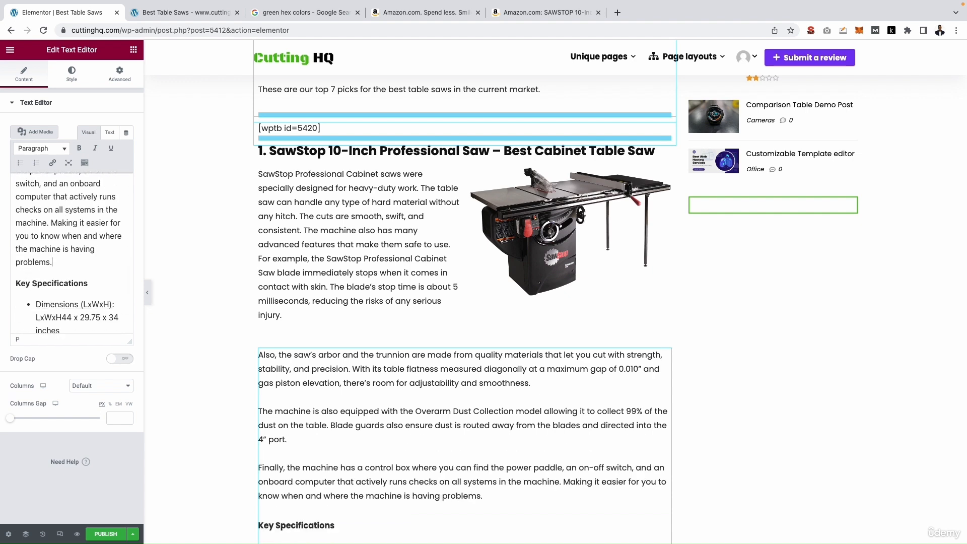
scroll(358, 304, down, 5)
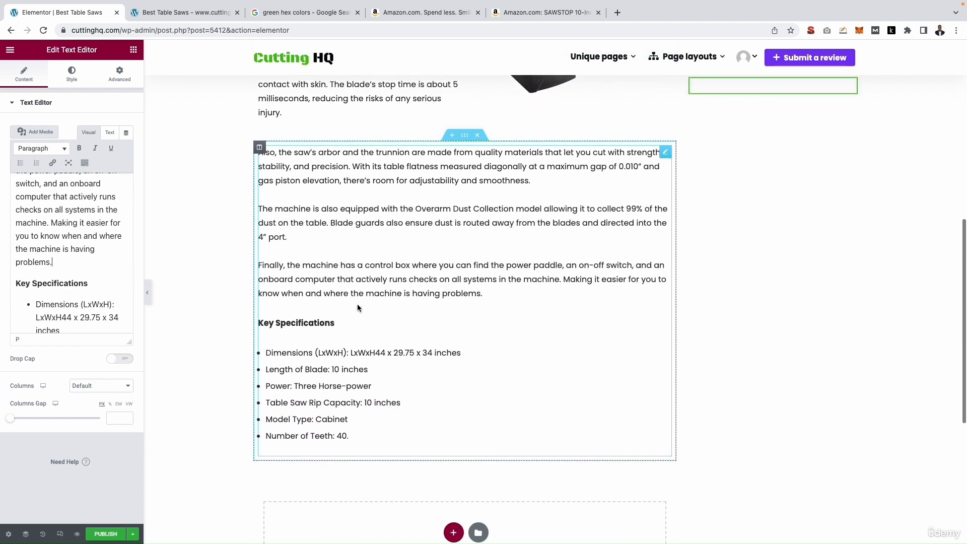
scroll(389, 236, up, 5)
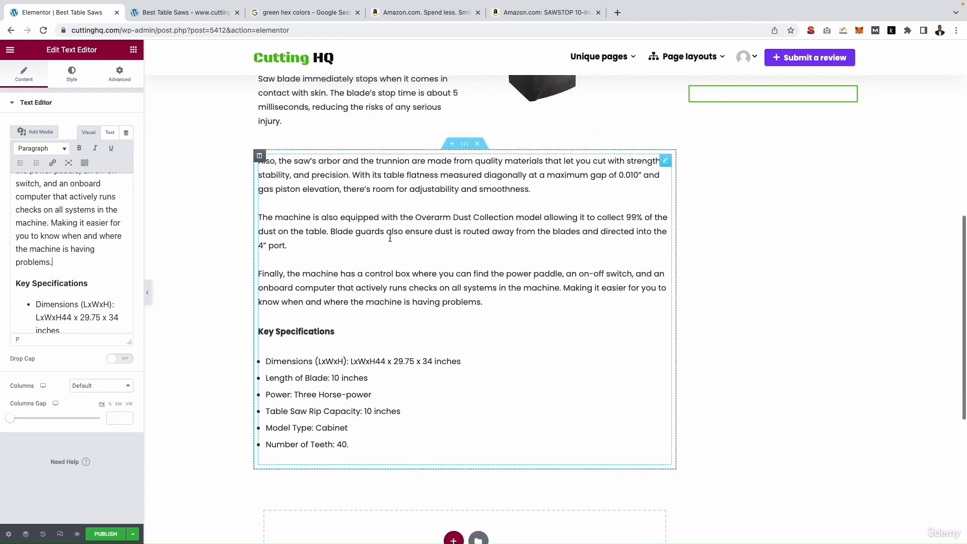
Check the Pros and Cons block in the mockup and add a two-column section below the Key Specifications list
scroll(410, 227, down, 4)
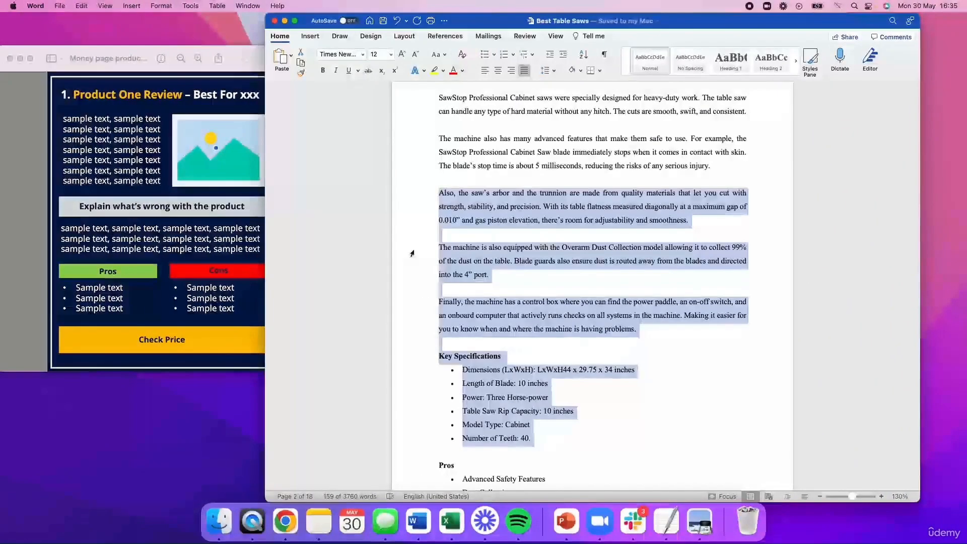
click(107, 257)
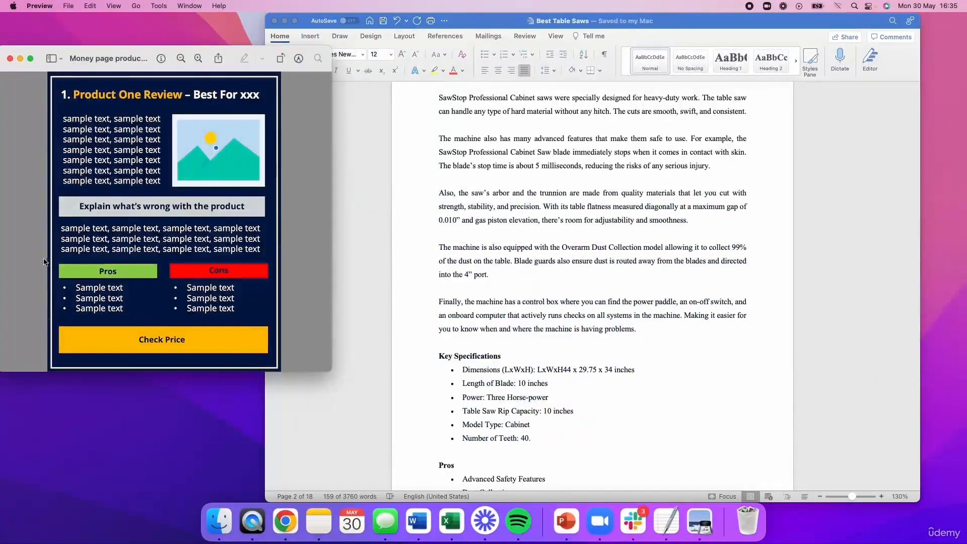
drag(58, 258, 265, 323)
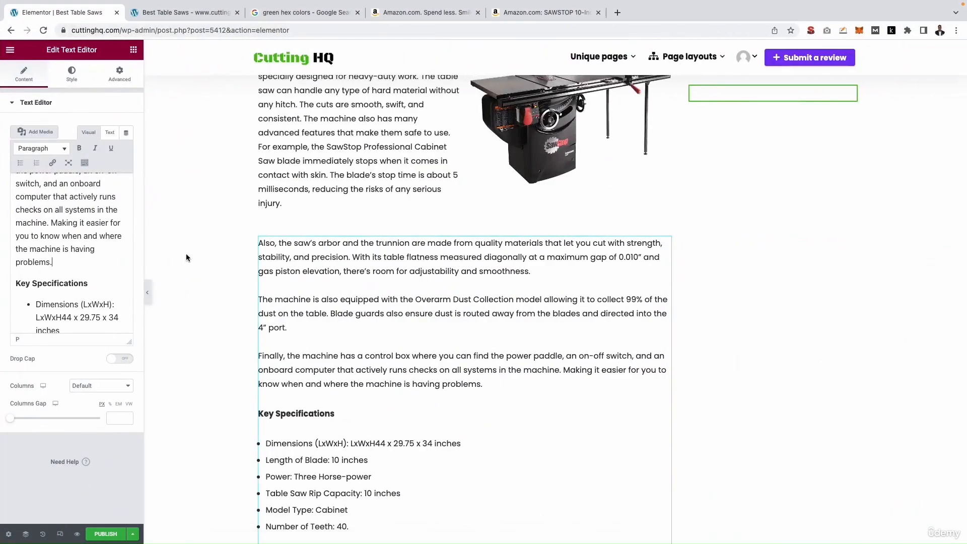
scroll(380, 303, down, 8)
click(453, 251)
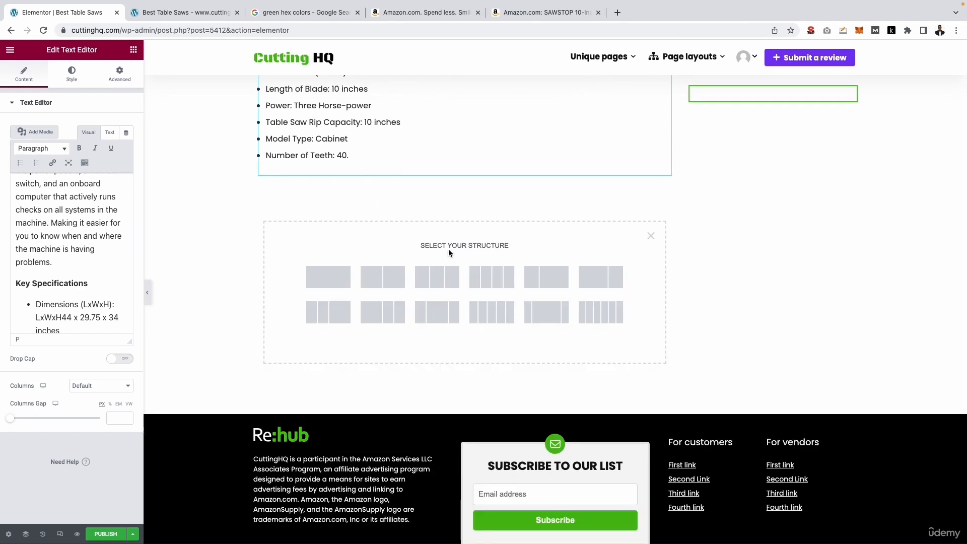
click(381, 275)
scroll(382, 286, up, 3)
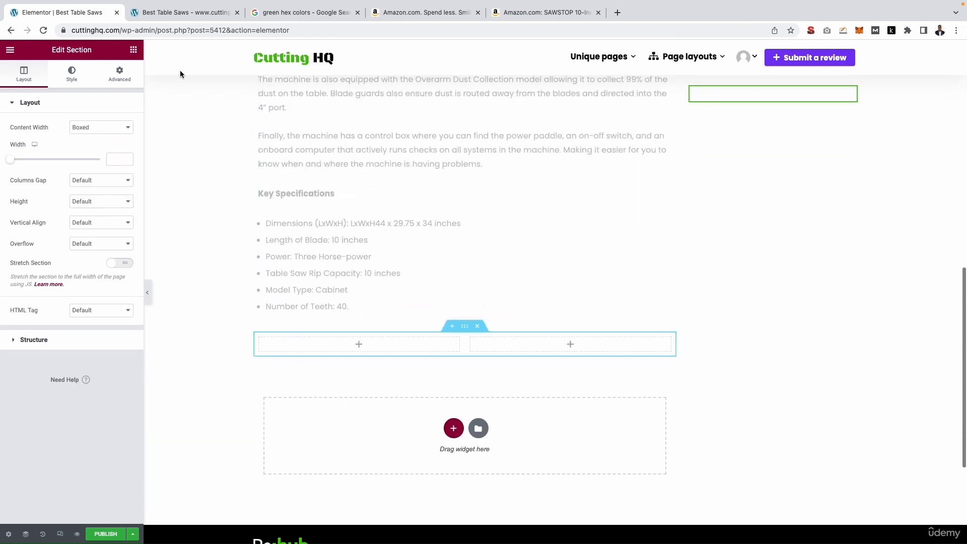
Place a Heading widget in each column of the new two-column section
click(134, 49)
drag(101, 177, 310, 342)
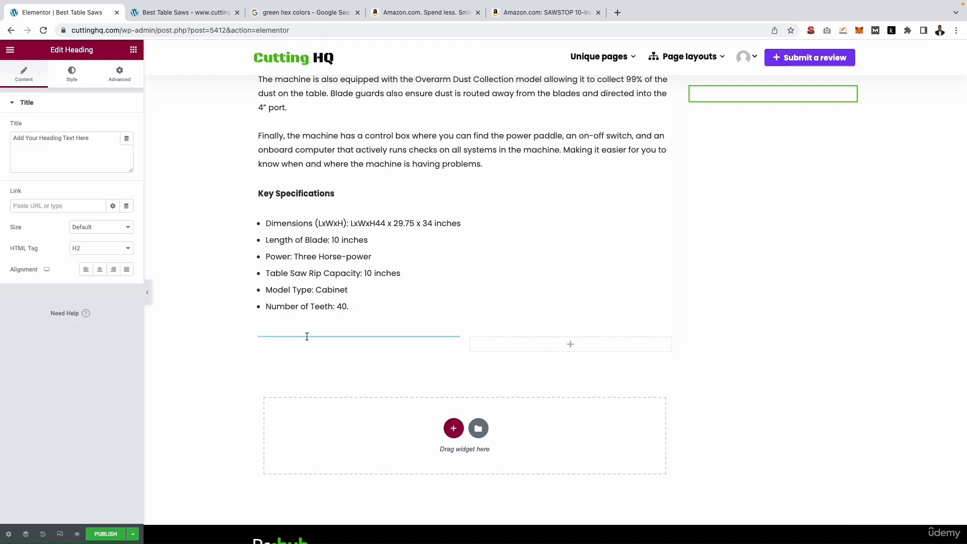
click(133, 50)
drag(108, 173, 574, 342)
Add a second two-column section below the headings, with a Text Editor widget in its first column and a Heading widget in its second
click(451, 427)
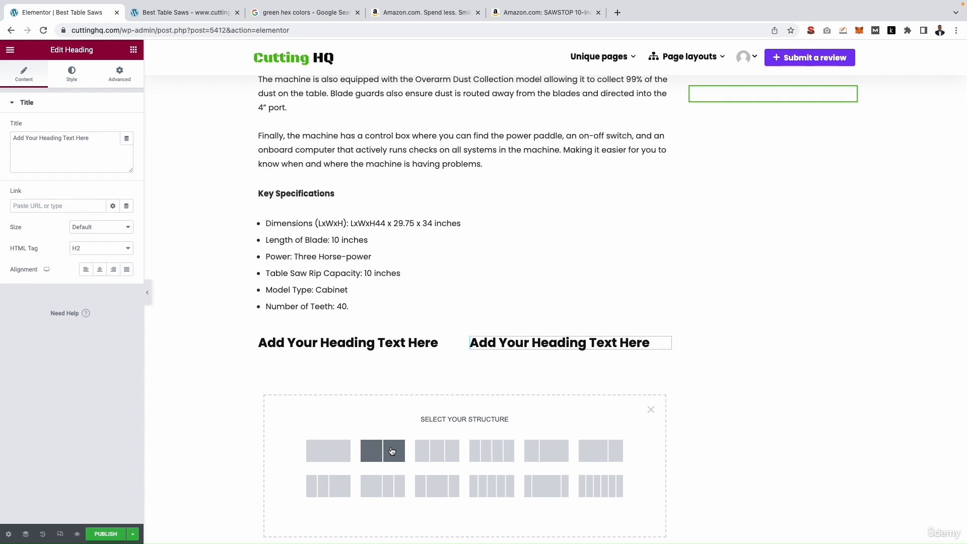
click(391, 450)
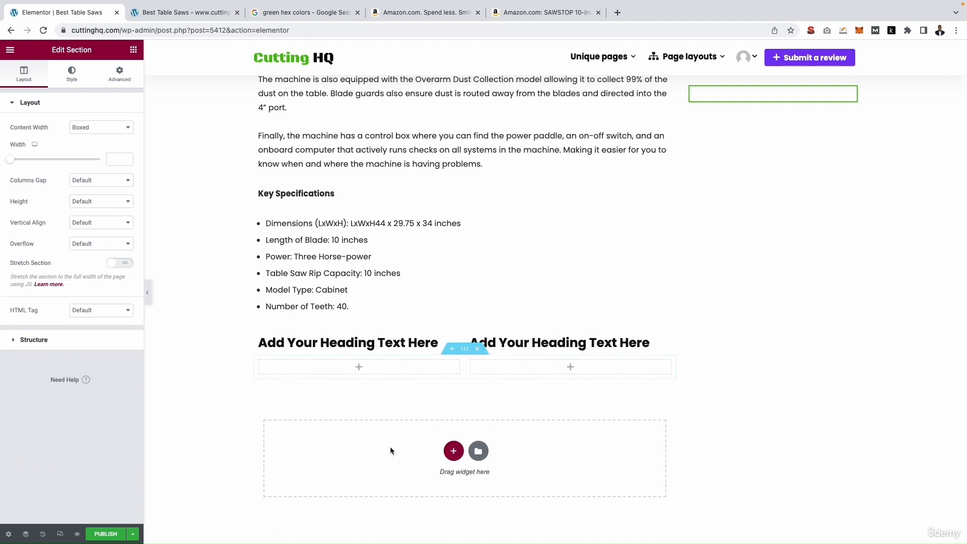
click(137, 51)
drag(106, 216, 312, 372)
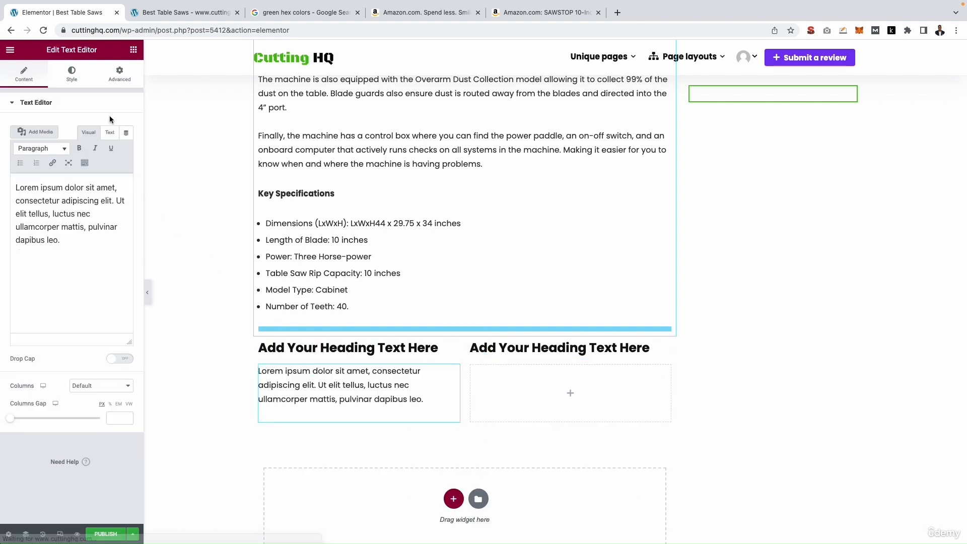
click(134, 49)
drag(123, 183, 564, 377)
Set the two upper heading titles to "Pros" and "Cons", and delete the extra Heading widget beneath Cons
triple_click(389, 340)
click(92, 138)
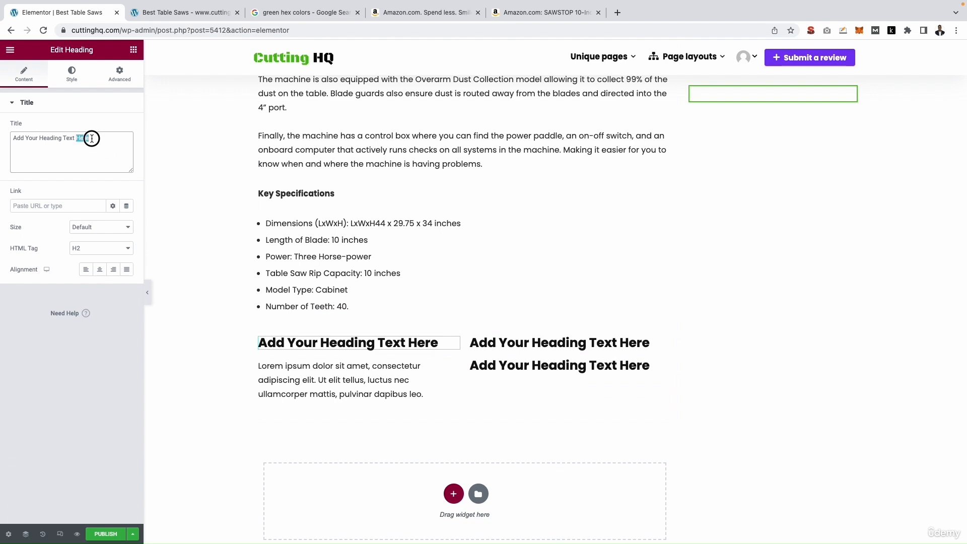
text(pr)
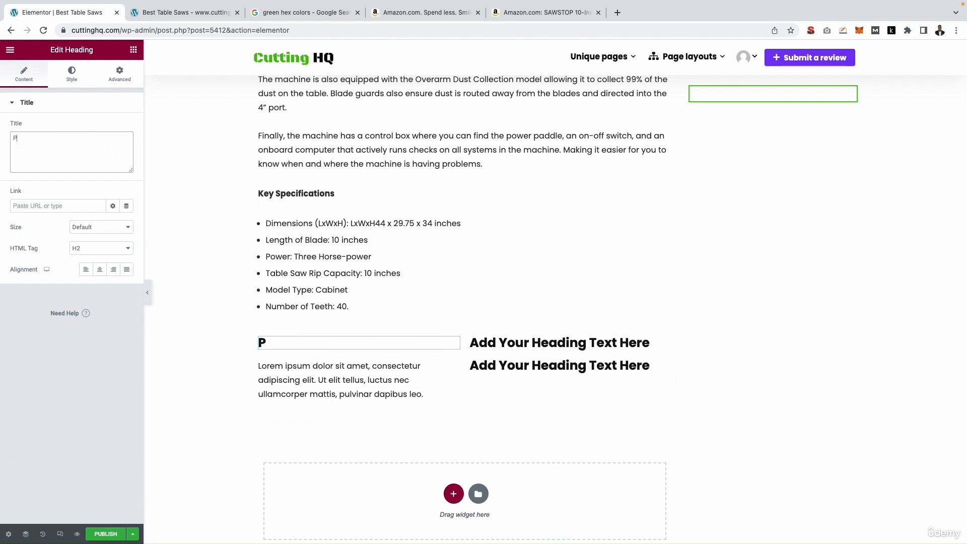
triple_click(476, 343)
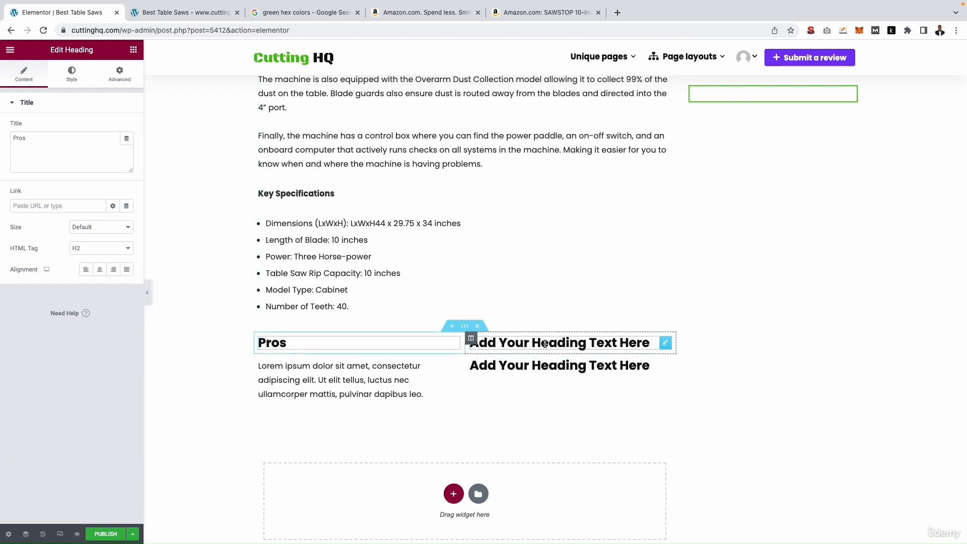
triple_click(50, 138)
text(Cons)
right_click(664, 370)
click(688, 512)
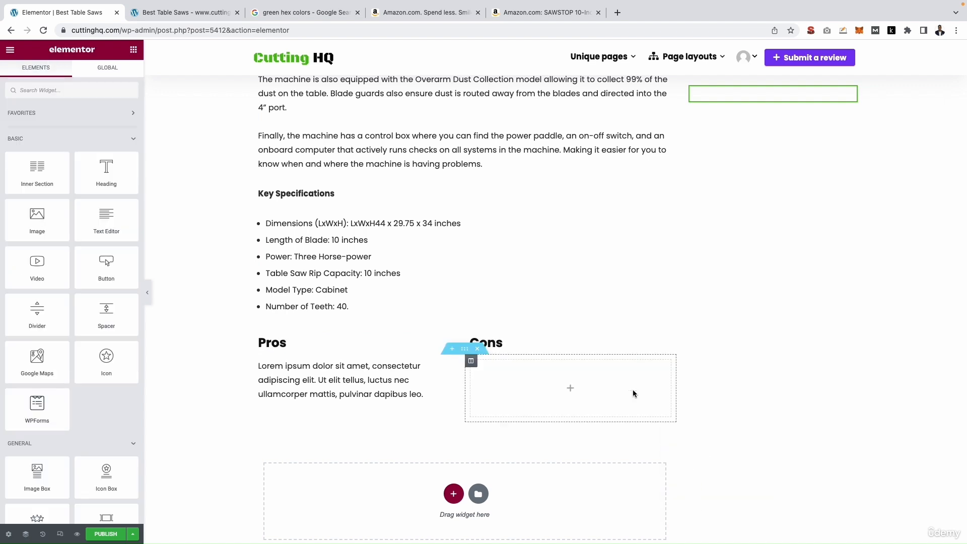
Duplicate the Text Editor widget under Pros and try to move the copy into the empty column under Cons
click(453, 365)
right_click(460, 371)
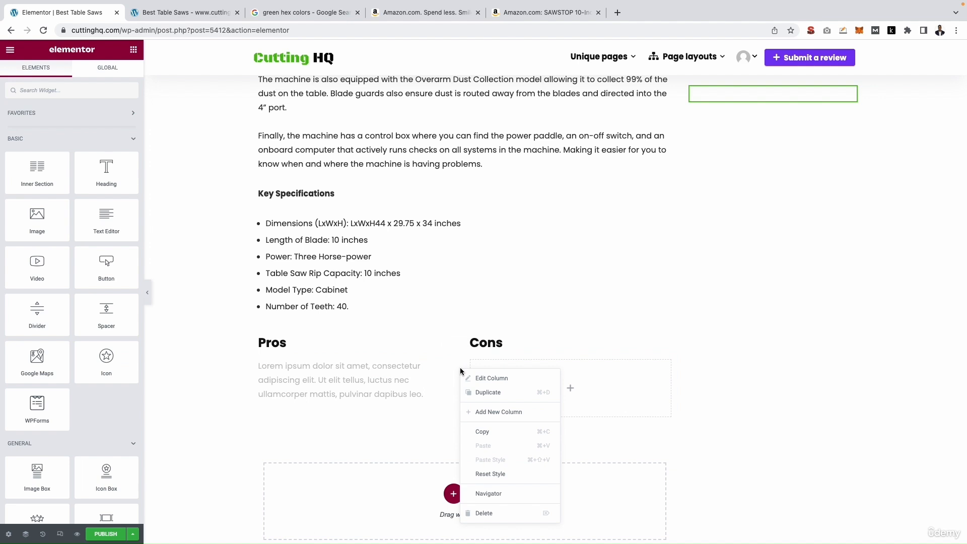
click(414, 369)
right_click(449, 364)
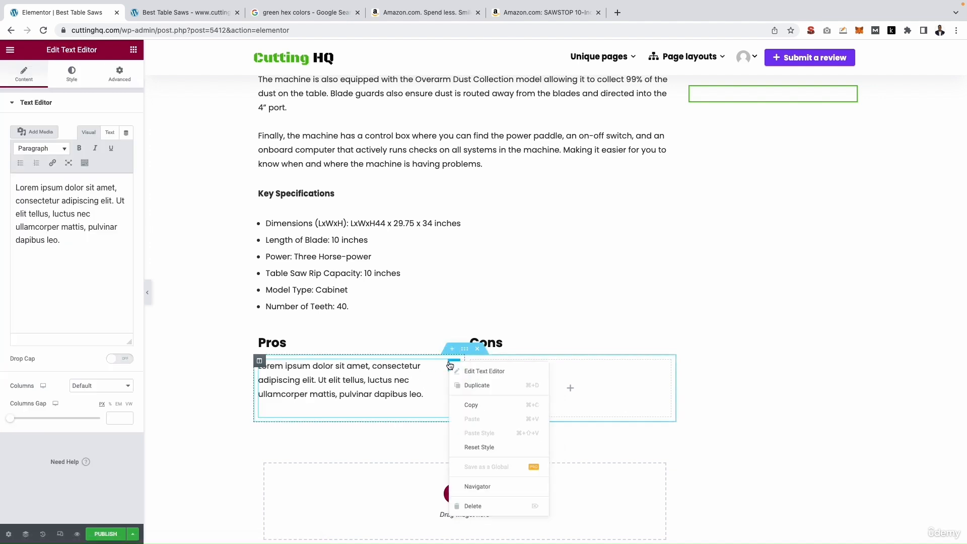
click(476, 385)
drag(453, 433, 517, 410)
drag(449, 437, 357, 394)
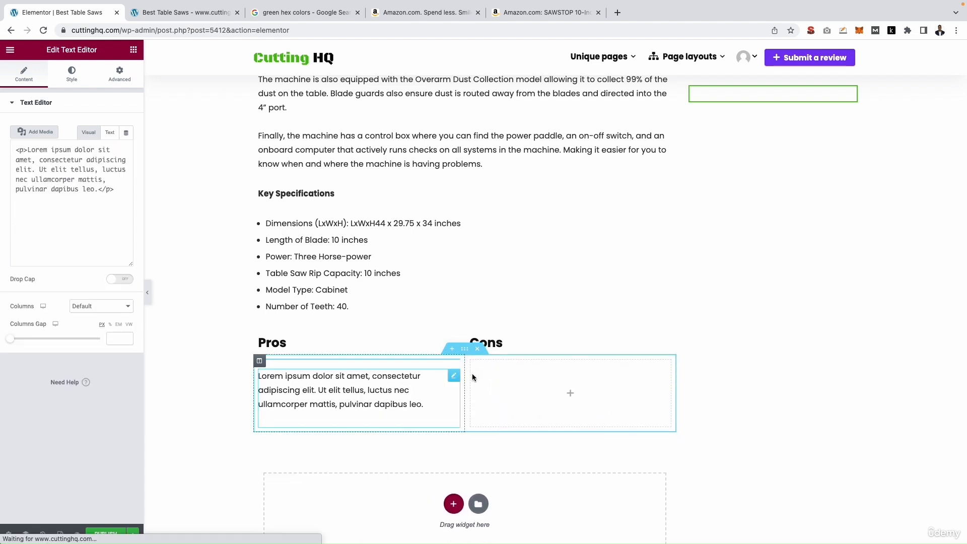
click(570, 424)
drag(453, 437, 412, 384)
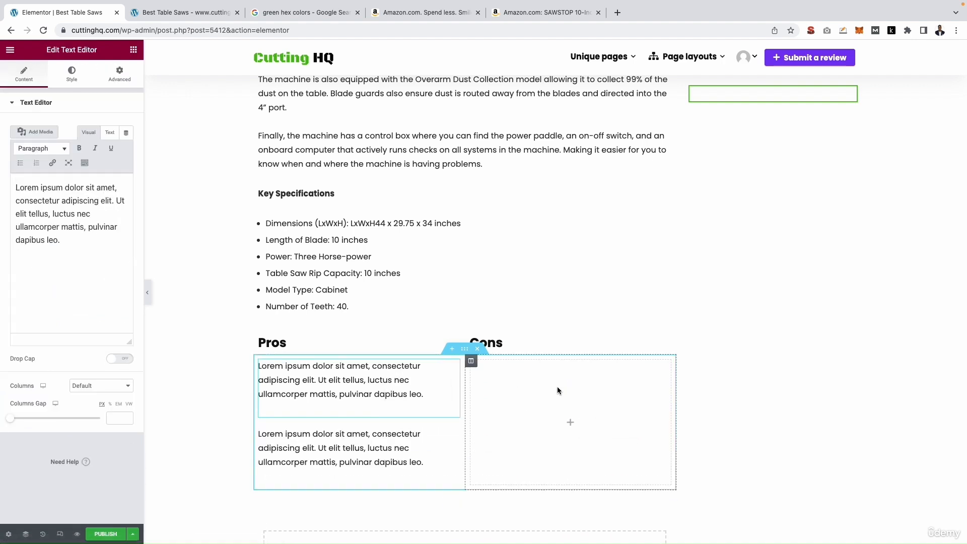
Place a new Text Editor widget in the empty column under Cons and delete the duplicate Text Editor under Pros
click(569, 423)
drag(106, 220, 572, 405)
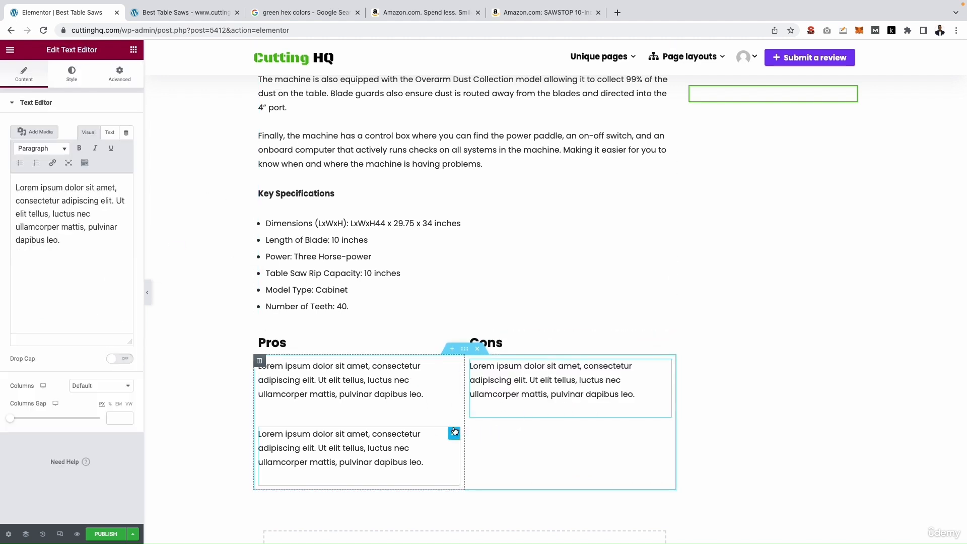
right_click(454, 431)
click(473, 533)
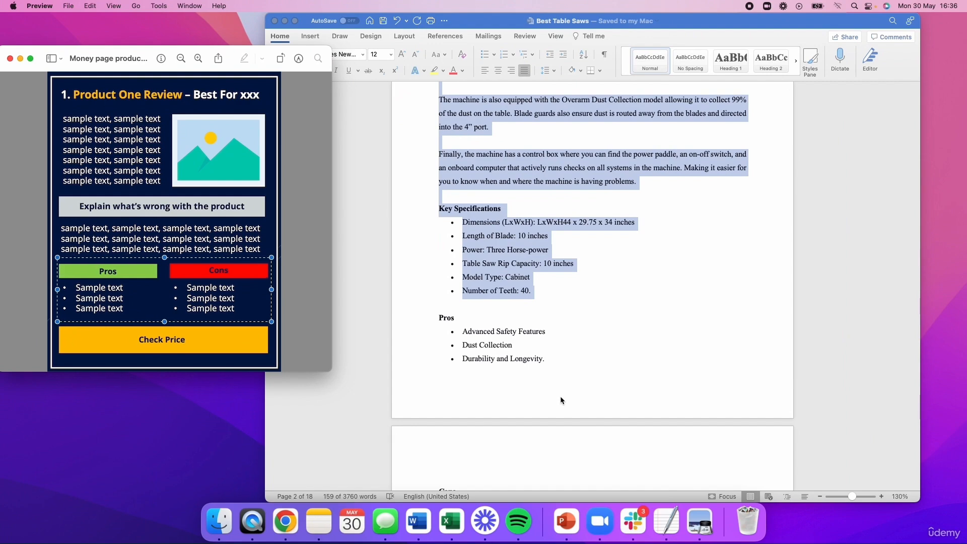
Copy the SawStop Pros bullets from the Word draft and paste them over the placeholder text under the Pros heading
scroll(560, 396, down, 3)
click(544, 272)
drag(545, 271, 473, 246)
key(ctrl+c)
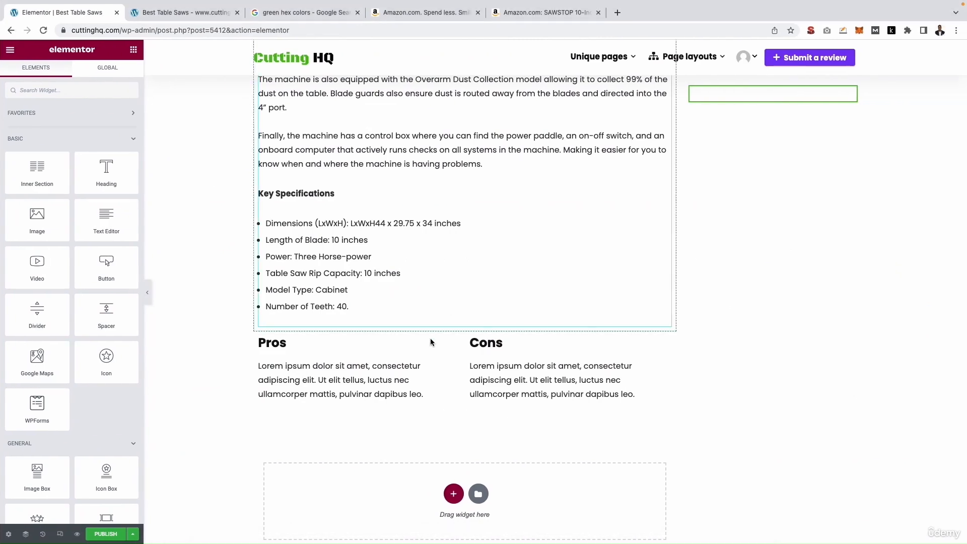
click(382, 388)
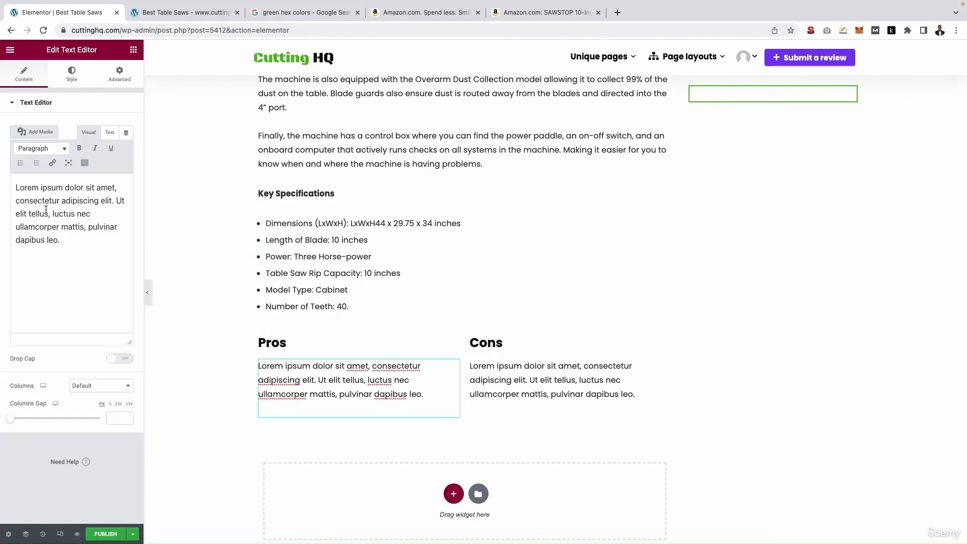
key(ctrl+a)
key(ctrl+v)
Copy the SawStop Cons bullets from the Word draft and paste them over the placeholder text under the Cons heading
click(509, 363)
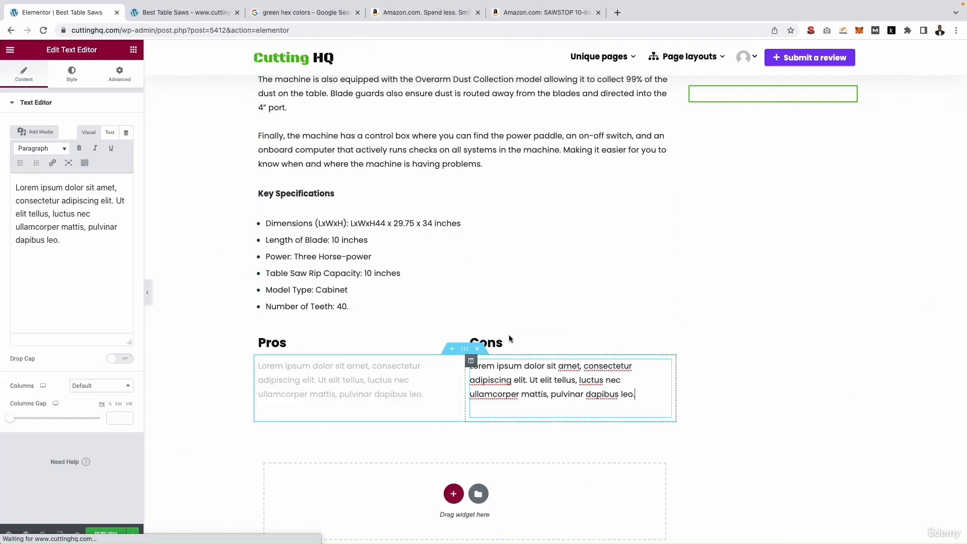
key(ctrl+Left)
scroll(508, 330, down, 2)
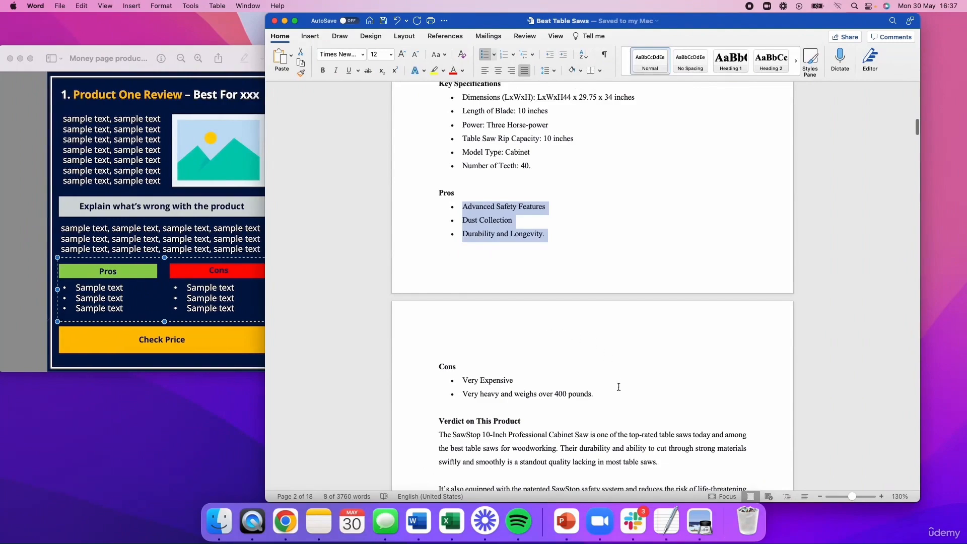
drag(597, 394, 460, 381)
key(ctrl+c)
key(ctrl+Right)
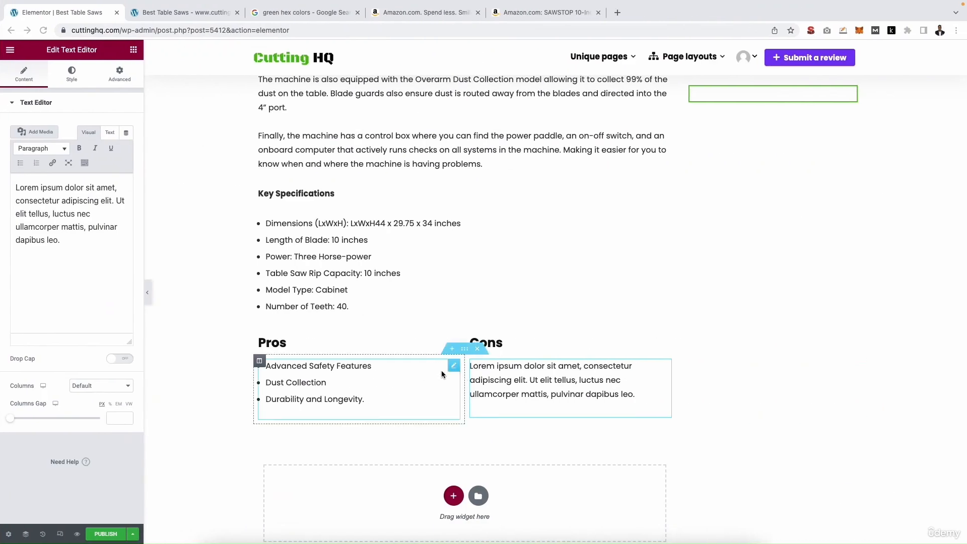
click(53, 244)
key(ctrl+a)
key(ctrl+v)
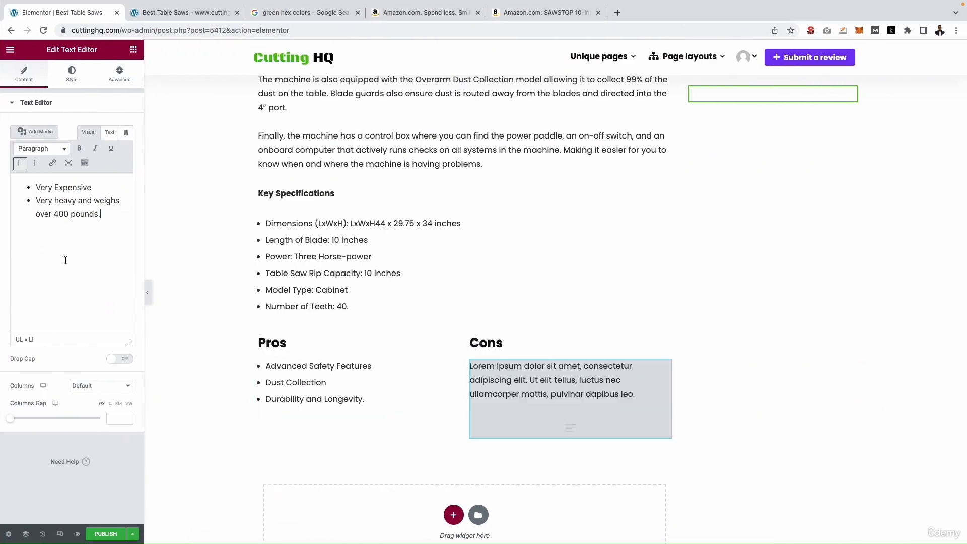
click(414, 386)
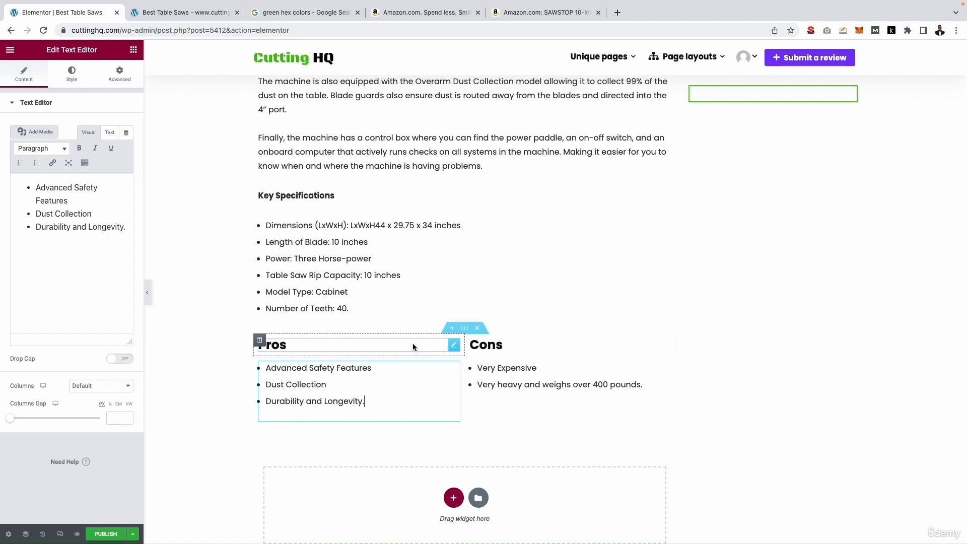
scroll(418, 339, up, 2)
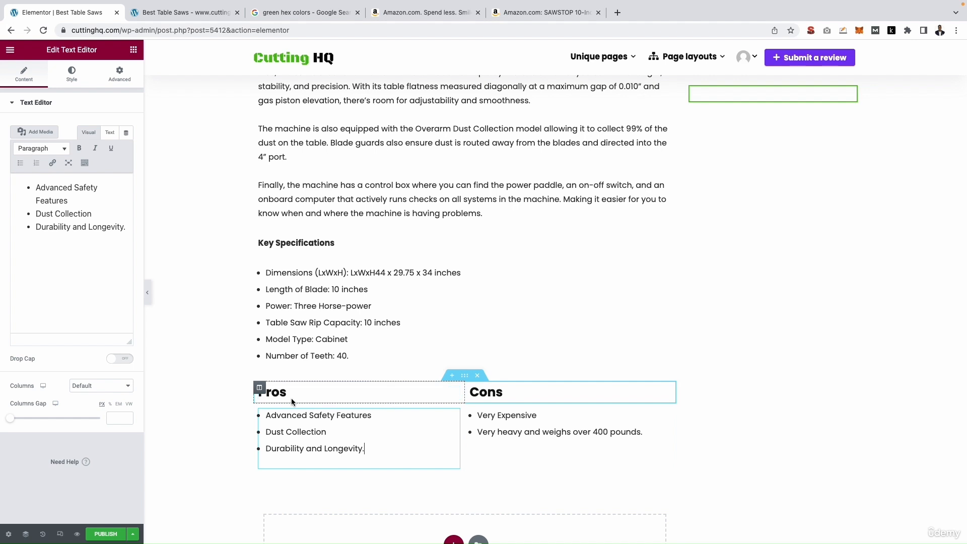
Give the Pros heading column a classic background in green #00FF00, copied from the green hex colors search results
click(261, 389)
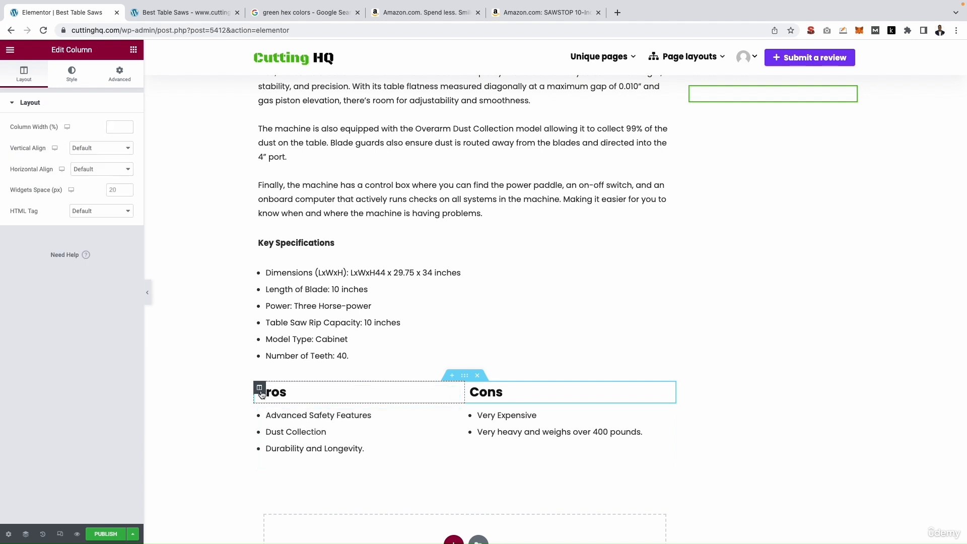
click(73, 77)
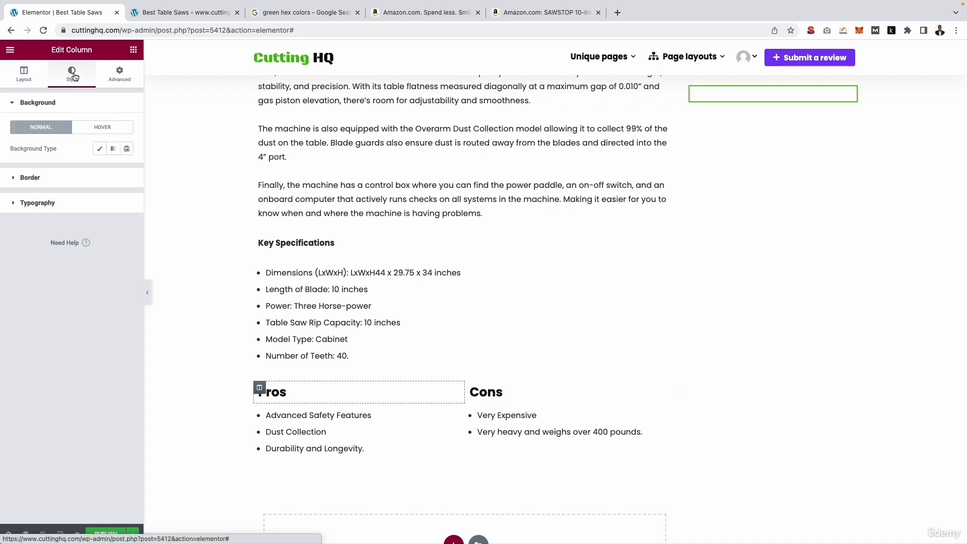
click(101, 149)
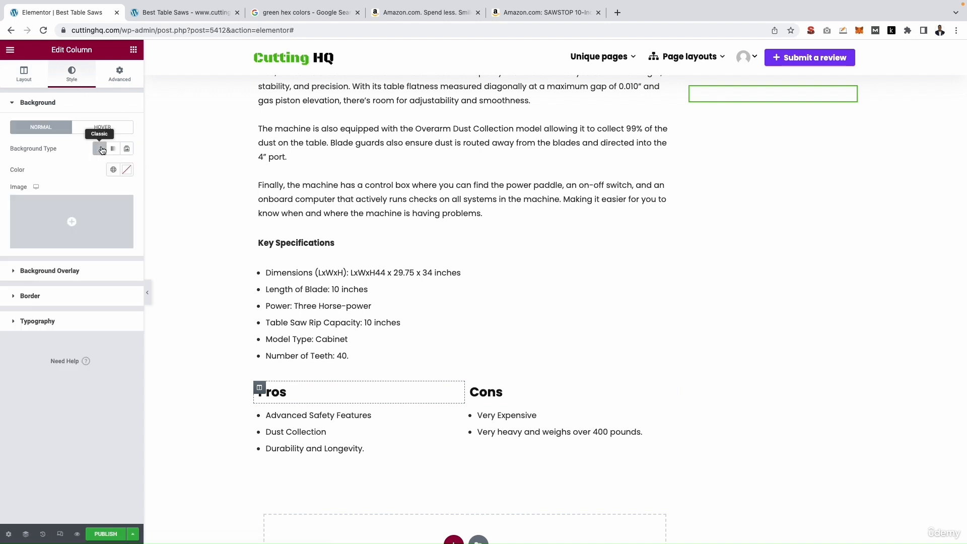
click(127, 170)
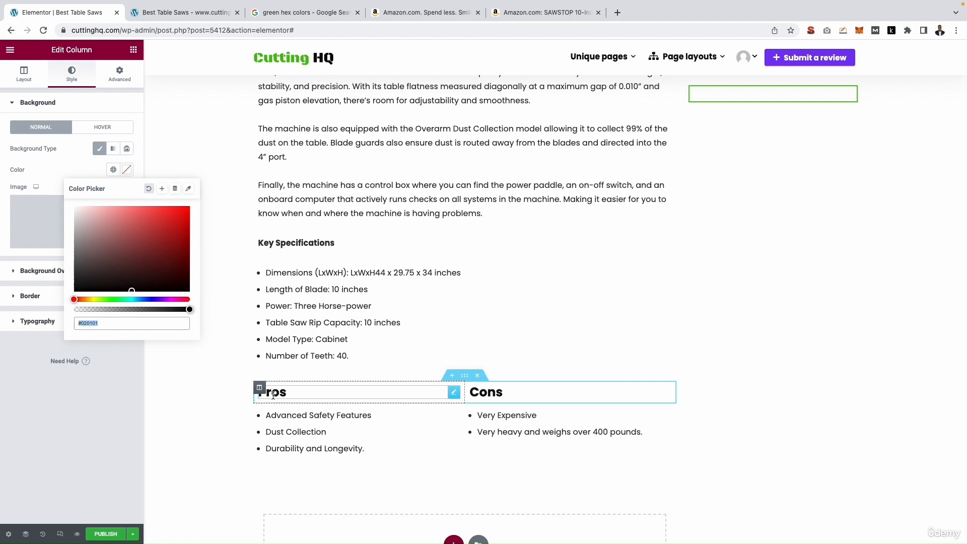
click(282, 13)
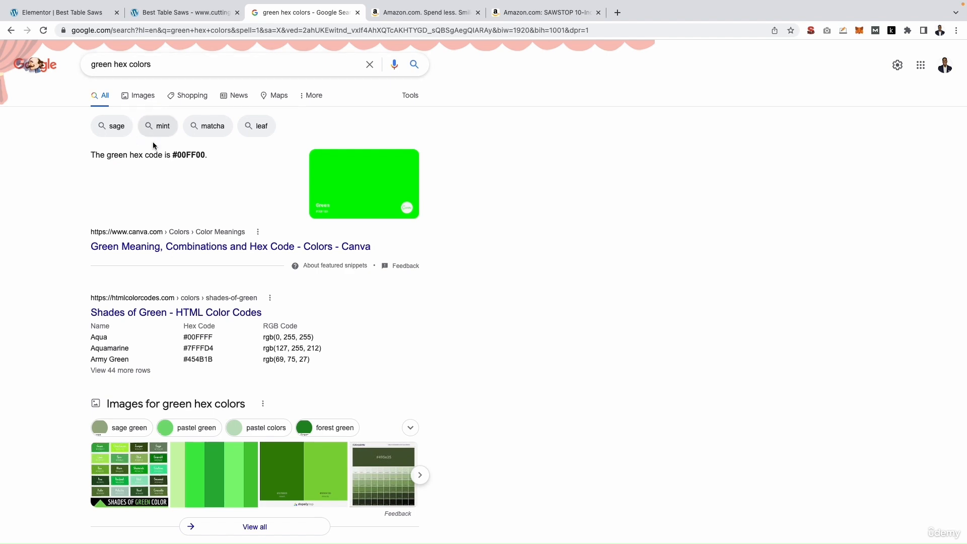
drag(171, 156, 206, 152)
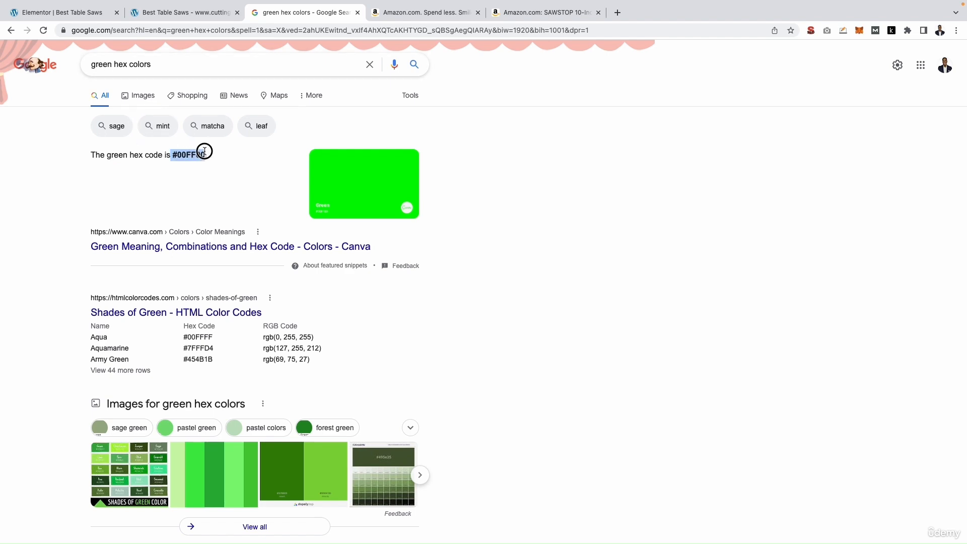
click(69, 16)
click(121, 321)
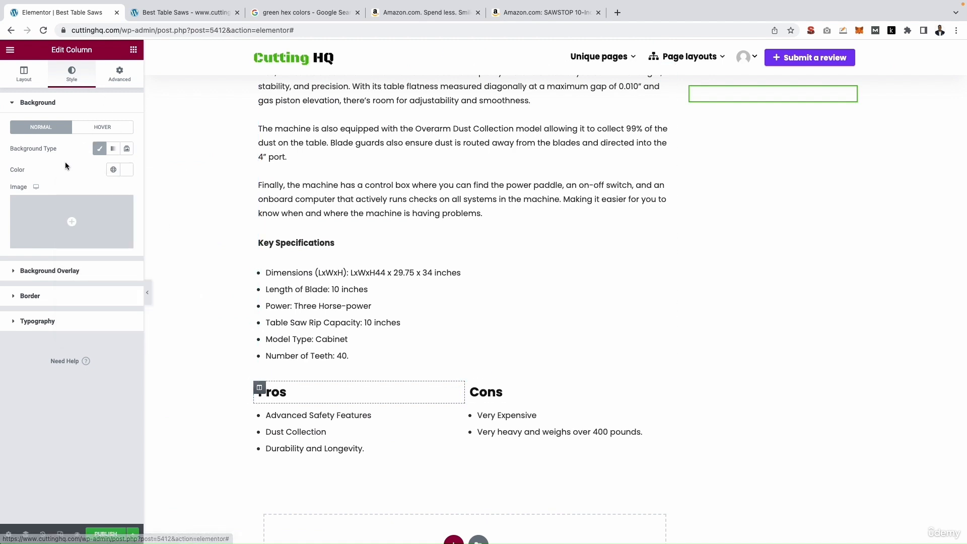
click(126, 169)
click(101, 321)
text(#00FF00)
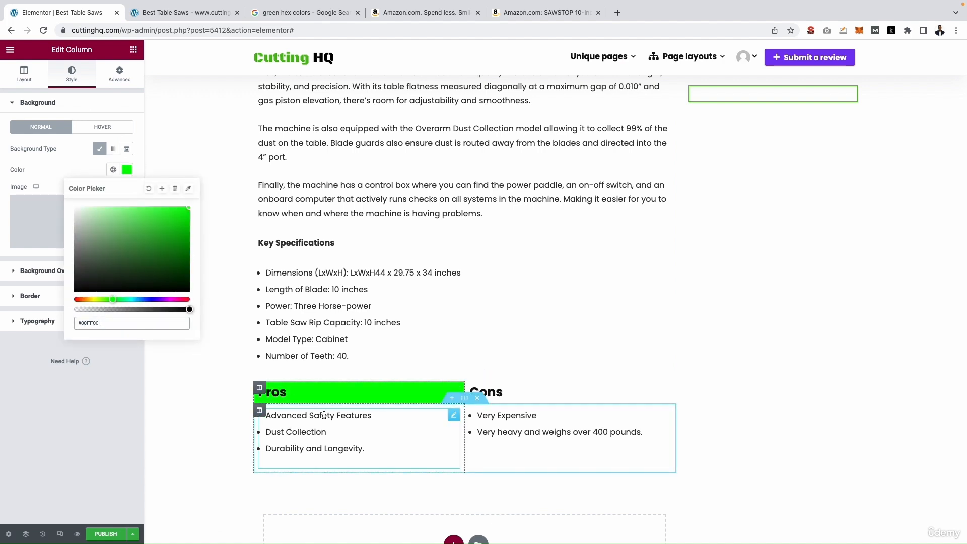
Select the Cons heading column, then search Google for red hex colors and copy the red code #FF0000
click(470, 388)
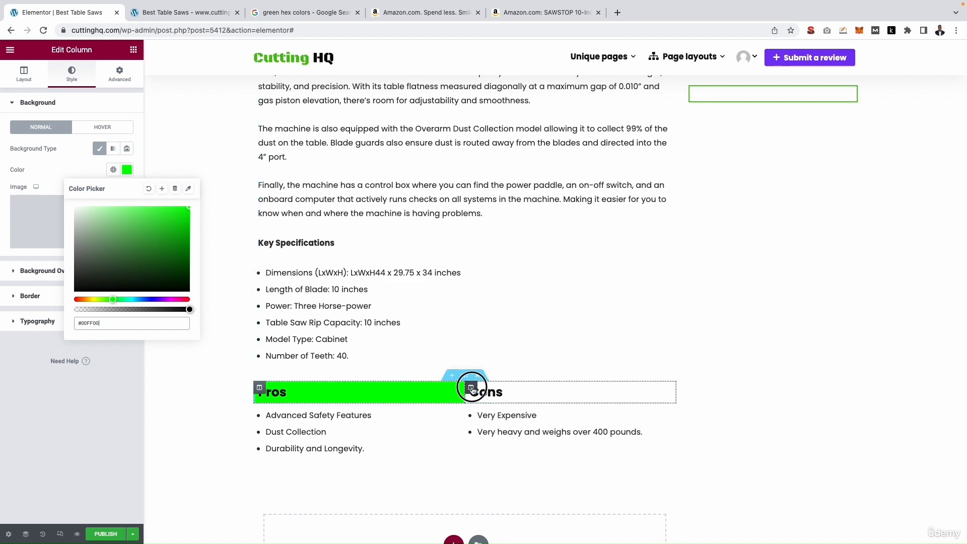
click(335, 9)
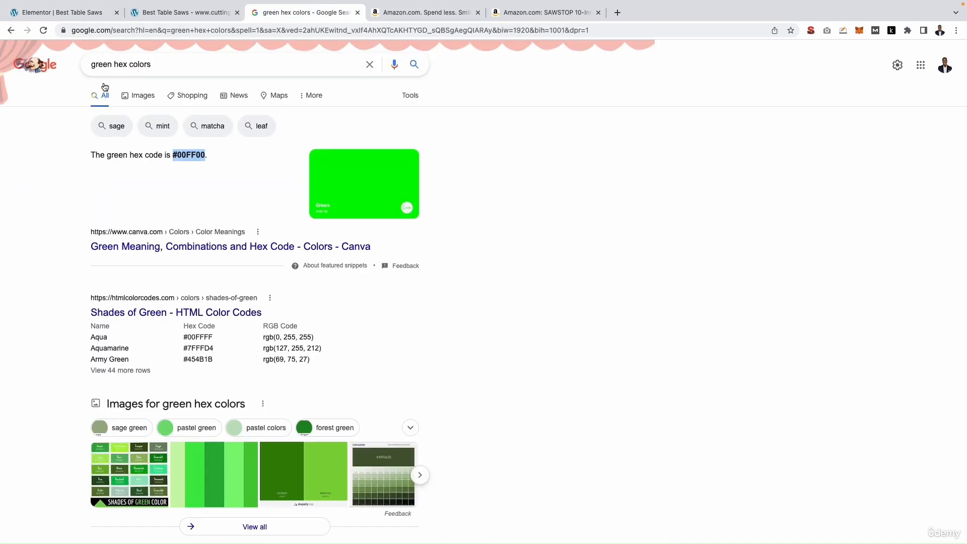
double_click(101, 64)
text(red)
key(Return)
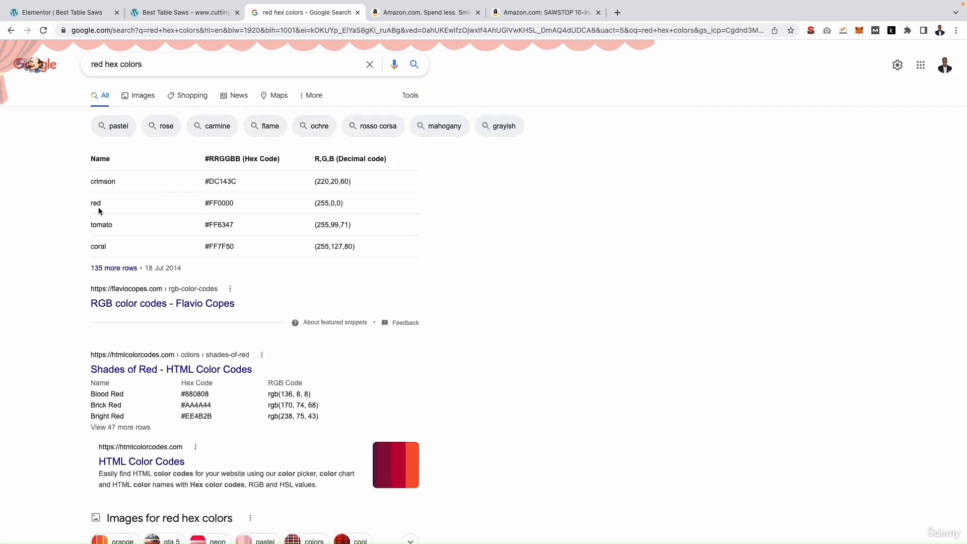
double_click(213, 204)
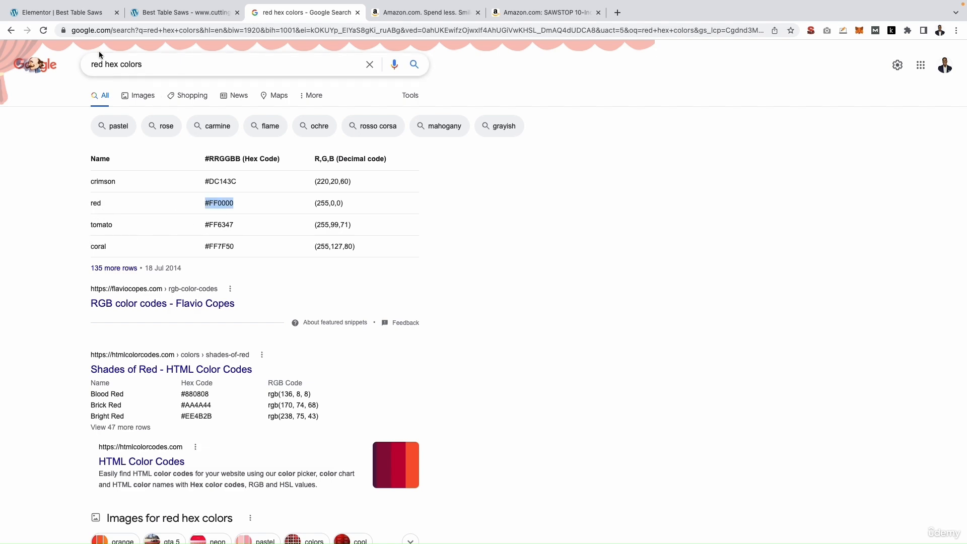
Give the Cons heading column a classic background in red #FF0000
click(68, 15)
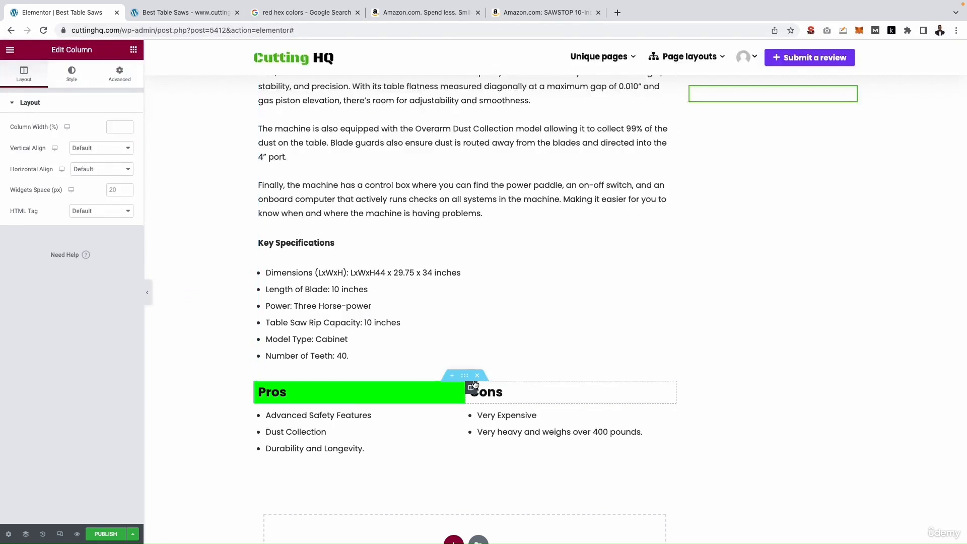
click(71, 73)
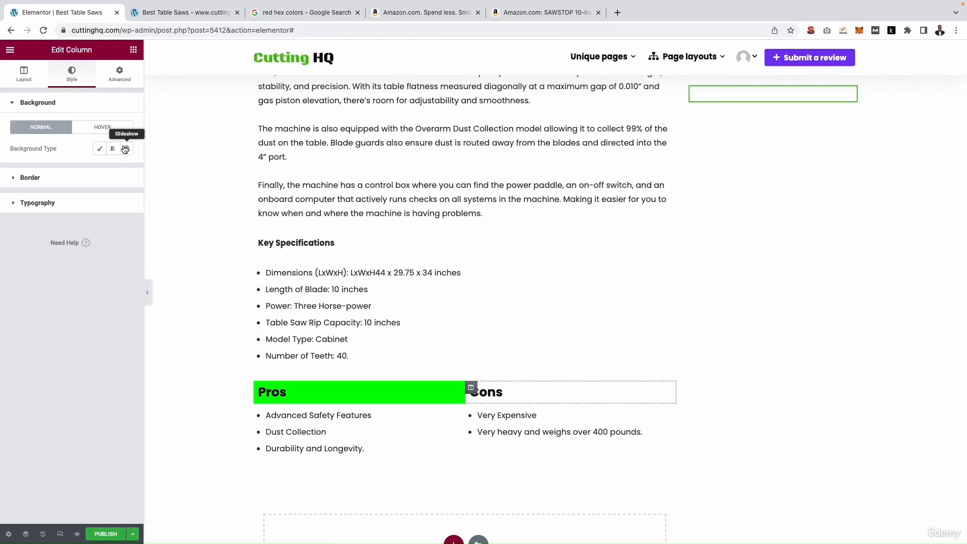
click(101, 149)
click(127, 169)
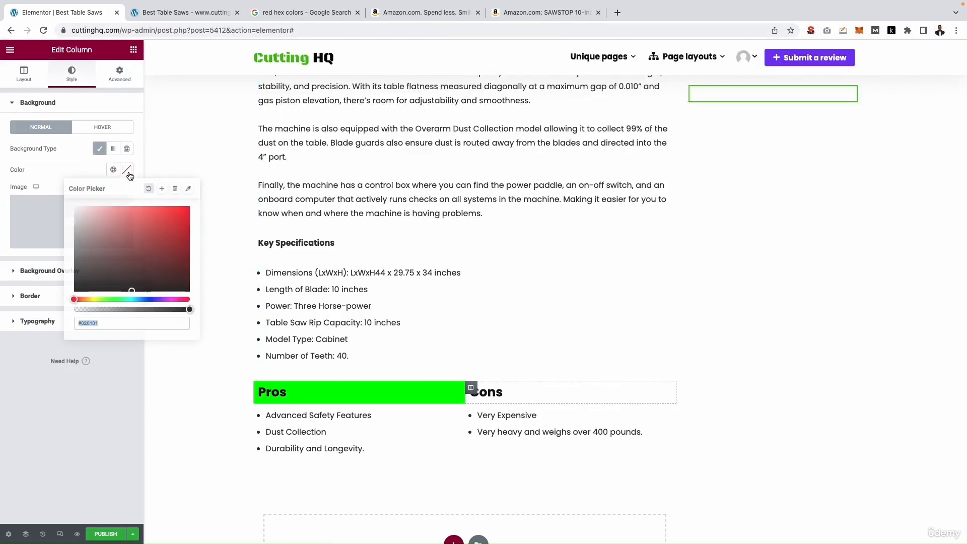
text(#FF0000)
key(Return)
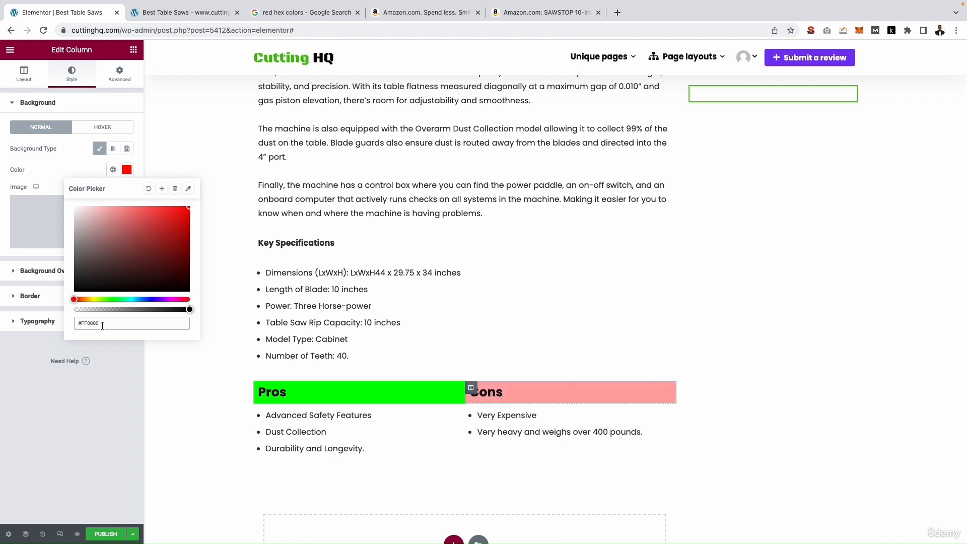
click(730, 327)
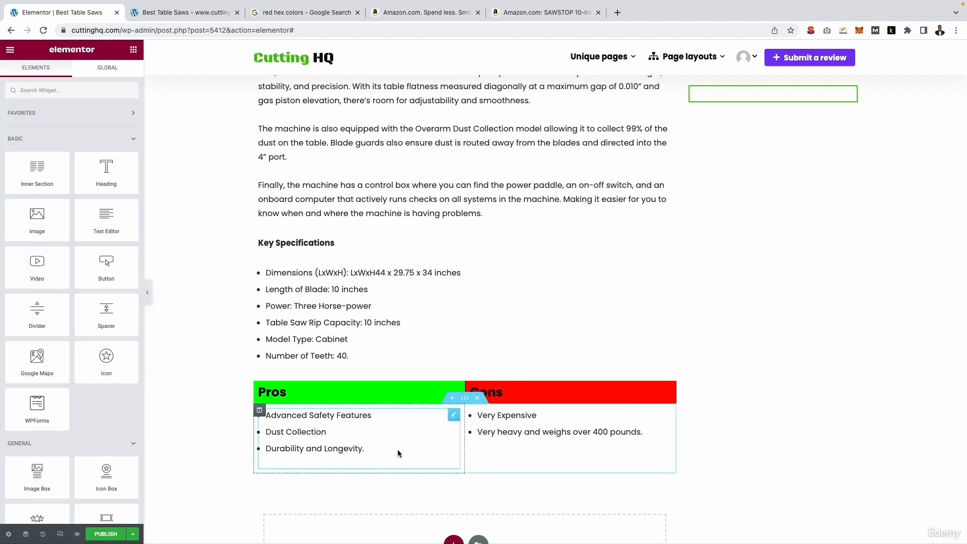
Set a linked margin of 10 px on all sides of the Pros heading column
click(474, 276)
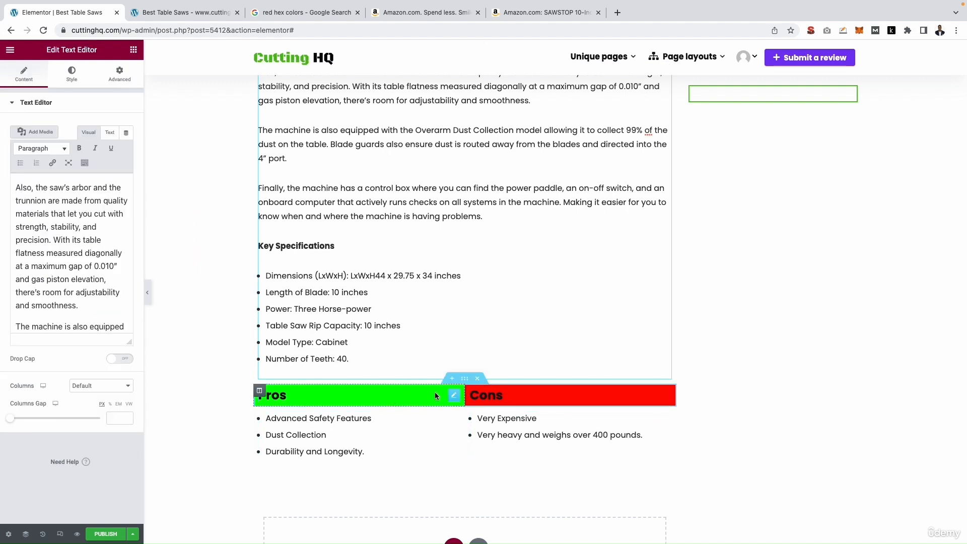
click(259, 390)
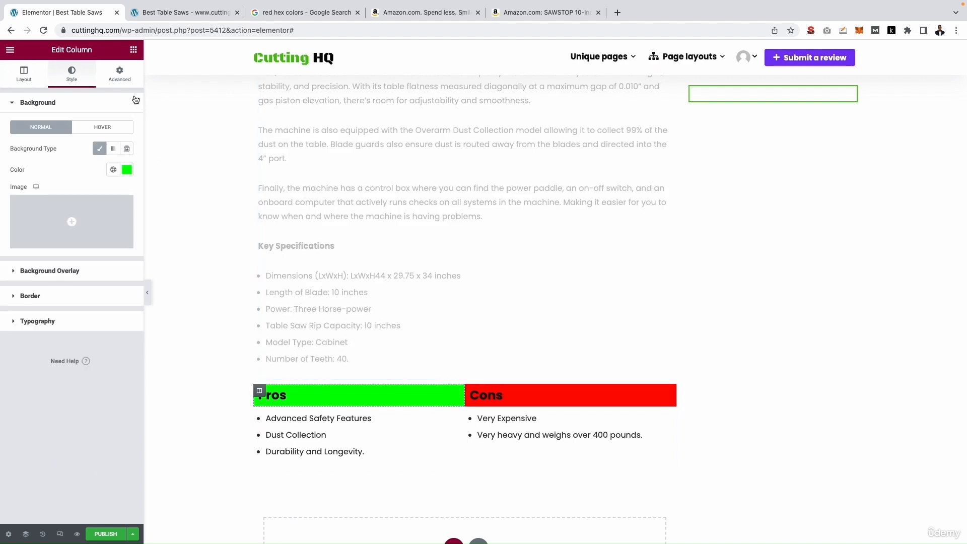
click(120, 76)
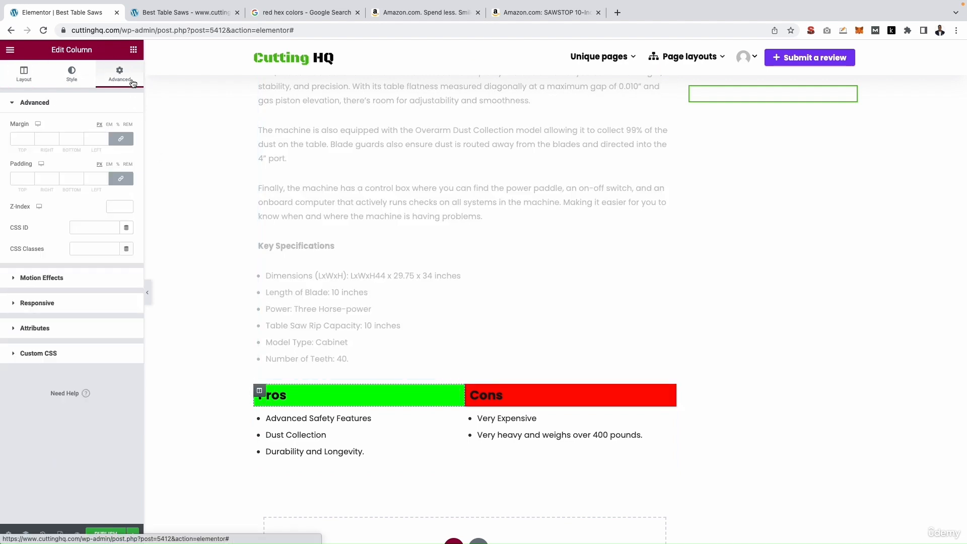
click(30, 139)
key(Up)
key(Up)
key(Up)
key(Up)
key(Up)
key(Up)
key(Up)
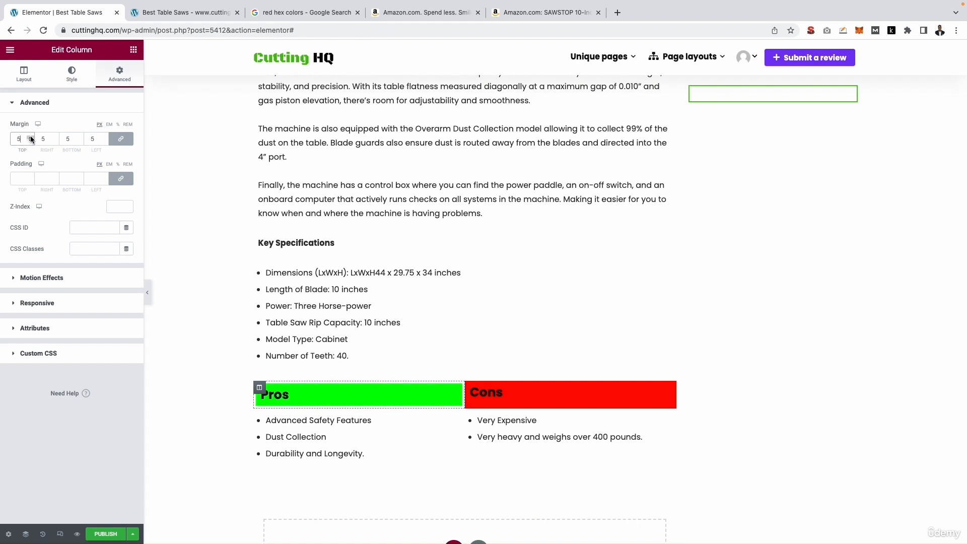
key(Up)
key(Up)
key(Up)
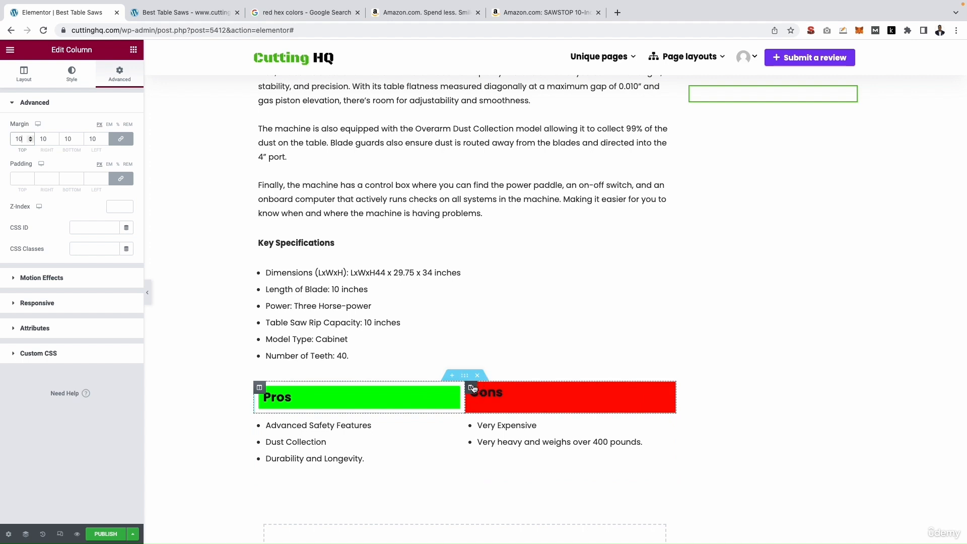
Set a linked margin of 10 px on all sides of the Cons heading column
click(471, 387)
click(119, 74)
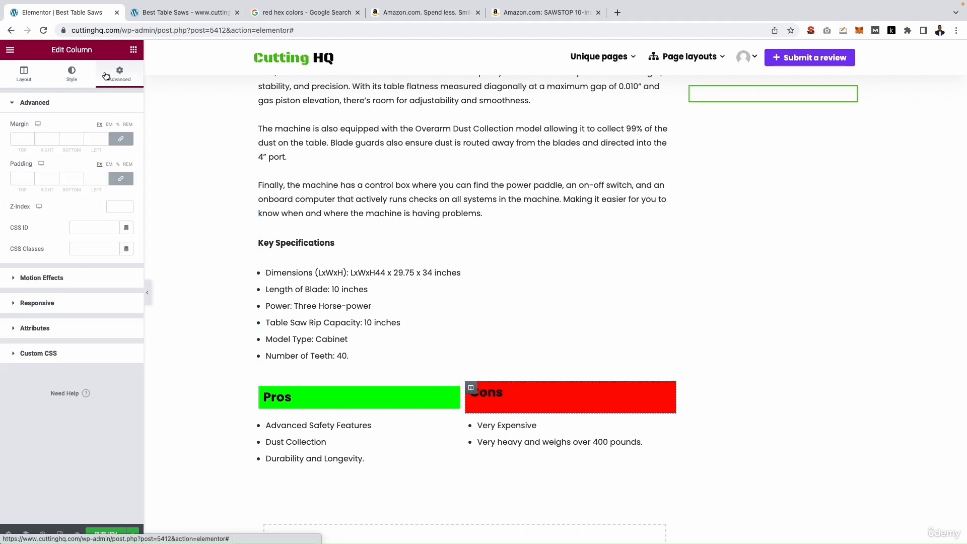
click(30, 138)
text(10)
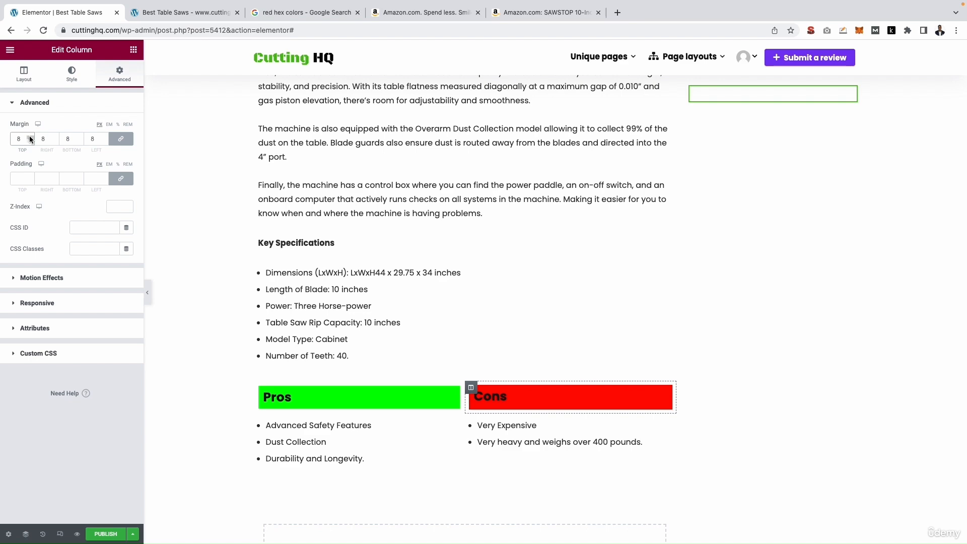
click(770, 459)
Following the mockup, add a single-column section below the Pros and Cons lists and place a Button widget in it
scroll(769, 459, down, 1)
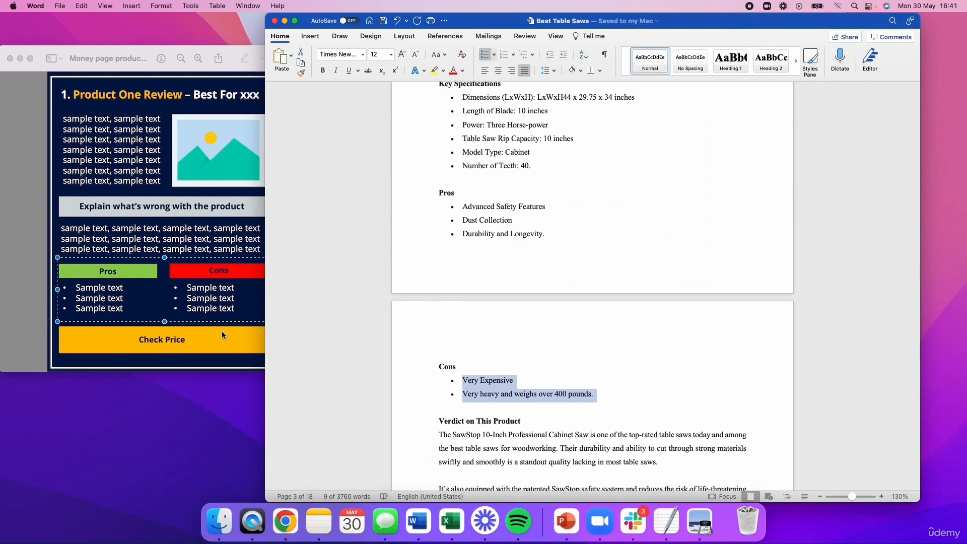
click(223, 335)
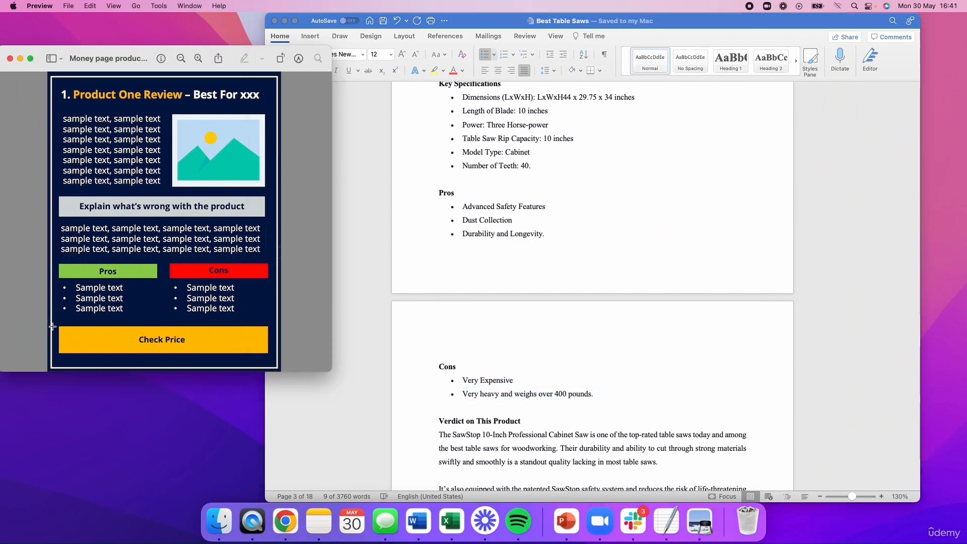
key(ctrl+Right)
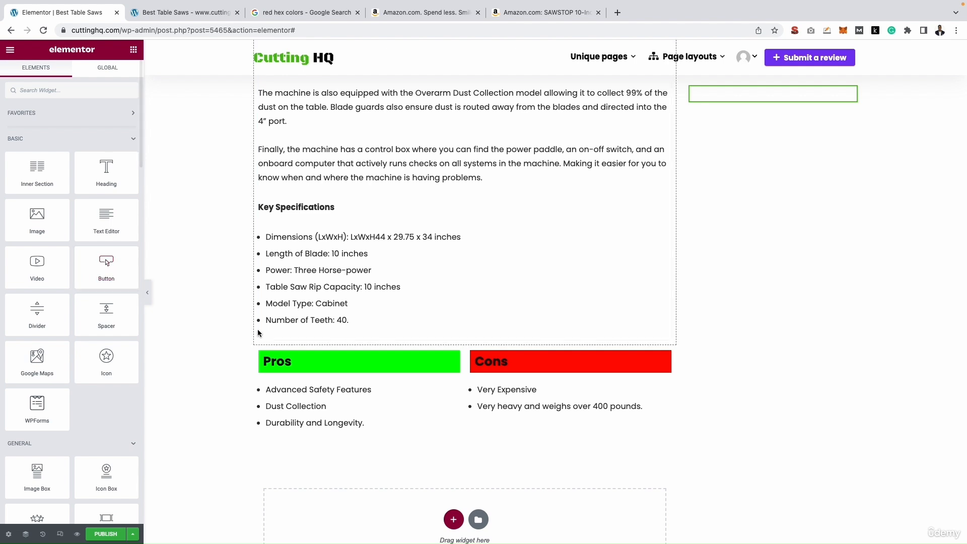
scroll(265, 342, down, 1)
scroll(265, 342, down, 2)
click(453, 475)
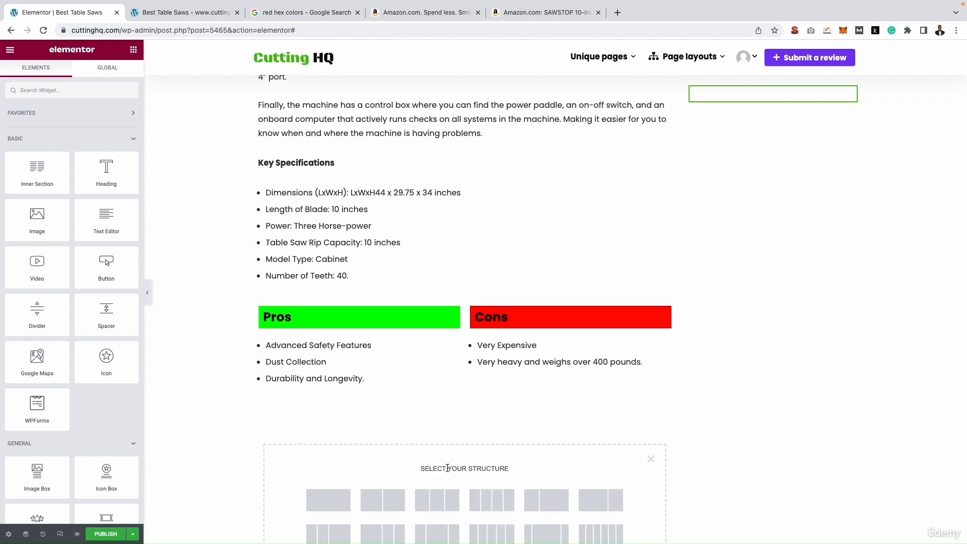
scroll(432, 445, down, 3)
click(320, 431)
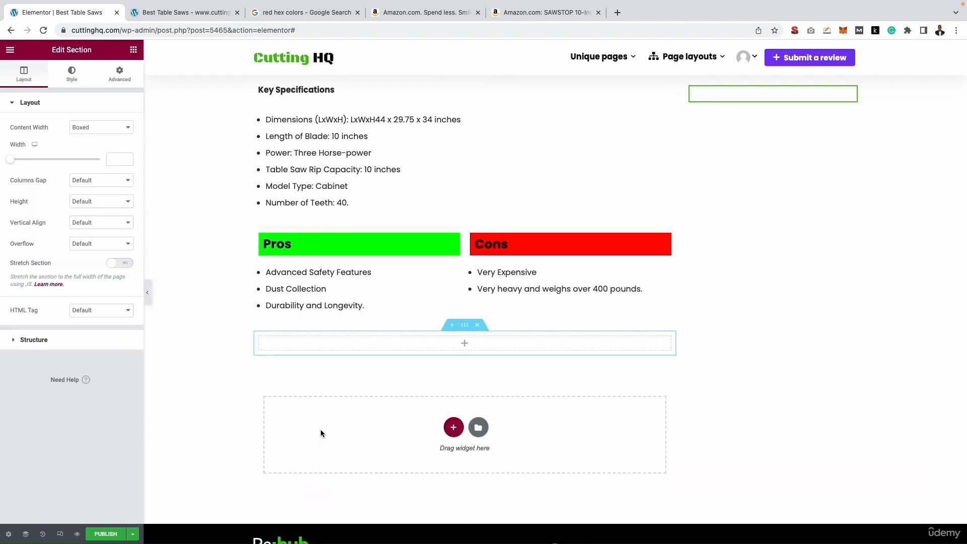
click(133, 50)
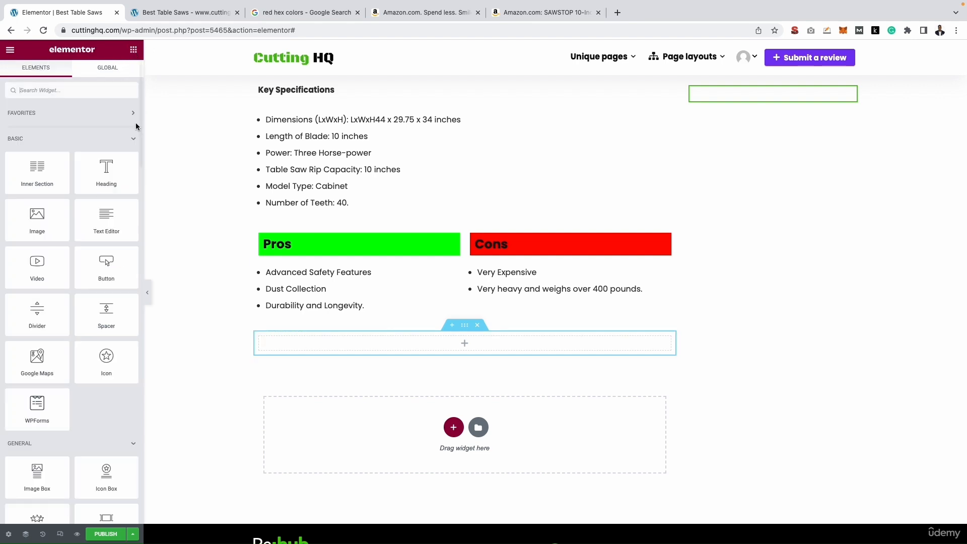
drag(107, 262, 459, 349)
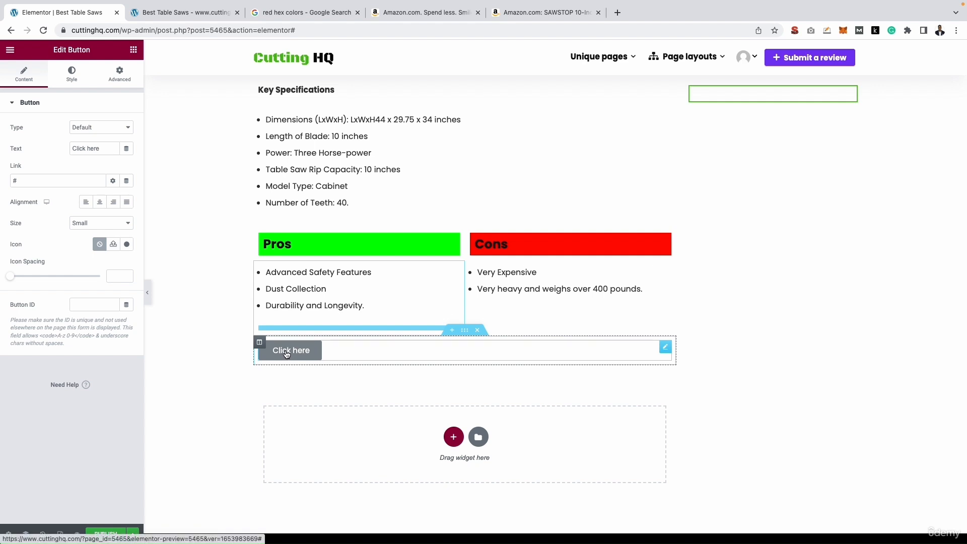
Set the new button's size to Medium after trying Extra Large, and align it to the centre
click(99, 224)
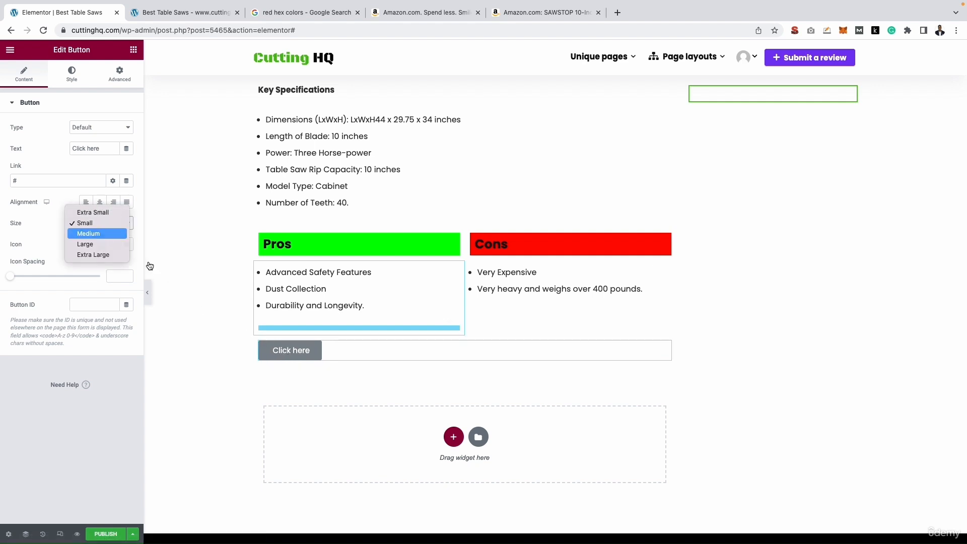
click(88, 233)
click(80, 222)
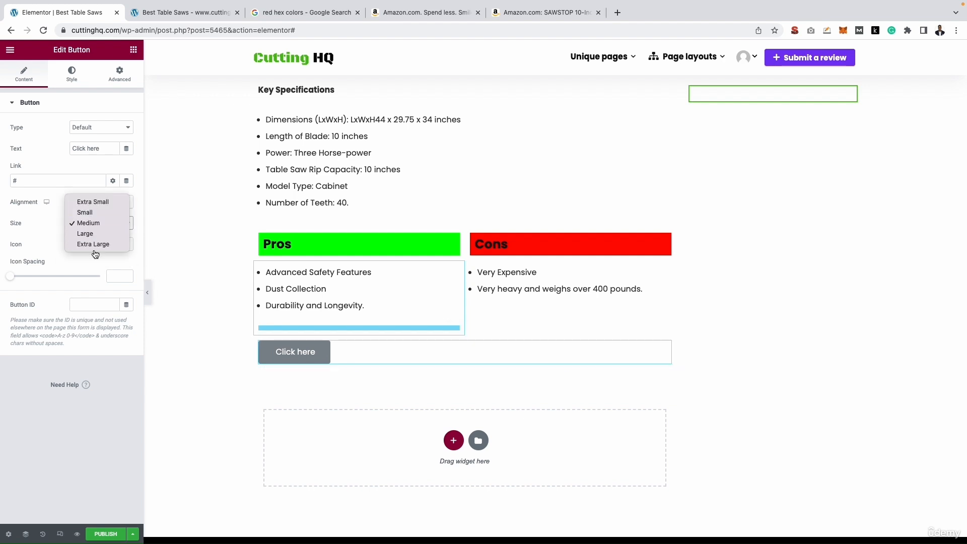
click(93, 245)
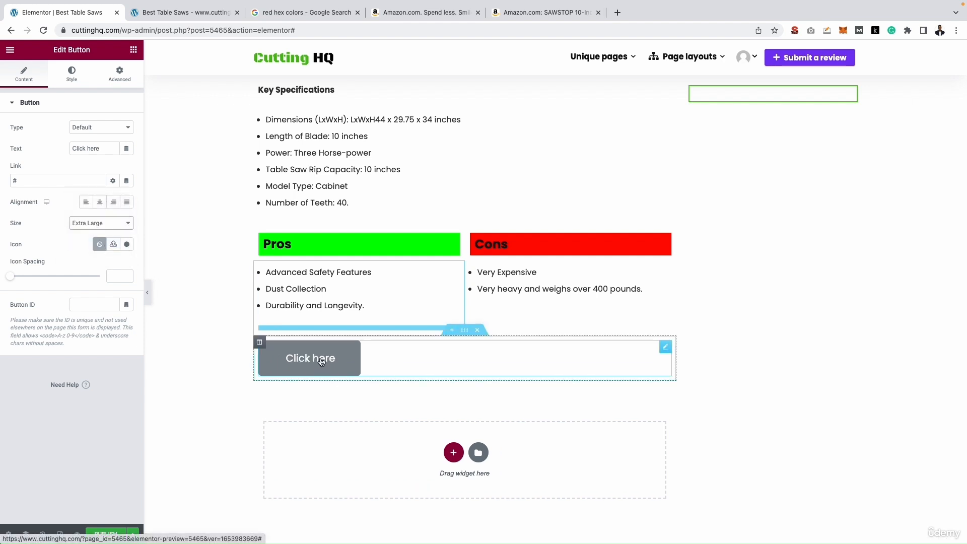
click(108, 223)
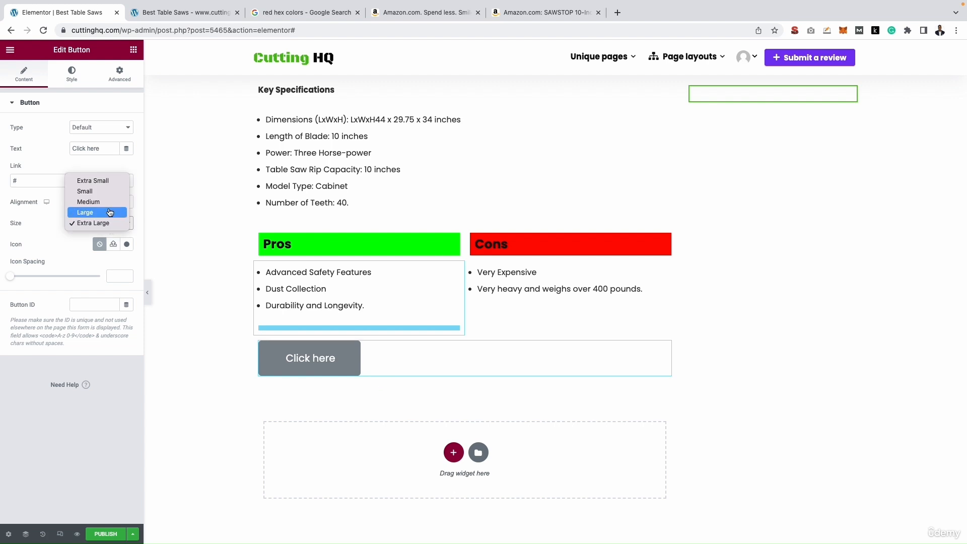
click(96, 201)
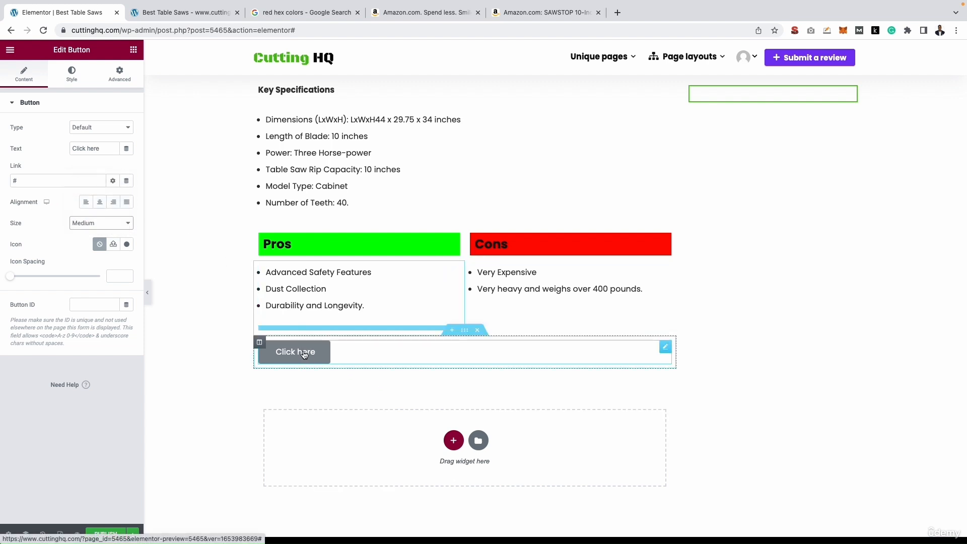
click(100, 203)
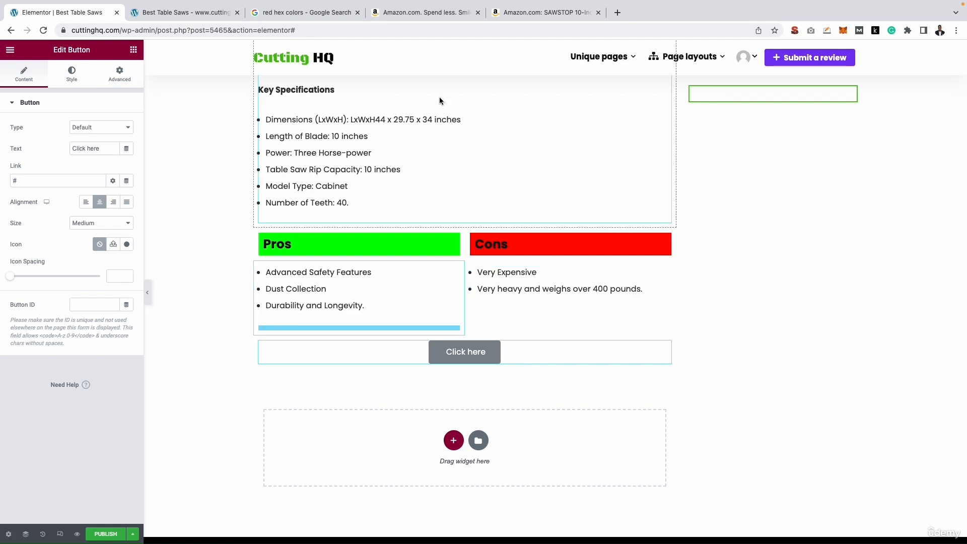
Search Google for "orange hex colors" and copy the Orange code #FFA500
click(301, 15)
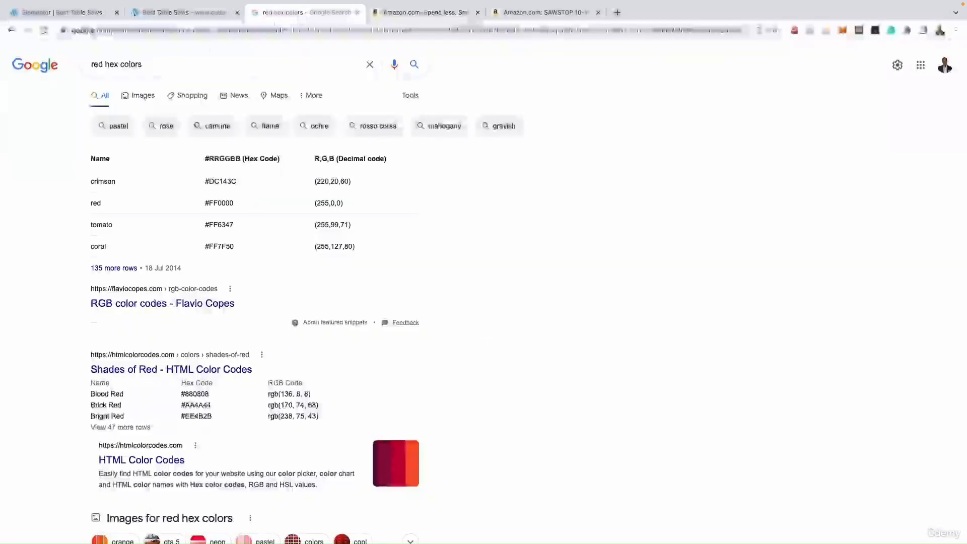
double_click(97, 63)
text(orange)
key(Return)
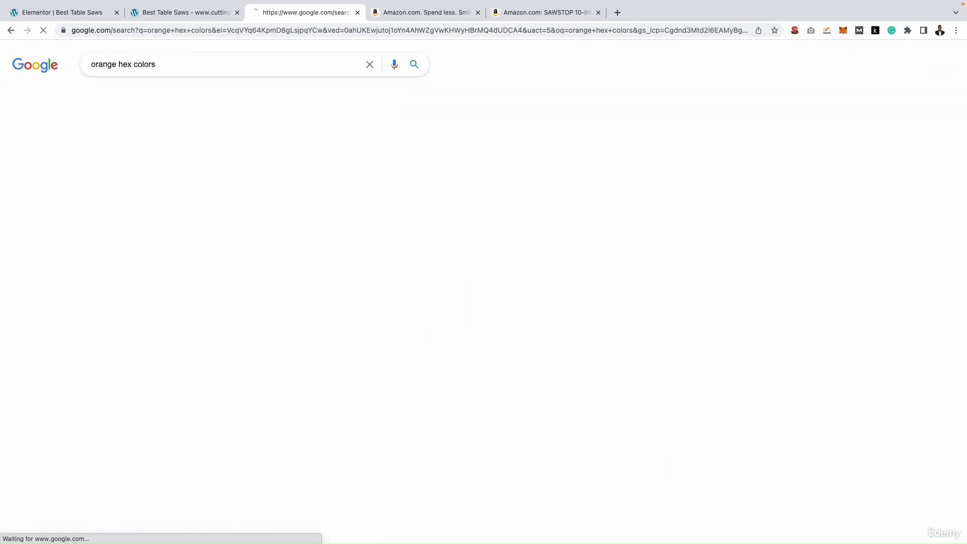
double_click(217, 224)
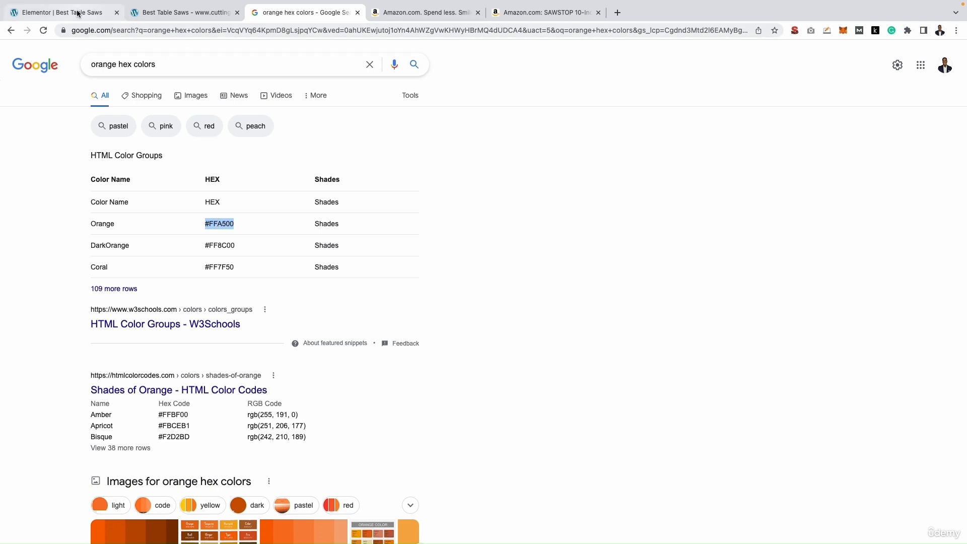
Set the button's normal background color to orange #FFA500 in Elementor
click(60, 12)
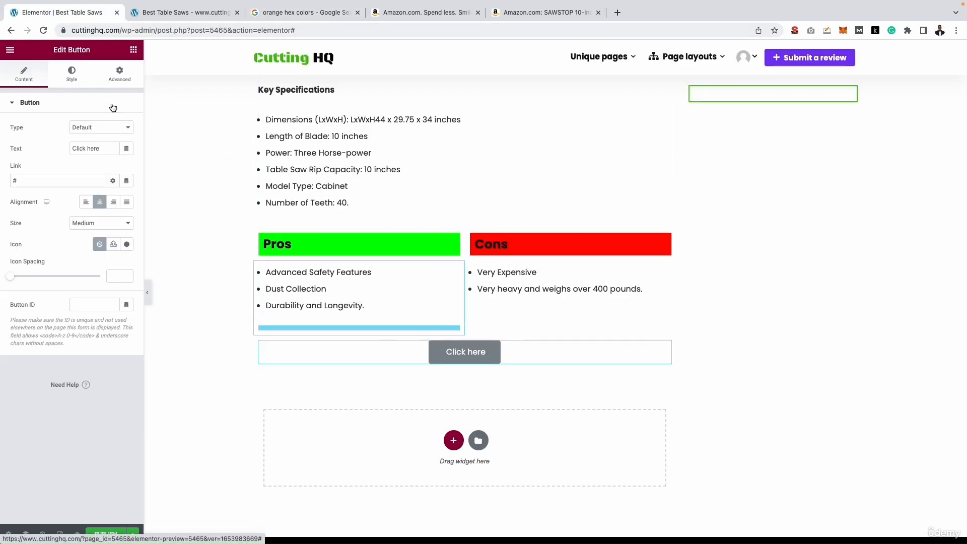
click(71, 81)
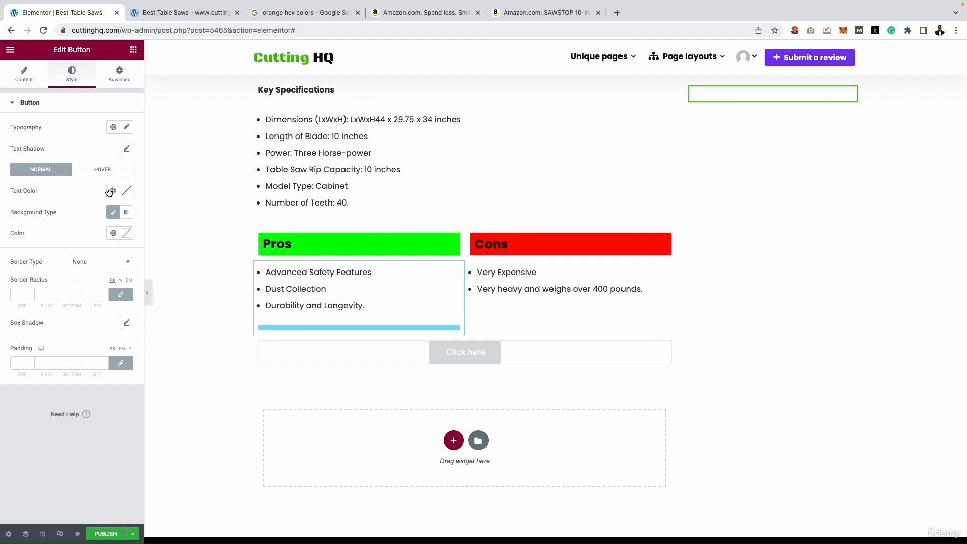
click(126, 232)
click(85, 387)
text(#FFA500)
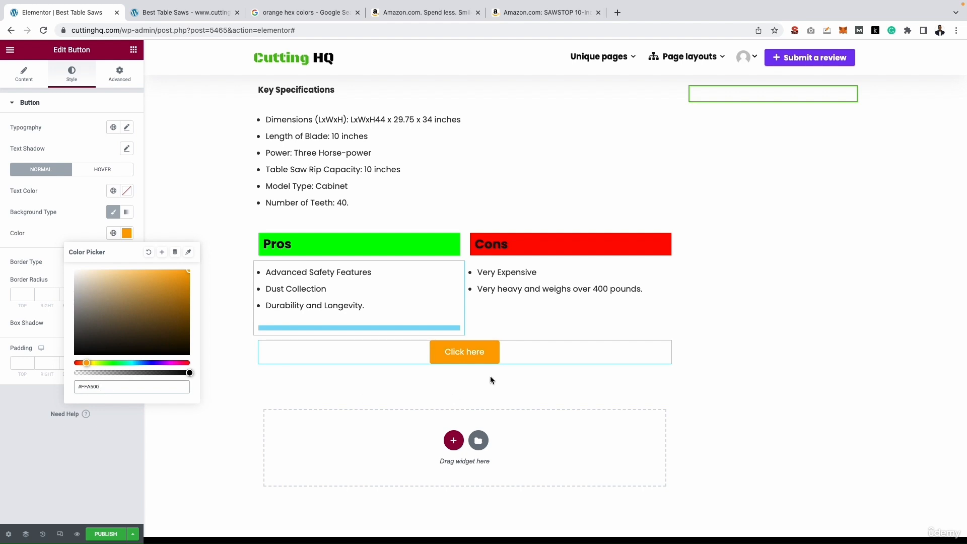
click(480, 360)
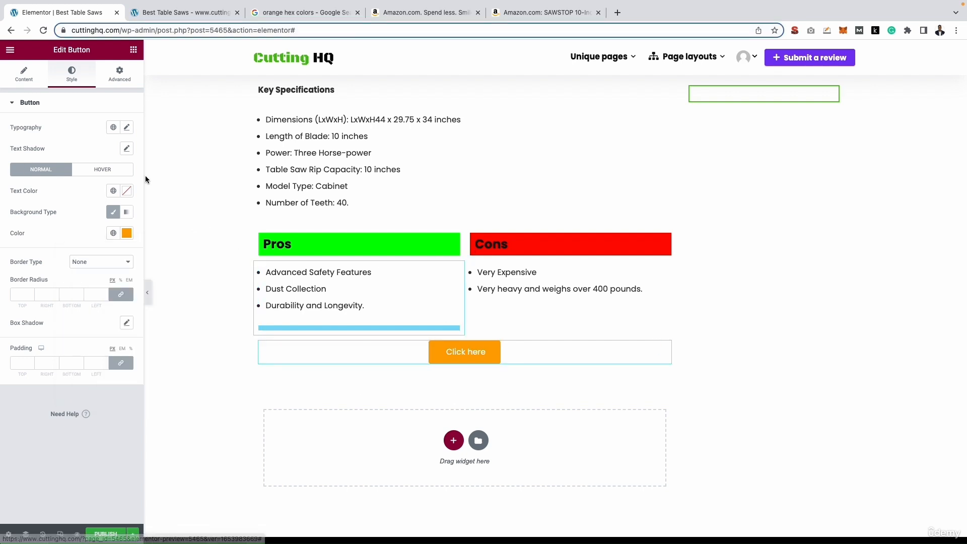
Change the button's text to "Check Price"
click(35, 76)
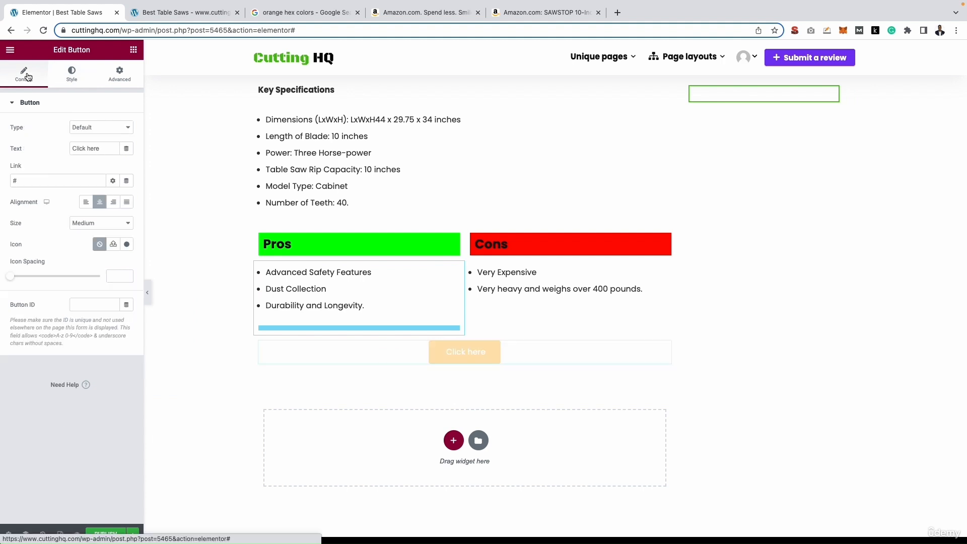
double_click(100, 148)
key(BackSpace)
key(BackSpace)
key(BackSpace)
key(BackSpace)
key(BackSpace)
key(BackSpace)
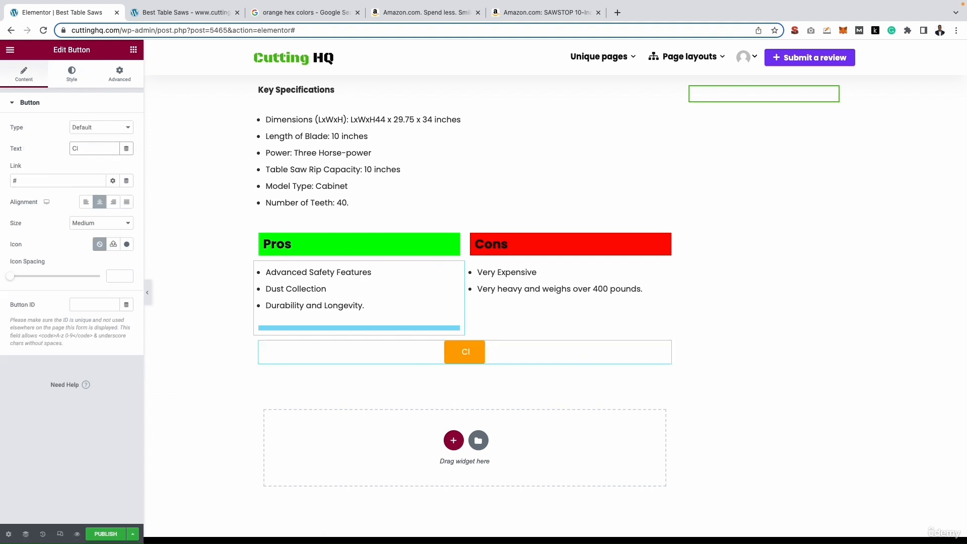
text(heck Price)
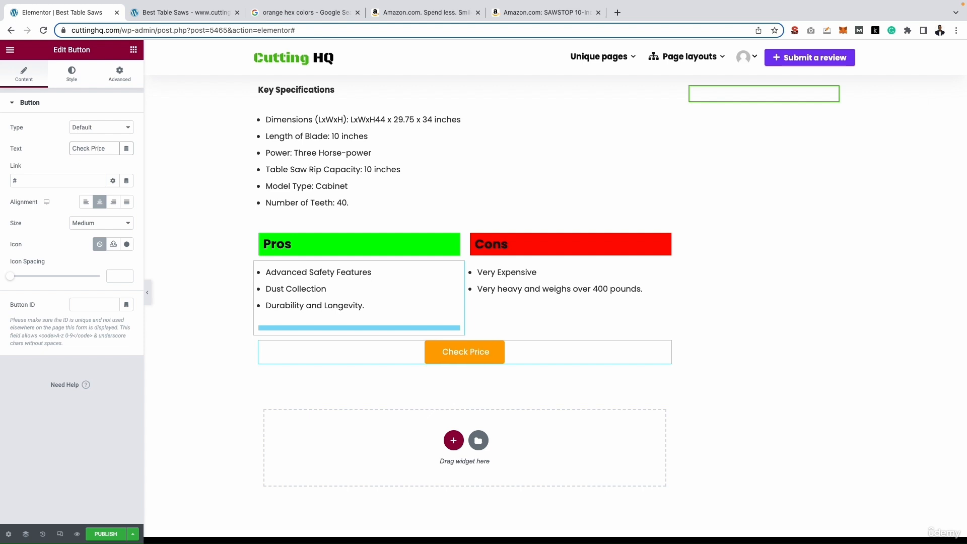
Try the wording "Check Best Price" on the button and remove the added word "Best"
click(91, 148)
text(Best)
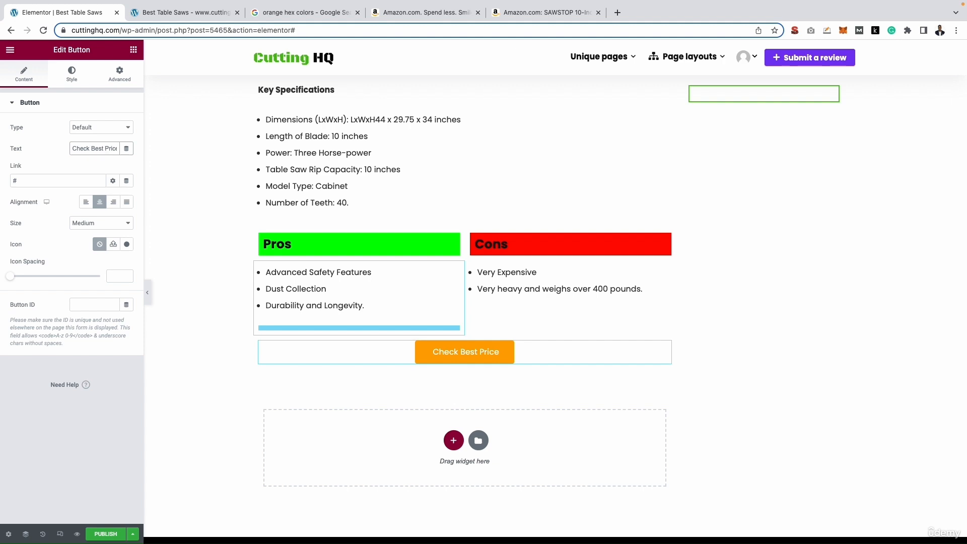
key(BackSpace)
key(BackSpace)
key(BackSpace)
key(BackSpace)
key(BackSpace)
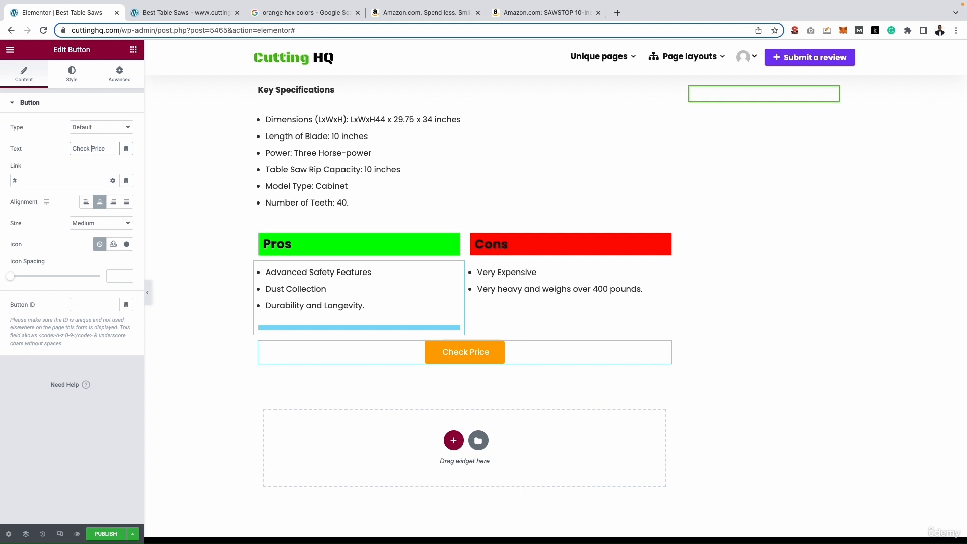
click(478, 358)
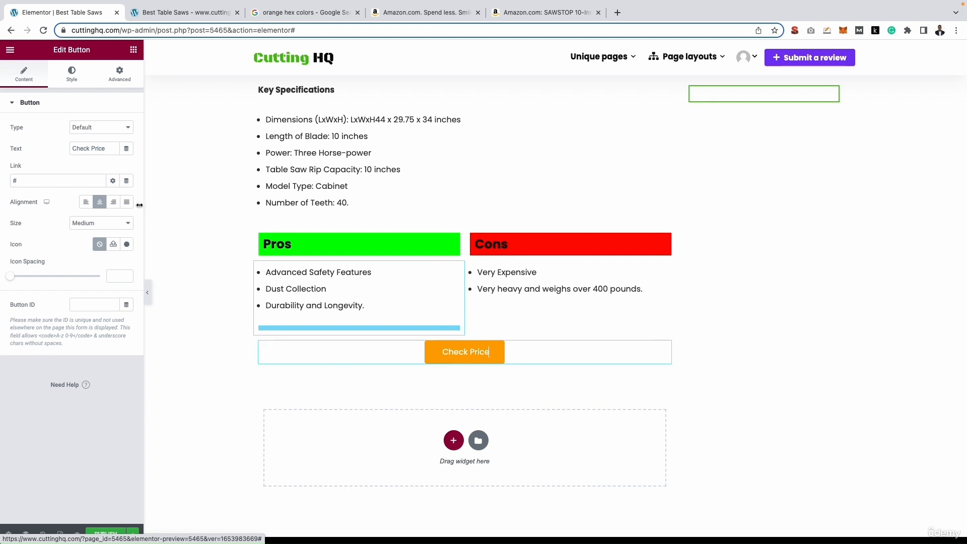
Try a larger font size with weight 900 and Bold on the button text, and reset its typography
click(67, 76)
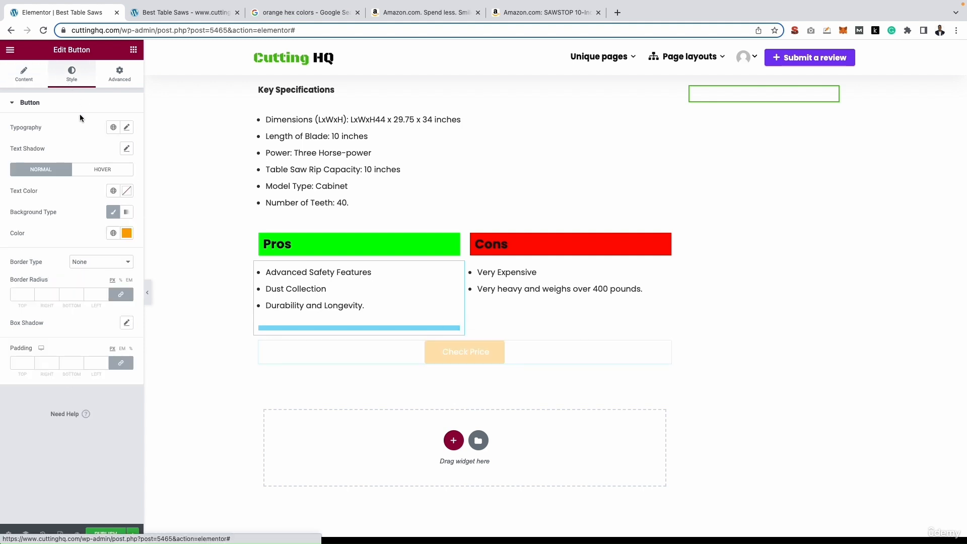
click(126, 127)
click(97, 233)
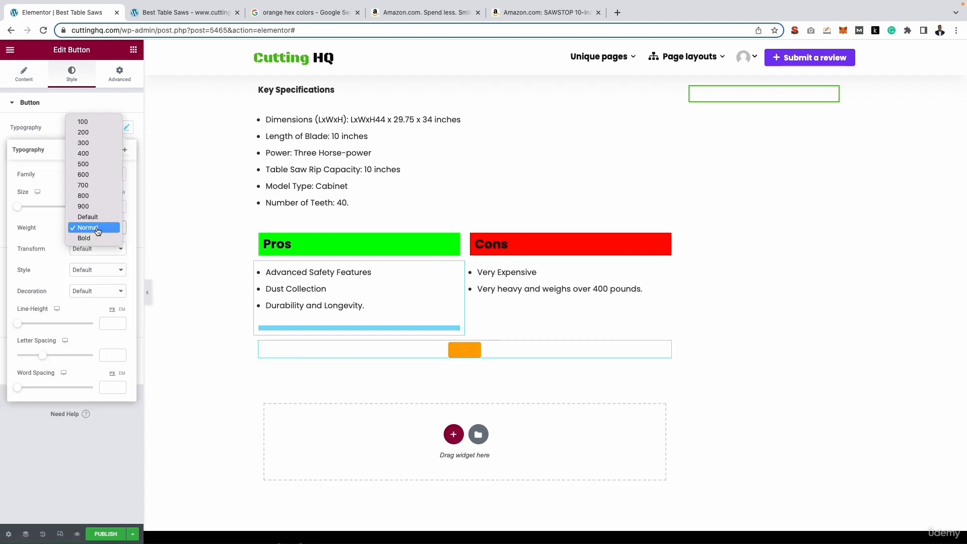
click(97, 207)
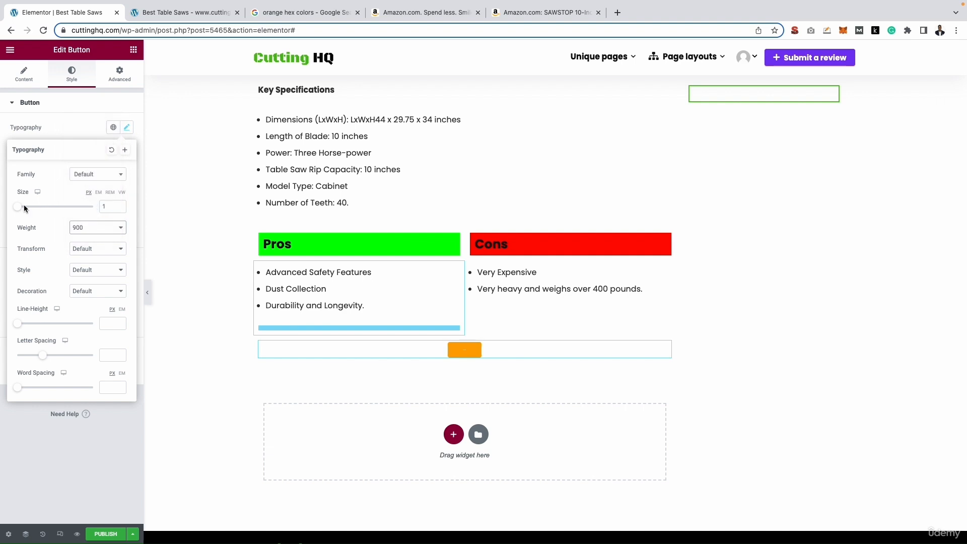
drag(21, 210, 29, 206)
click(84, 228)
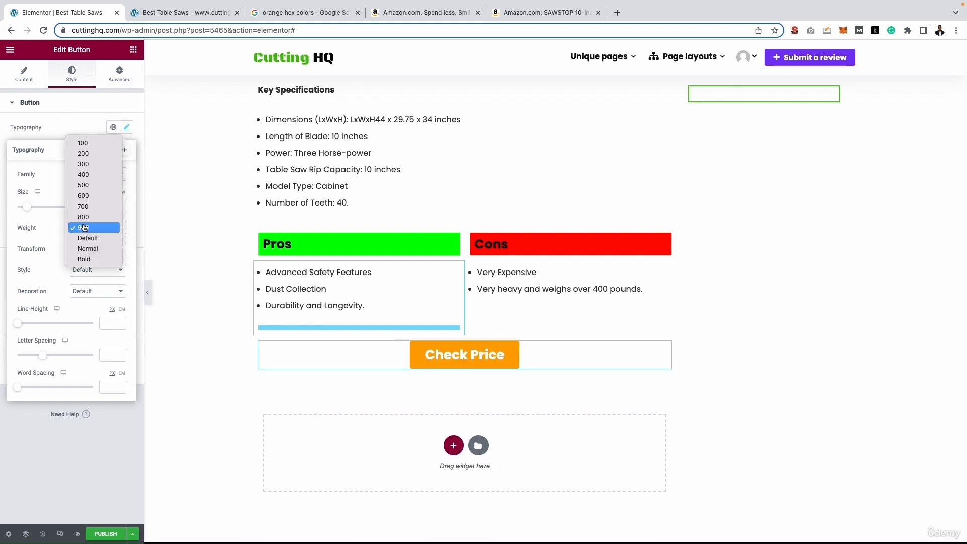
click(83, 258)
click(111, 150)
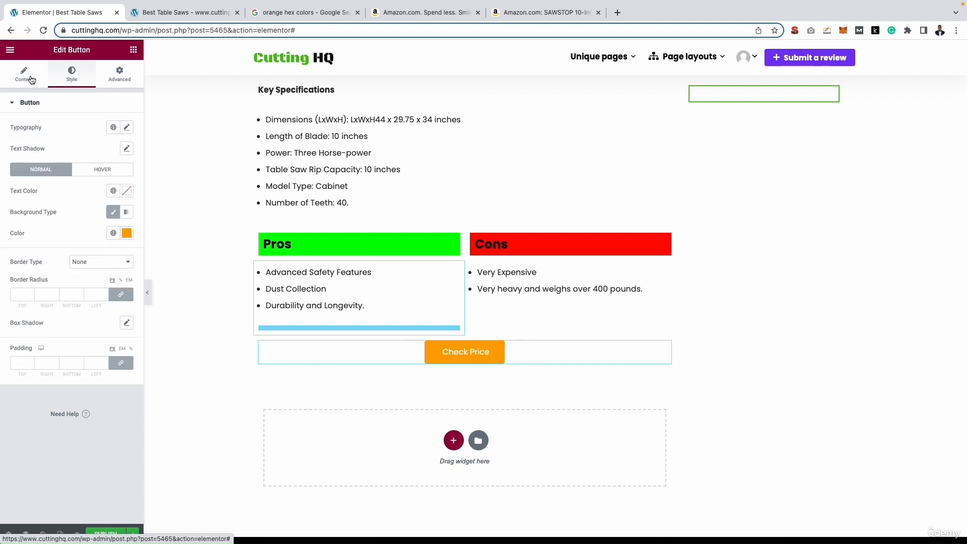
Examine the link and link options of the "1. SawStop 10-Inch Professional Saw" heading
click(30, 79)
scroll(525, 371, up, 5)
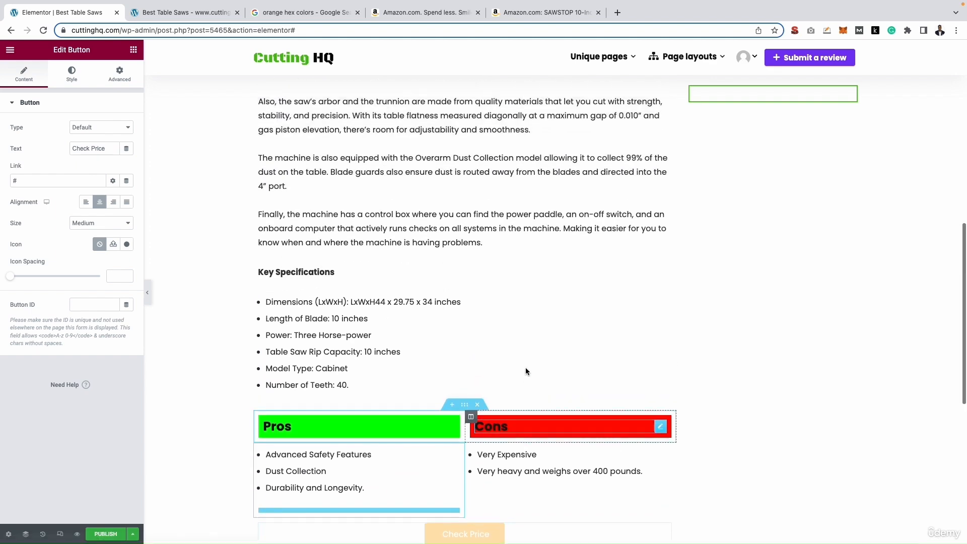
scroll(525, 371, up, 5)
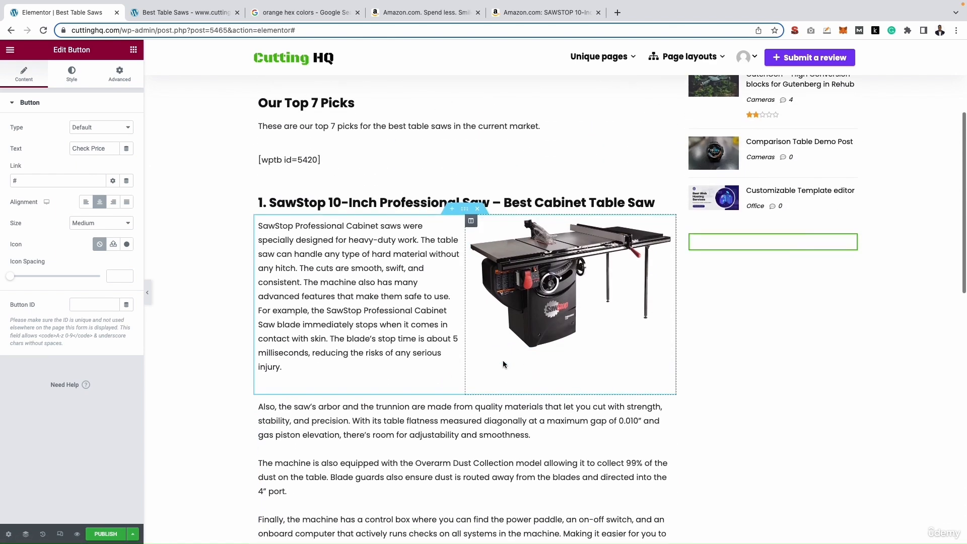
scroll(492, 366, down, 1)
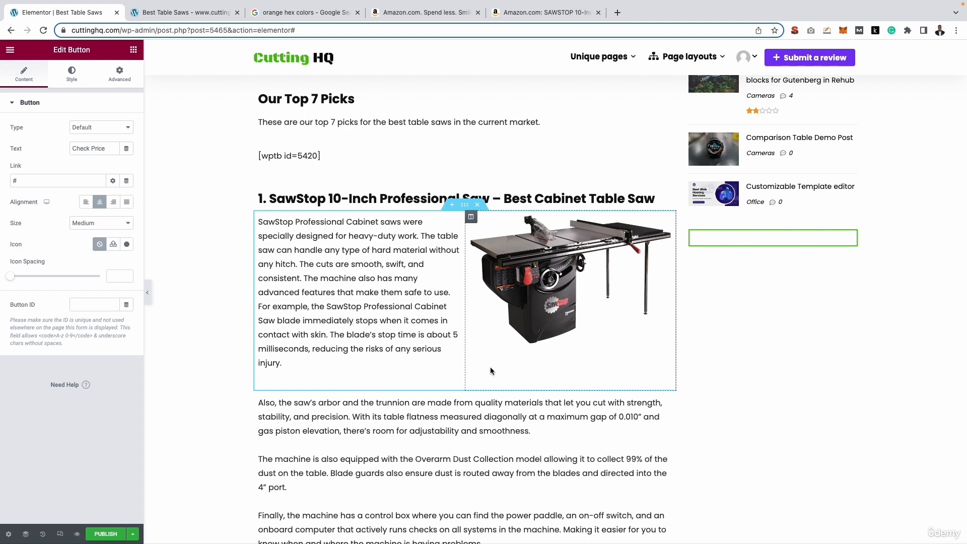
click(303, 191)
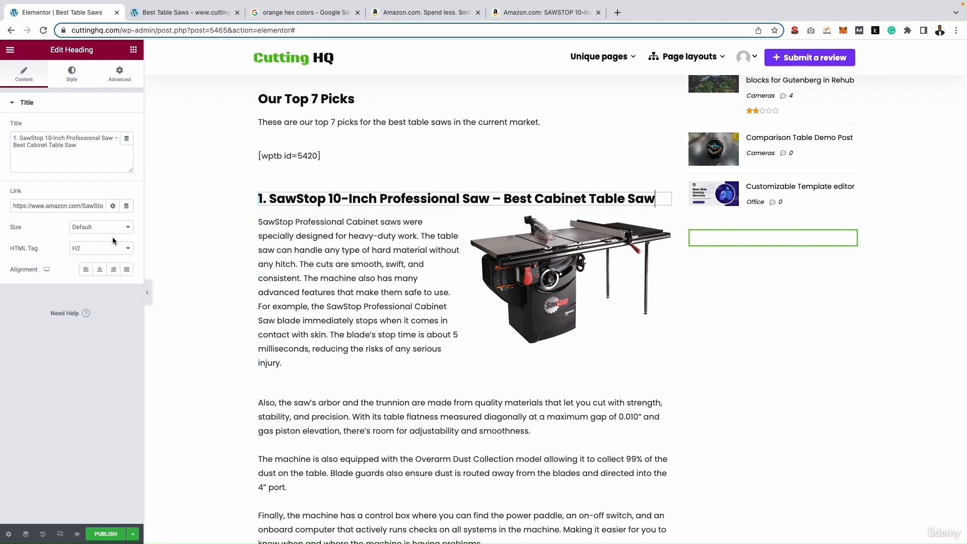
click(113, 210)
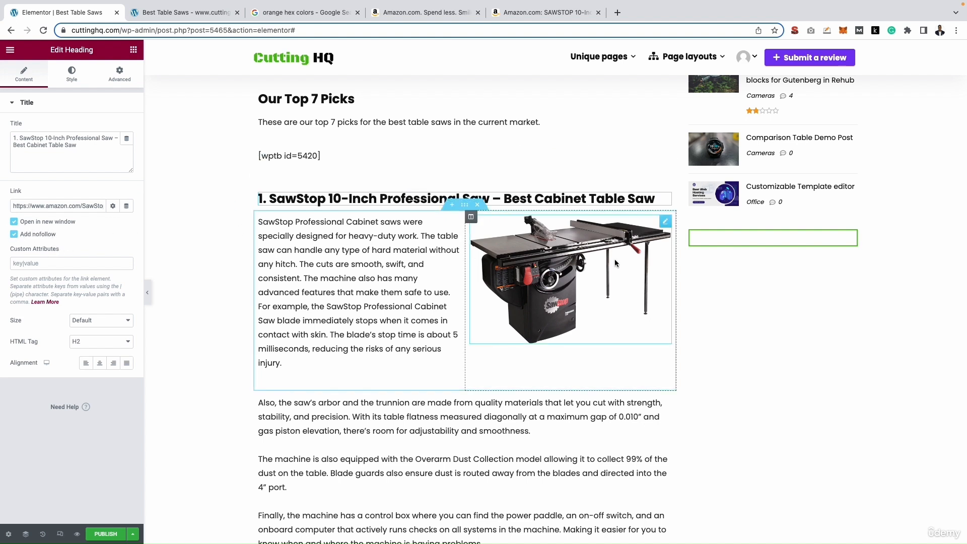
Set the SawStop image's link type to Custom URL and get the full affiliate text link from its Amazon product page
click(554, 277)
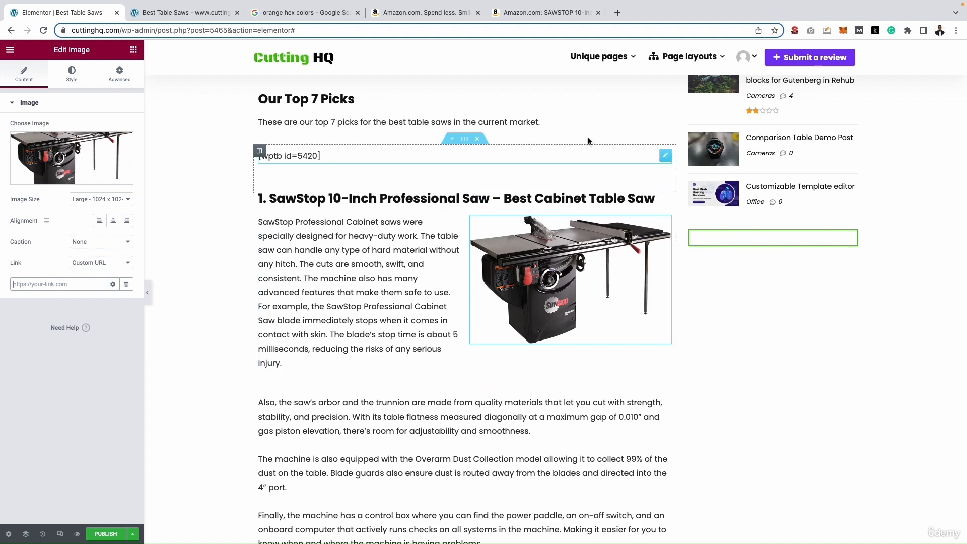
click(552, 11)
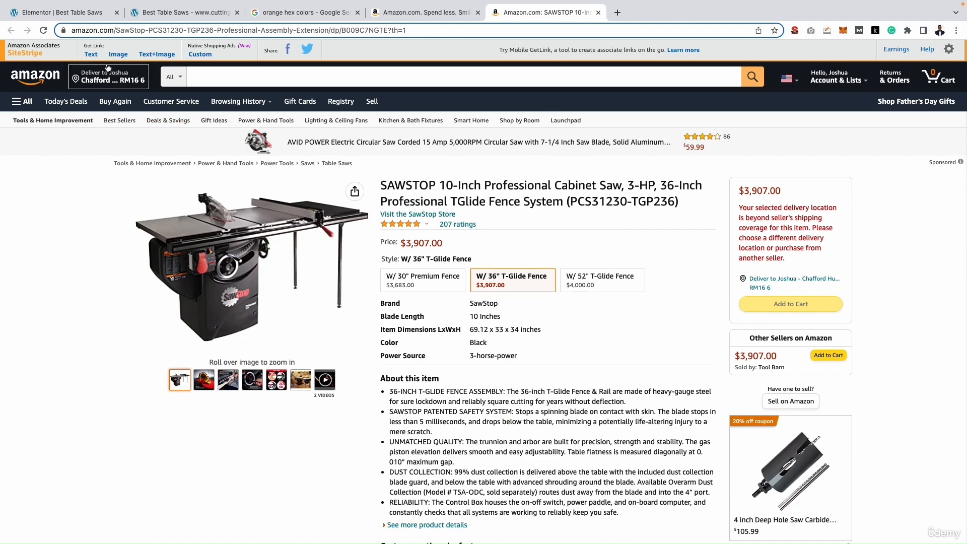
click(91, 54)
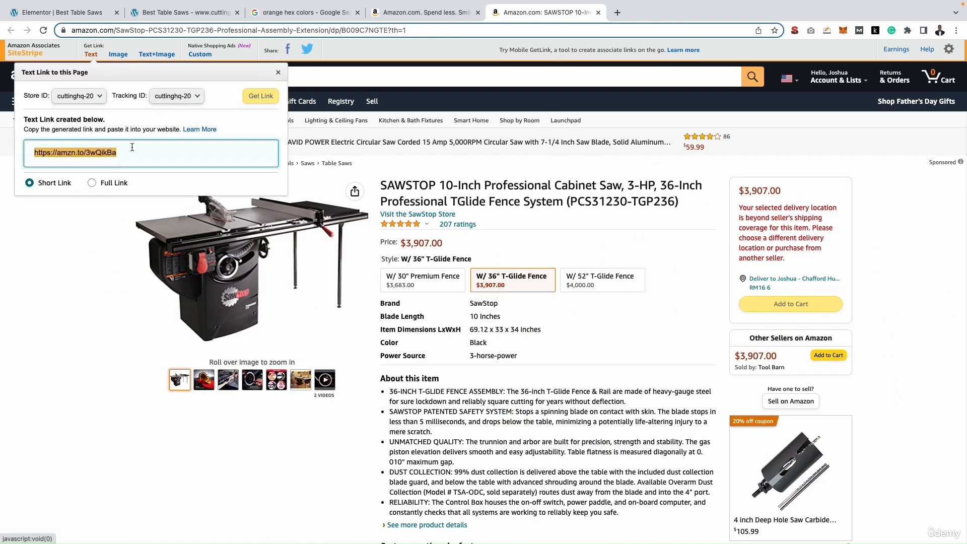
click(92, 184)
Paste the Amazon affiliate link as the SawStop image's URL in Elementor, and enable Open in new window and Add nofollow
click(61, 10)
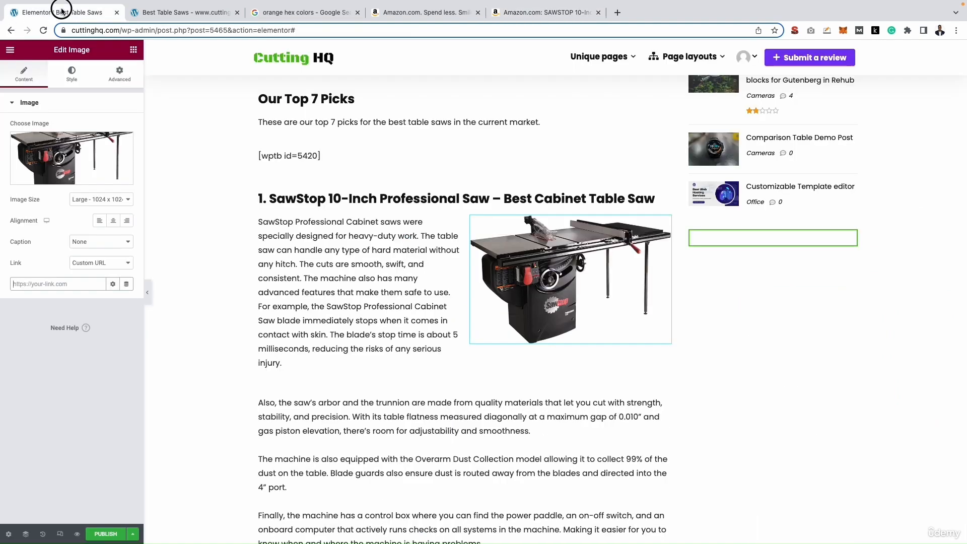
click(113, 284)
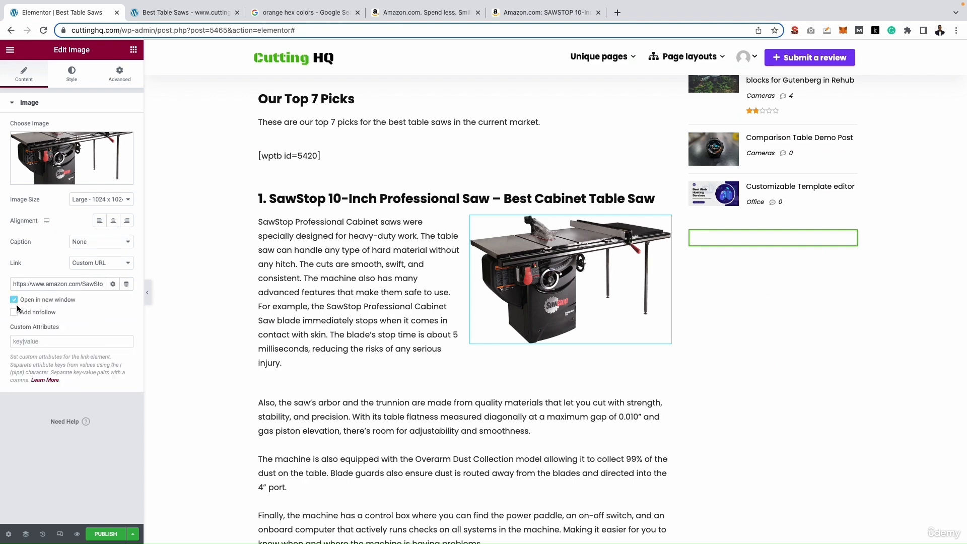
scroll(487, 397, down, 4)
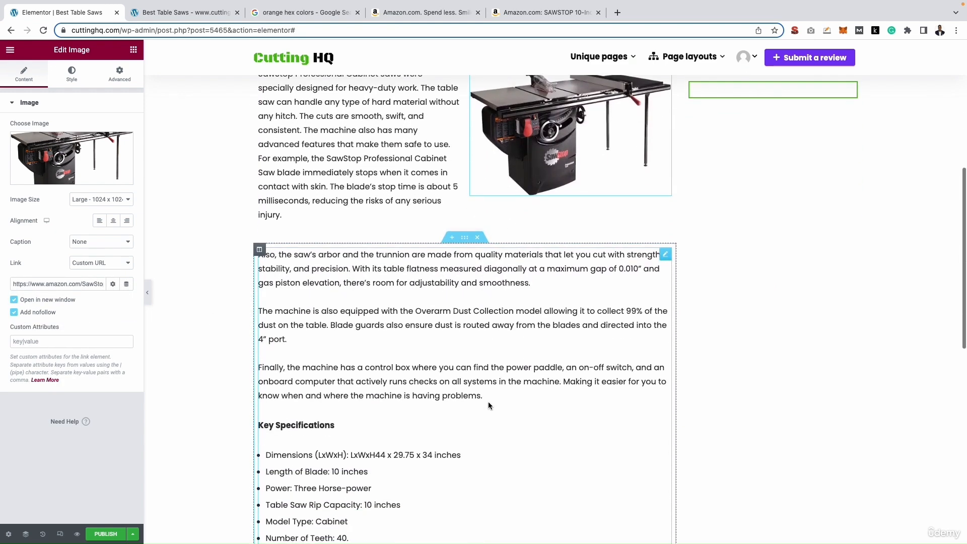
Paste the Amazon affiliate link as the Check Price button's link and open its link options
scroll(486, 382, down, 3)
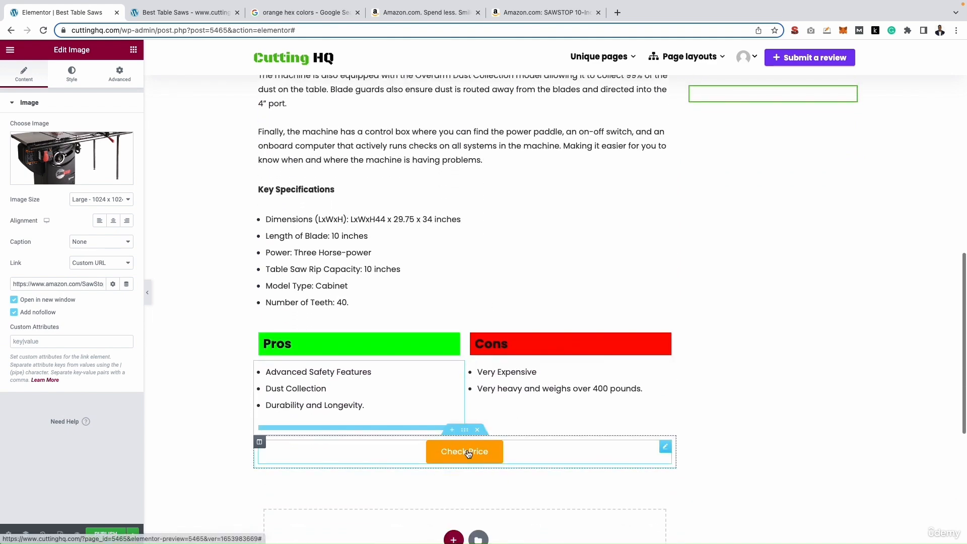
click(465, 451)
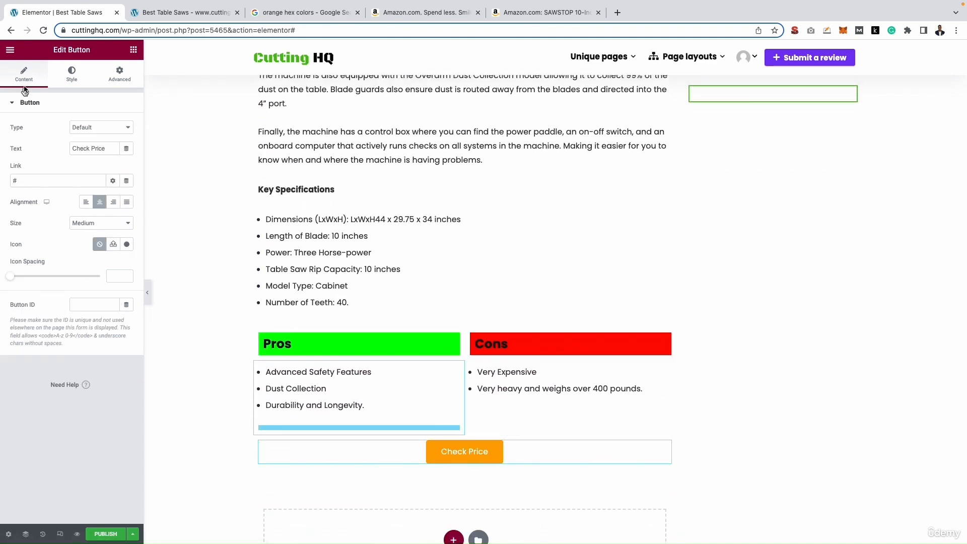
click(4, 179)
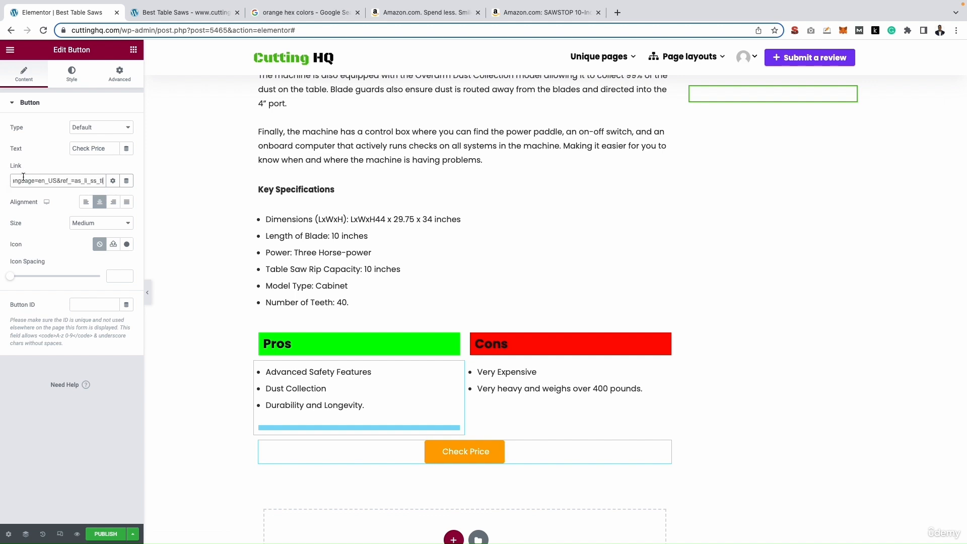
click(113, 180)
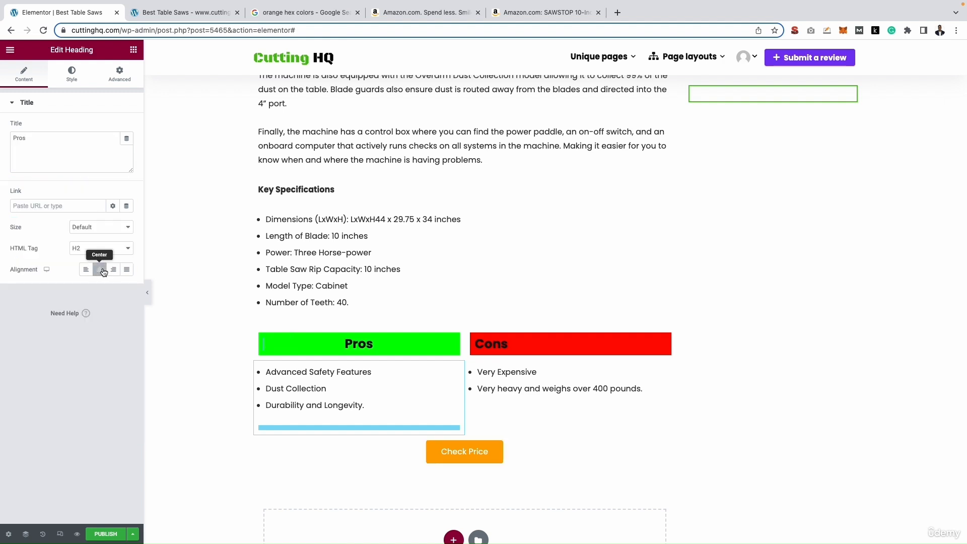
Center-align the Pros and Cons headings
click(100, 269)
scroll(459, 307, up, 2)
scroll(459, 307, up, 7)
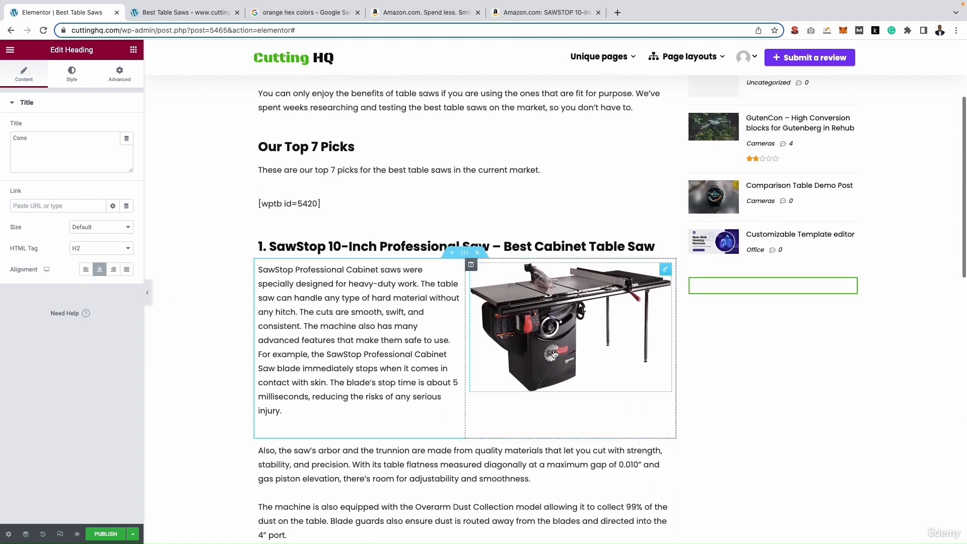
Duplicate the "1. SawStop 10-Inch Professional Saw" heading section and move the copy below the Check Price button
scroll(554, 354, up, 3)
scroll(427, 270, down, 5)
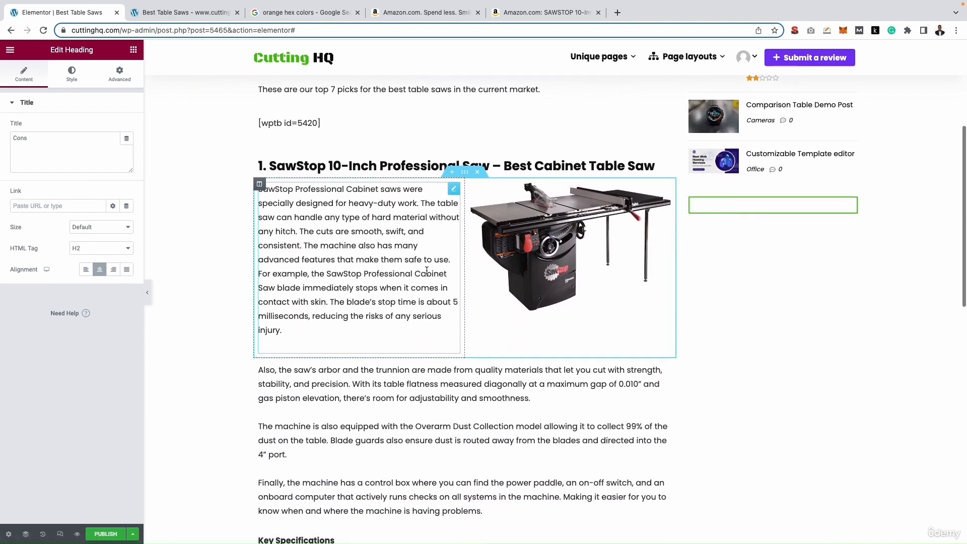
scroll(426, 270, down, 1)
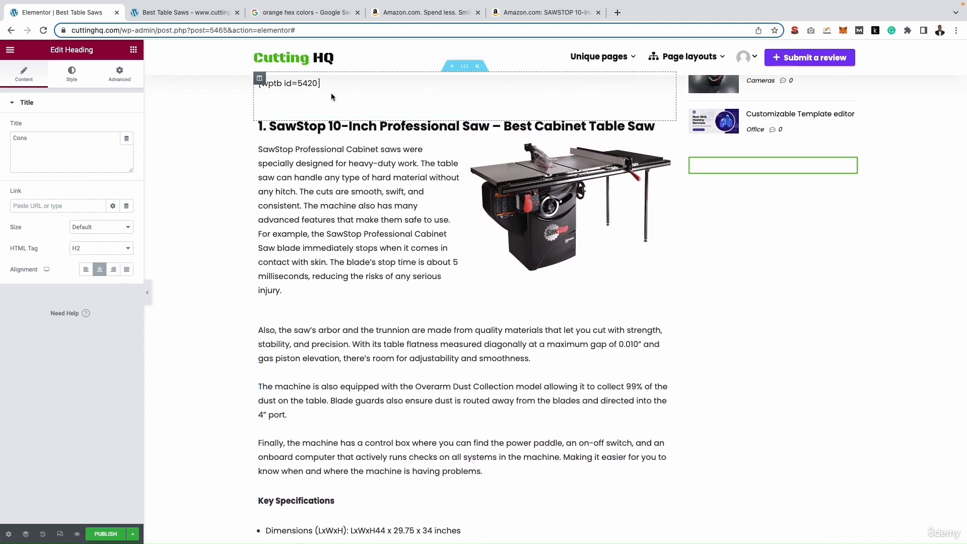
scroll(414, 235, down, 4)
scroll(464, 231, up, 4)
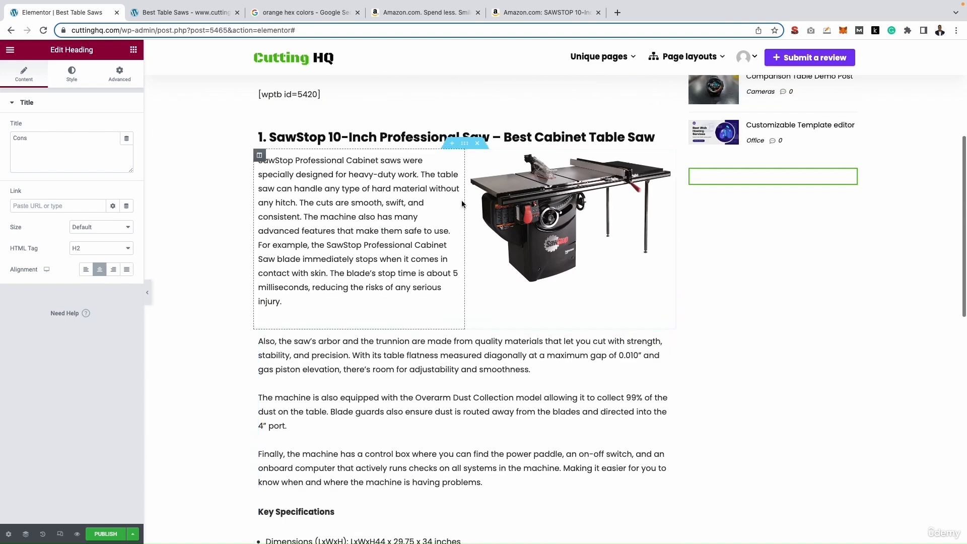
right_click(462, 123)
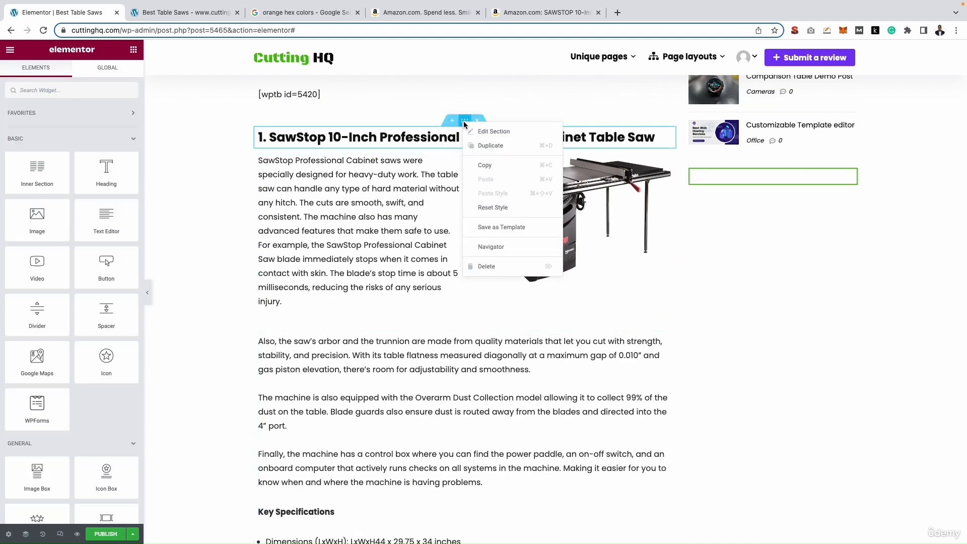
click(485, 147)
drag(472, 140, 470, 335)
scroll(460, 147, down, 10)
Duplicate the two-column SawStop text and image section and move the copy below the duplicated heading
scroll(470, 336, up, 4)
scroll(470, 336, up, 6)
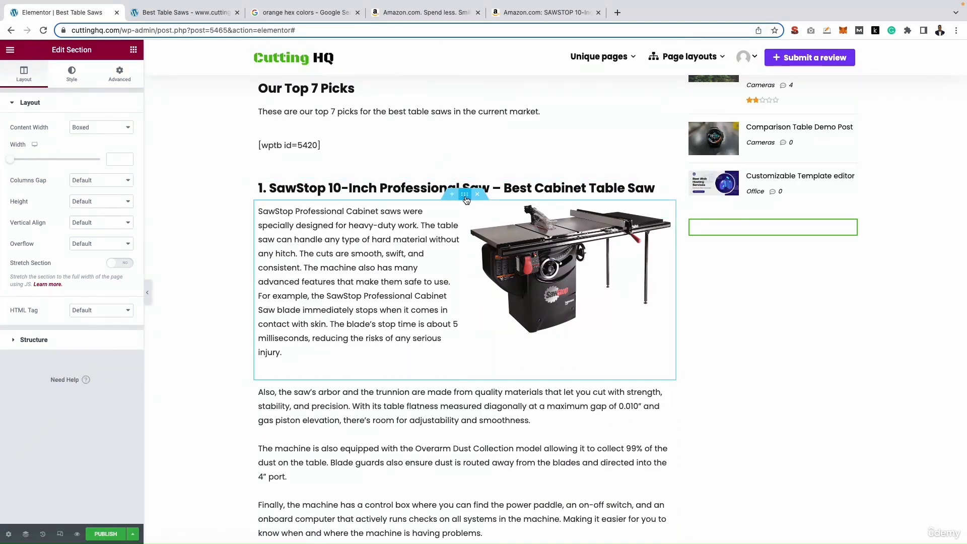
right_click(465, 200)
click(486, 220)
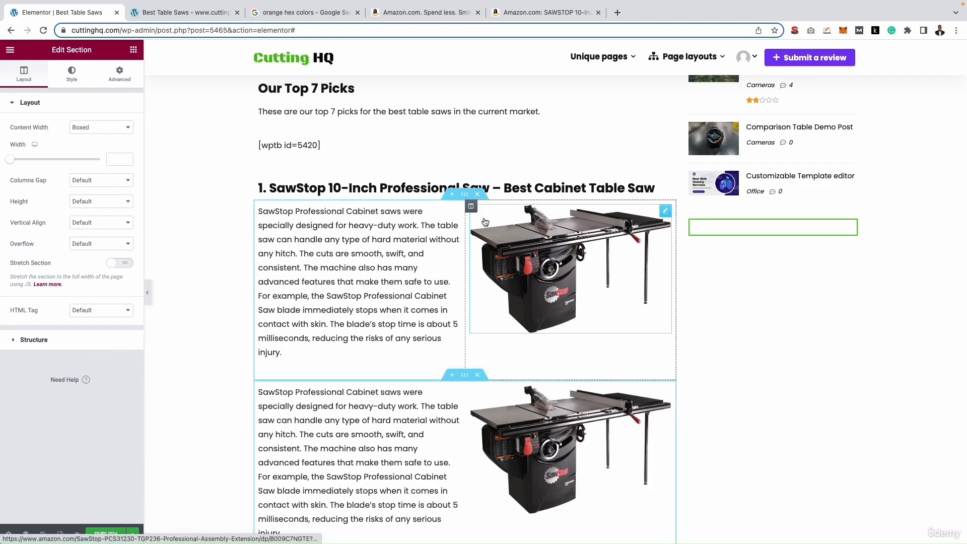
scroll(468, 192, down, 10)
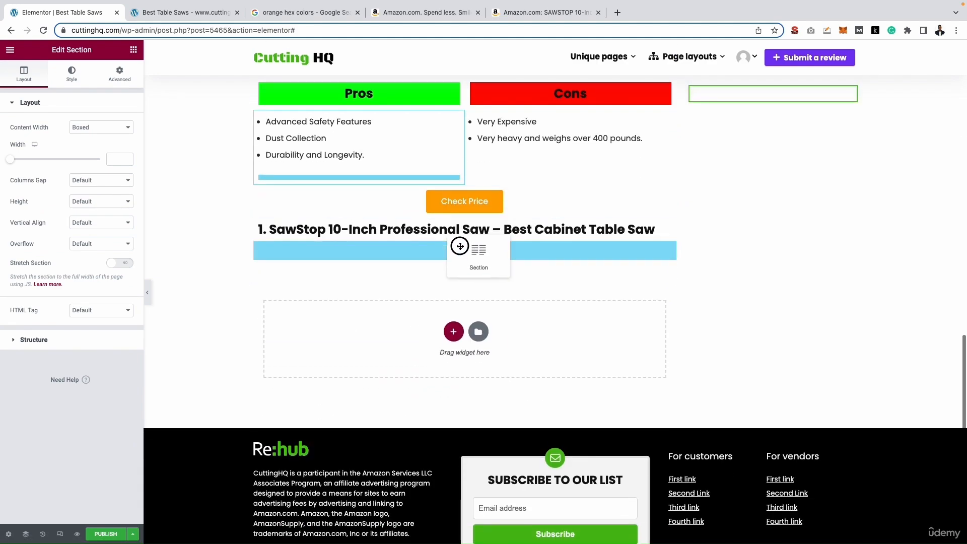
scroll(472, 286, down, 4)
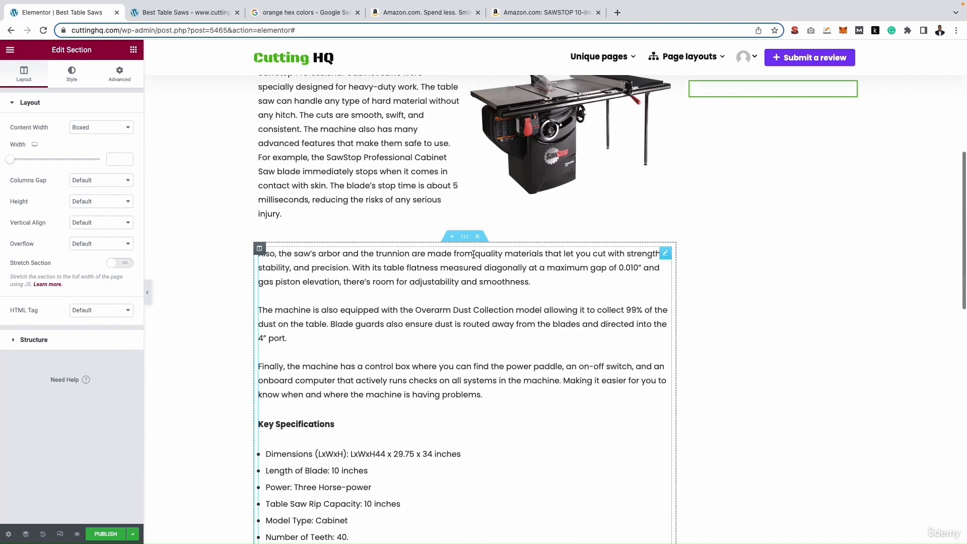
Duplicate the full-width description and Key Specifications section and move the copy below the duplicated text and image section
right_click(464, 236)
click(478, 257)
drag(465, 236, 465, 256)
scroll(526, 295, up, 5)
Add a spacer above the duplicated SawStop heading and set its space to 30 px
click(526, 295)
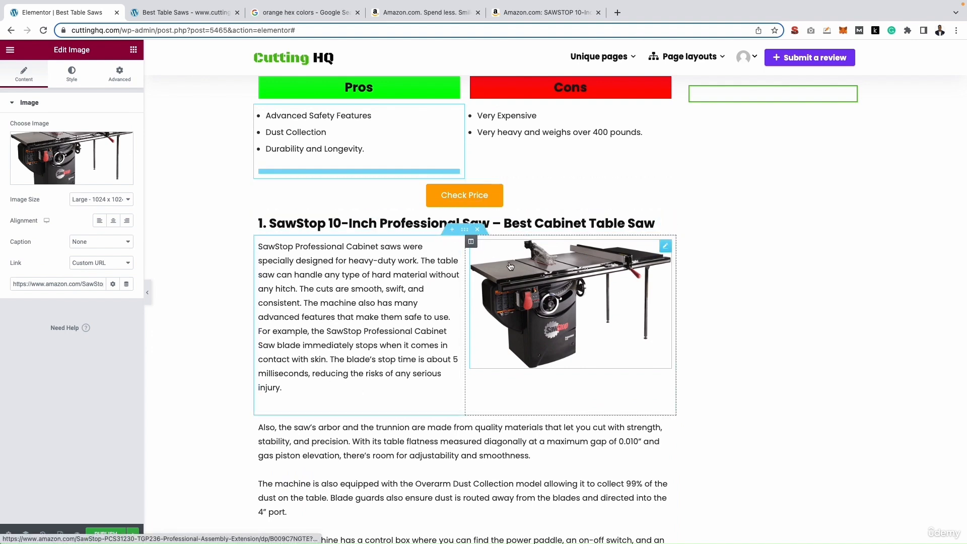
click(134, 52)
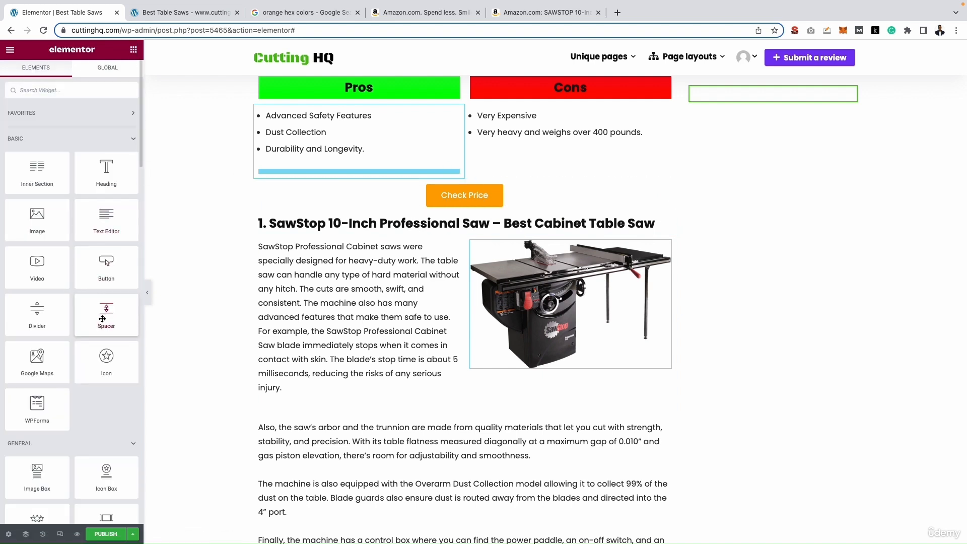
drag(104, 312, 336, 252)
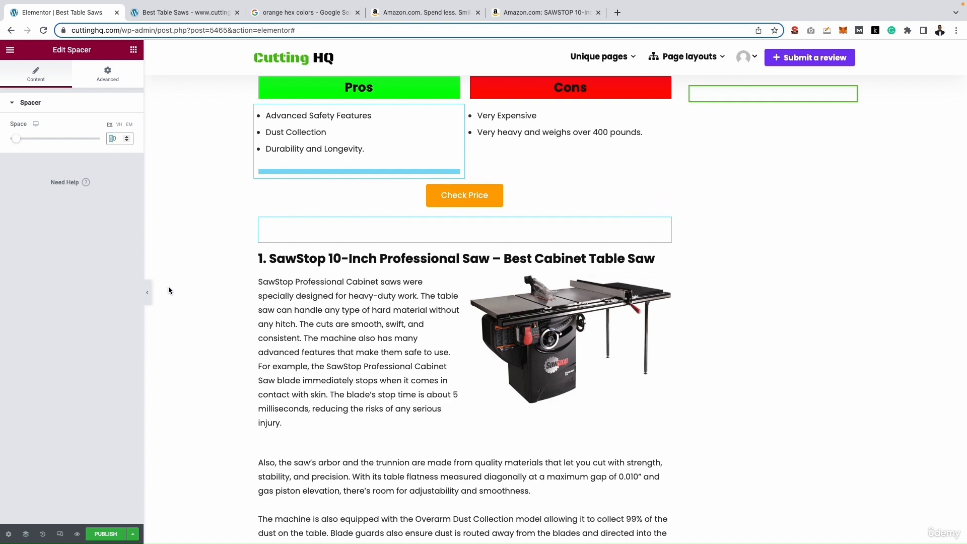
text(2)
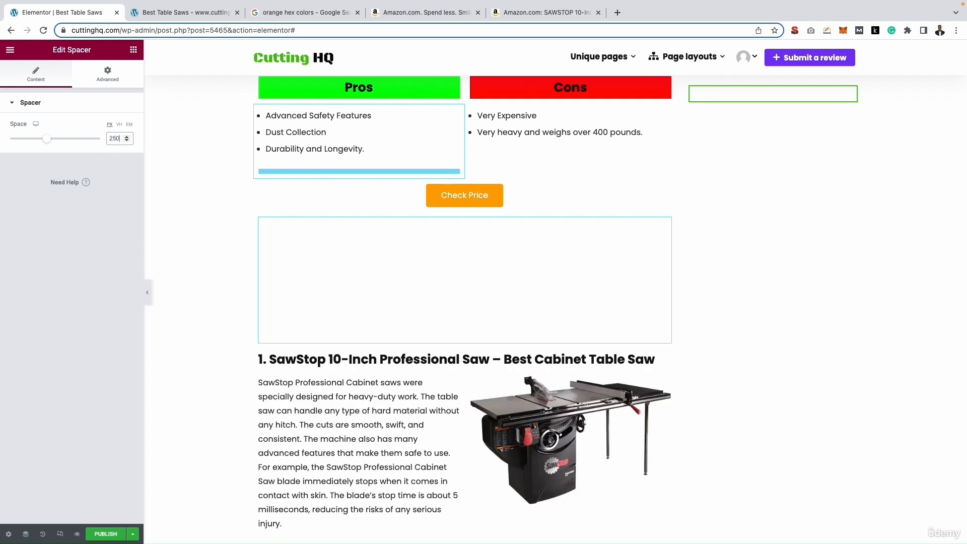
key(BackSpace)
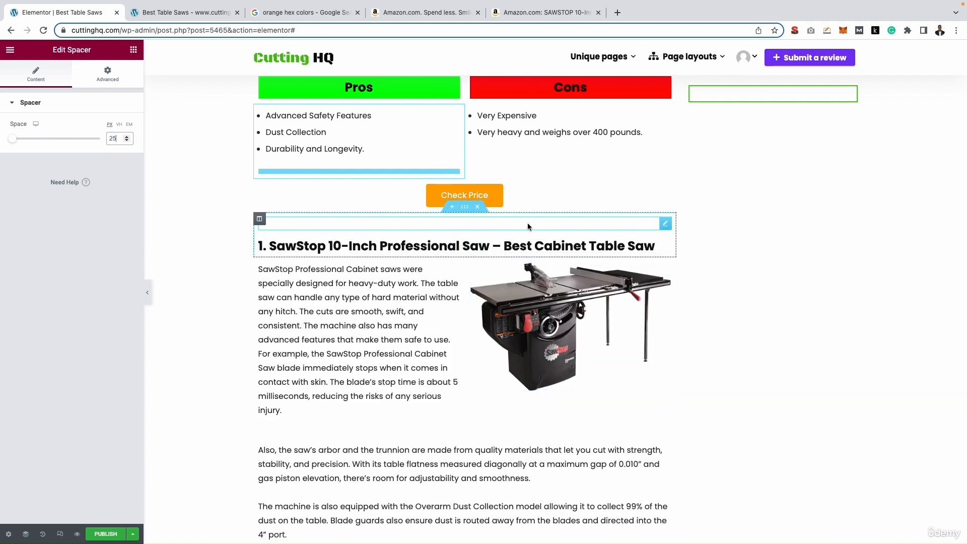
key(BackSpace)
key(BackSpace)
text(30)
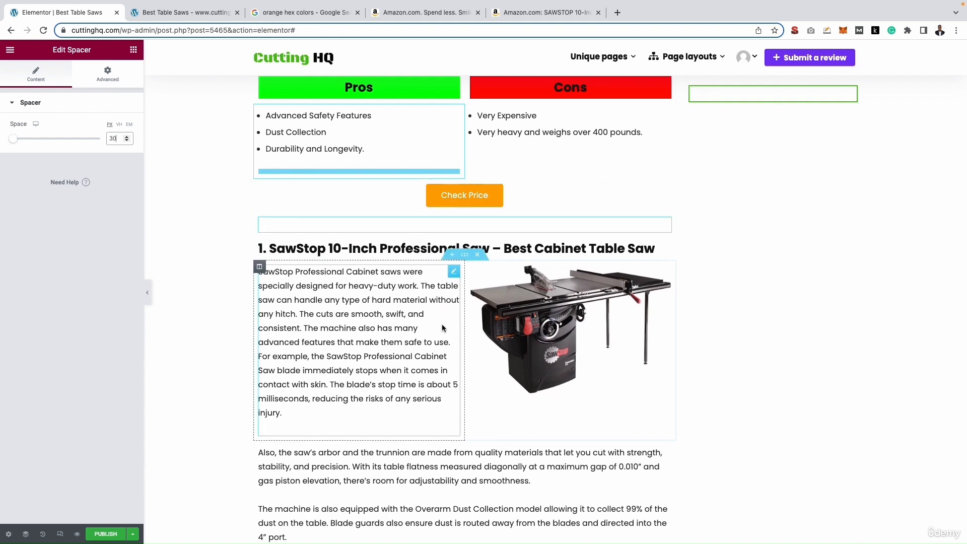
Compare the original SawStop review with its copy and examine the duplicated heading's link options
scroll(440, 325, up, 2)
scroll(382, 235, up, 10)
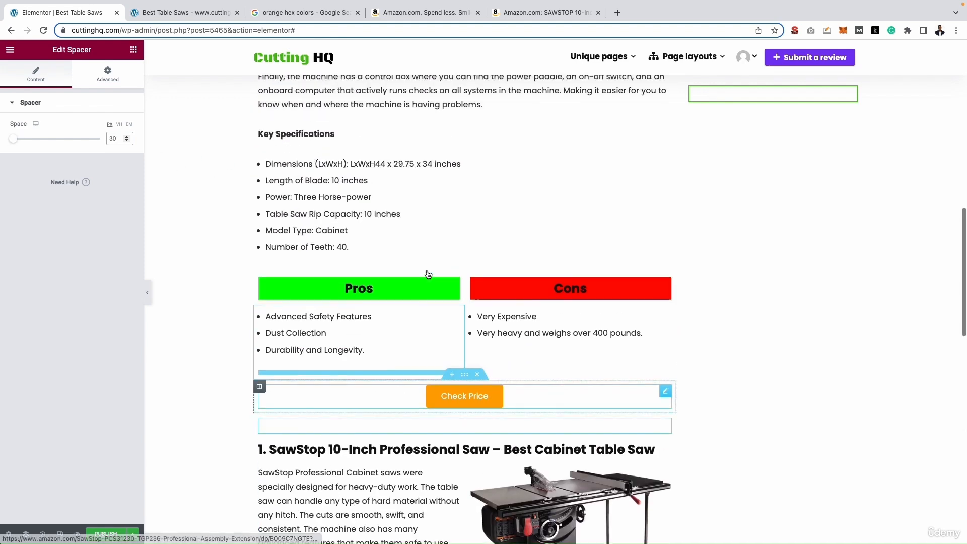
scroll(475, 261, up, 2)
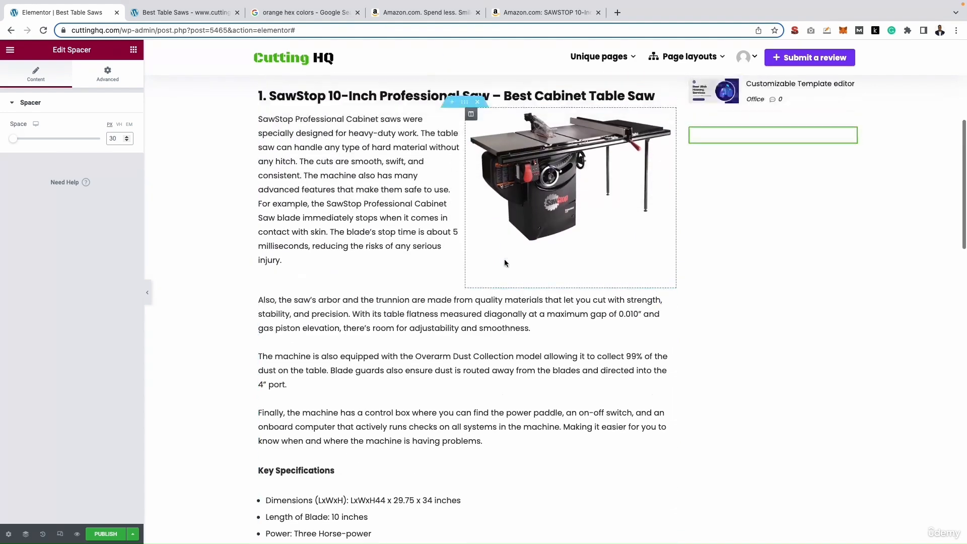
scroll(427, 237, down, 3)
scroll(426, 237, down, 8)
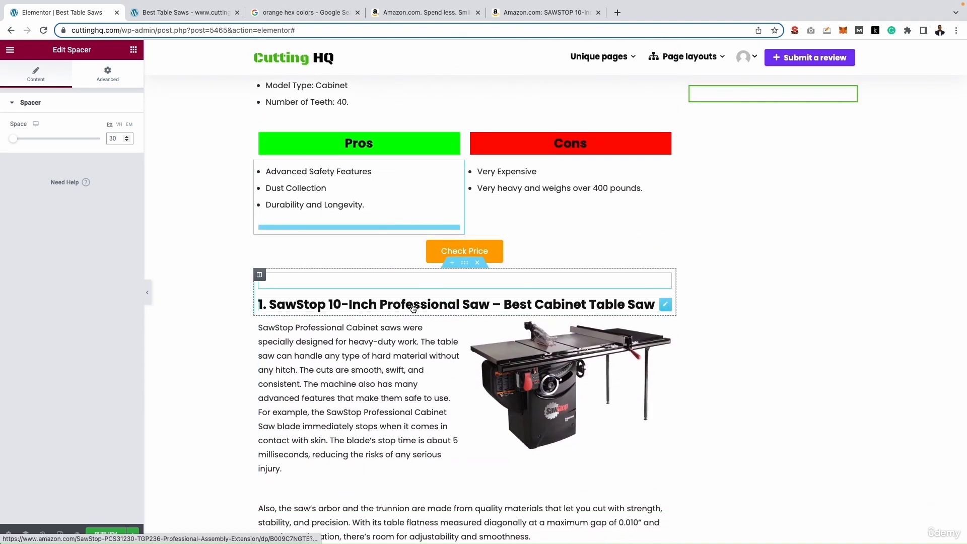
click(413, 308)
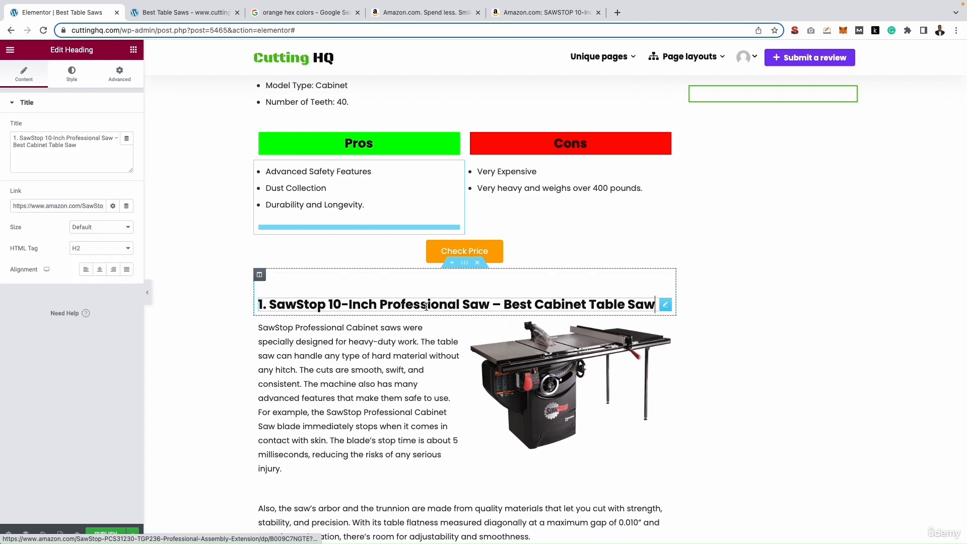
click(114, 206)
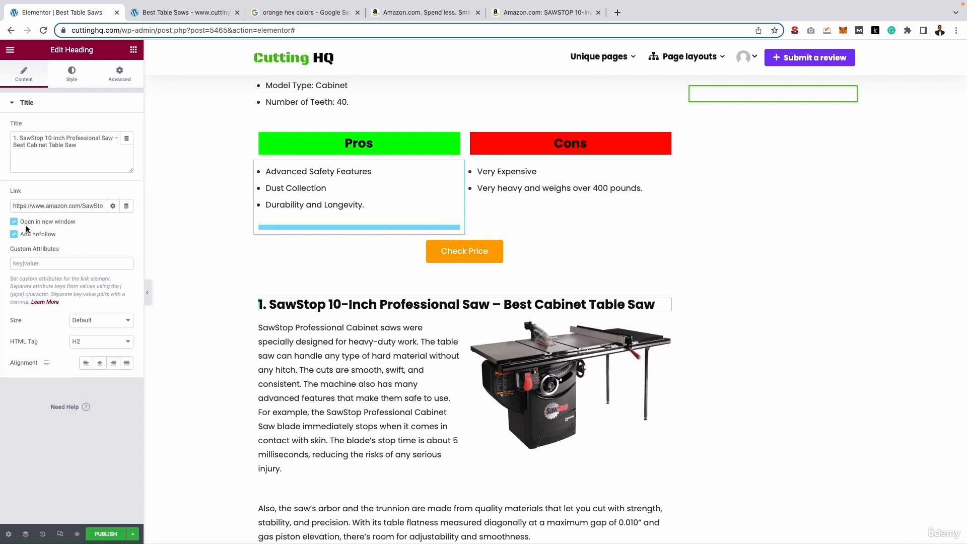
scroll(453, 242, up, 10)
scroll(464, 246, up, 4)
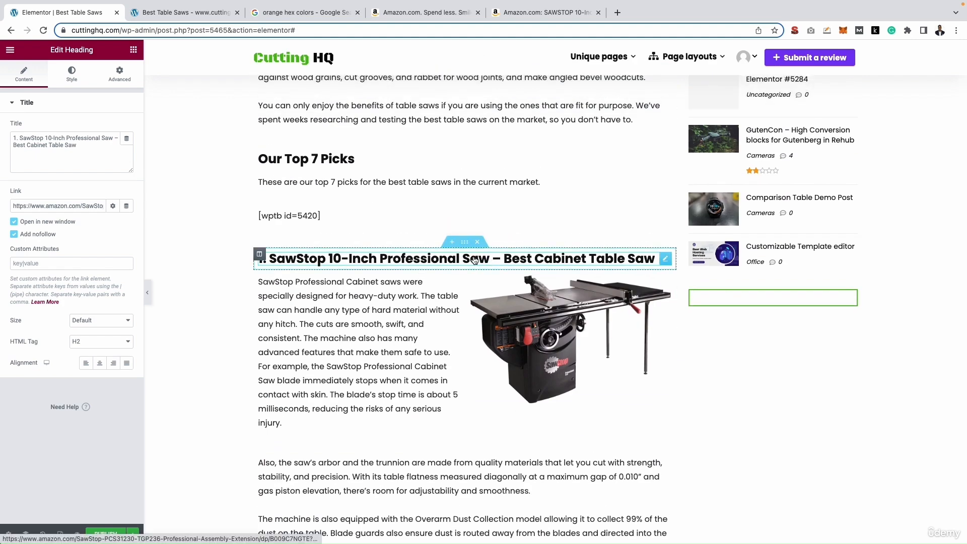
Preview the page changes and review the Best Table Saws title and introduction paragraphs
click(77, 534)
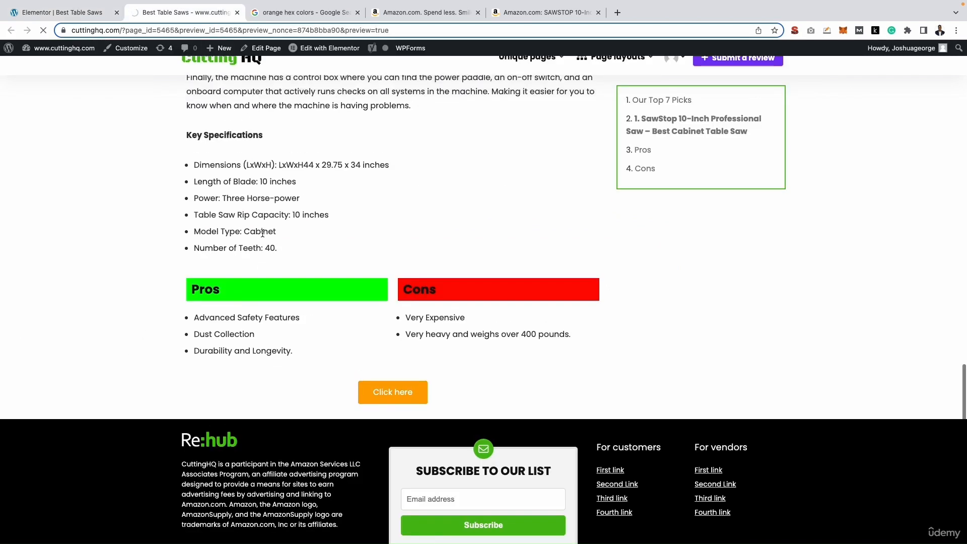
scroll(291, 234, up, 20)
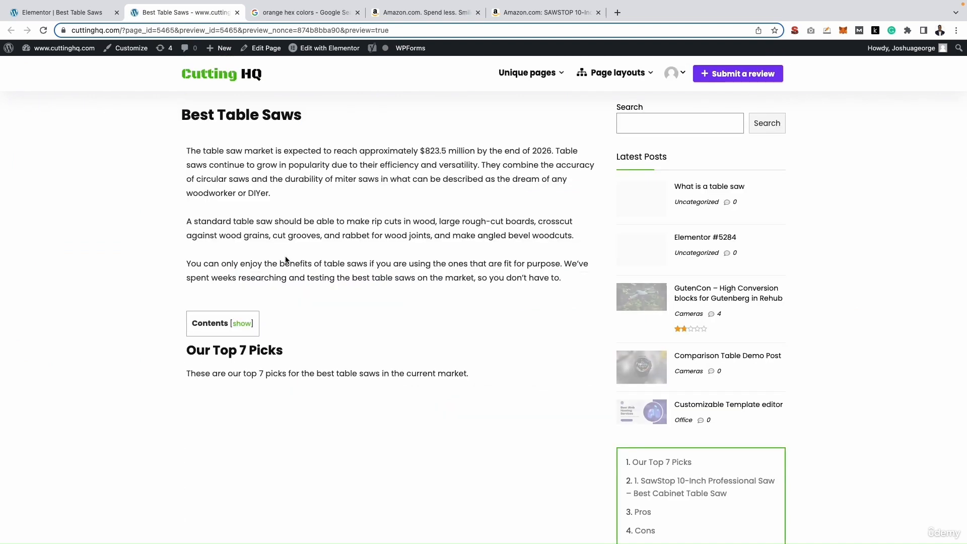
drag(217, 117, 309, 121)
drag(368, 179, 353, 178)
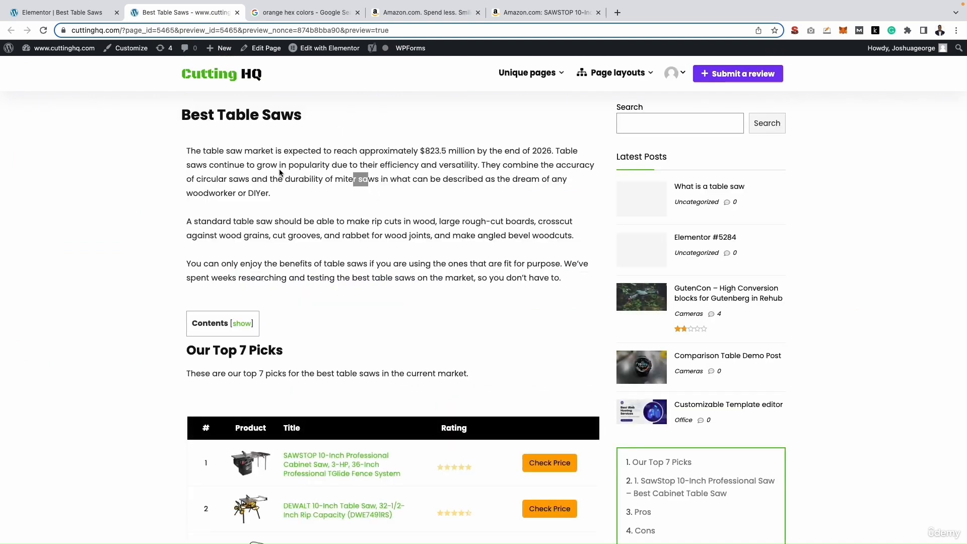
drag(184, 150, 516, 277)
scroll(453, 267, down, 3)
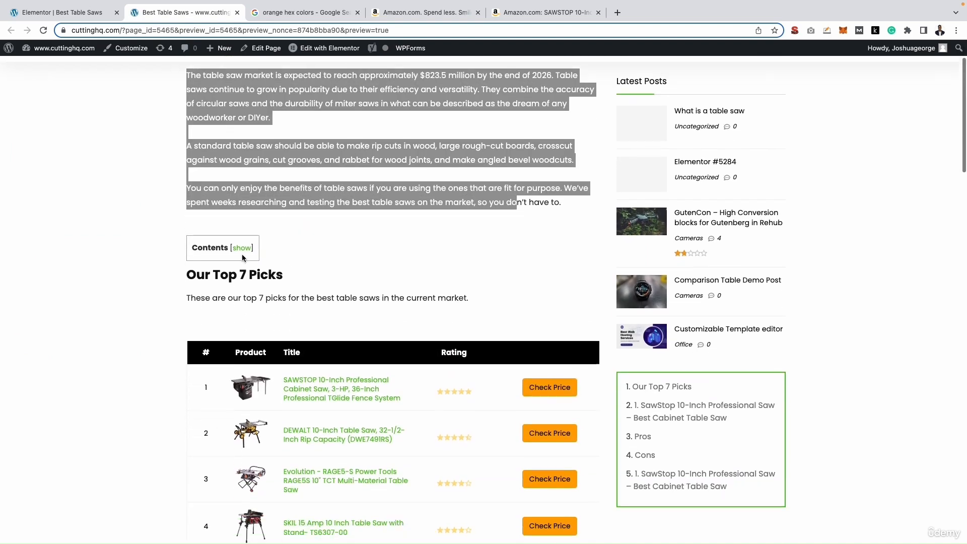
Expand and collapse the Contents list, and review the Top 7 Picks table and SawStop review down to the Check Price button
click(242, 248)
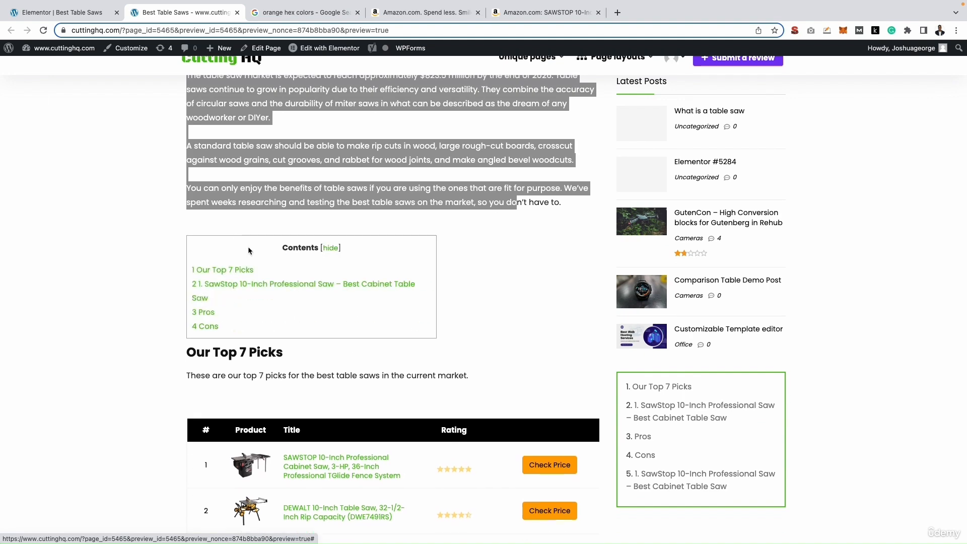
click(331, 249)
scroll(330, 248, down, 5)
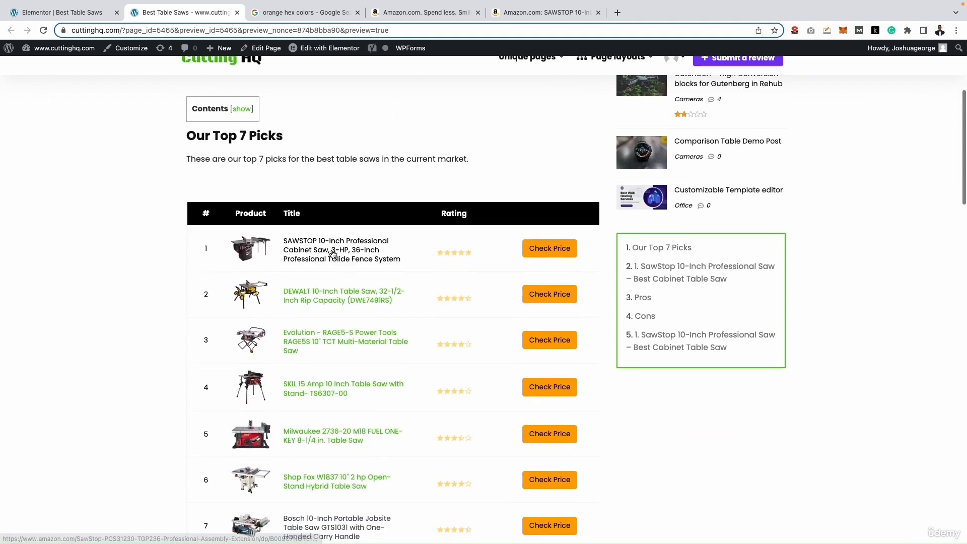
scroll(298, 249, down, 3)
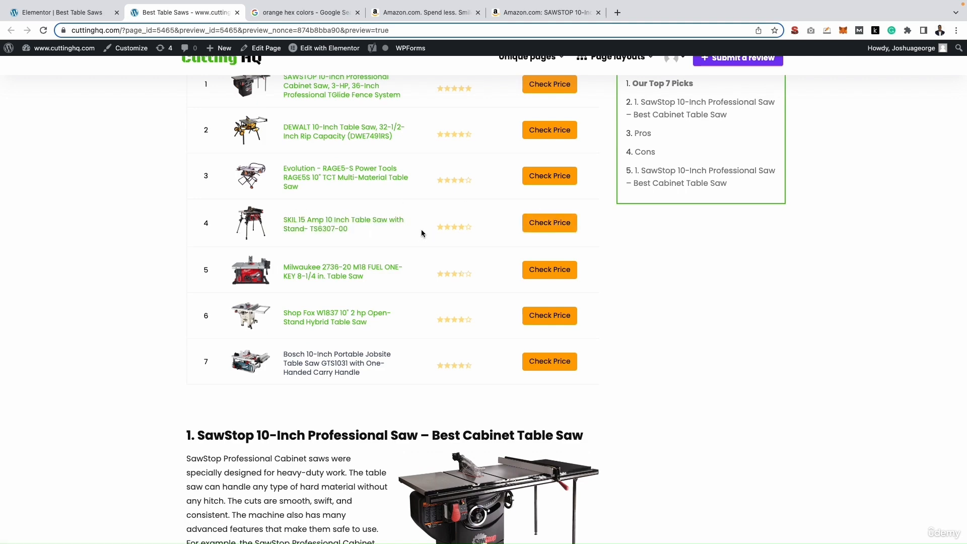
scroll(418, 226, down, 2)
scroll(413, 216, down, 3)
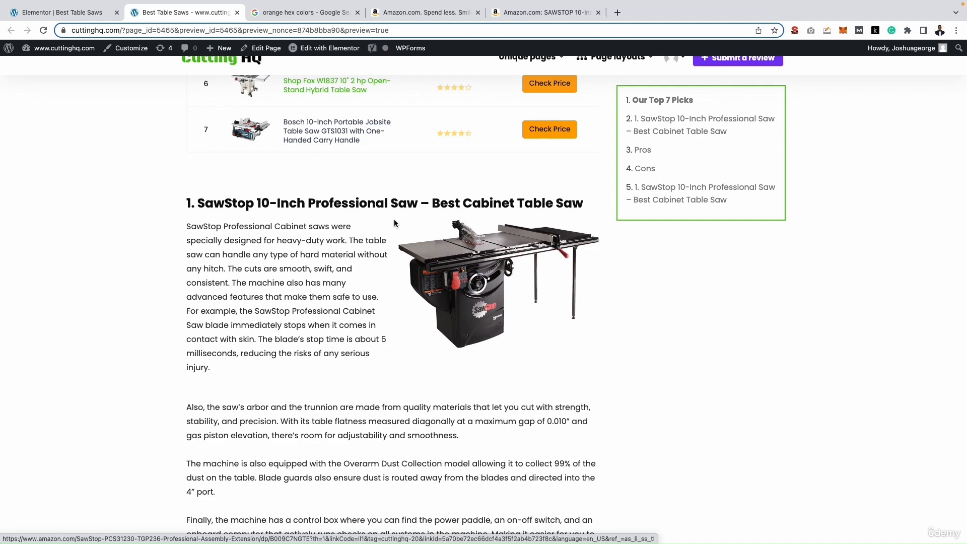
scroll(378, 246, down, 7)
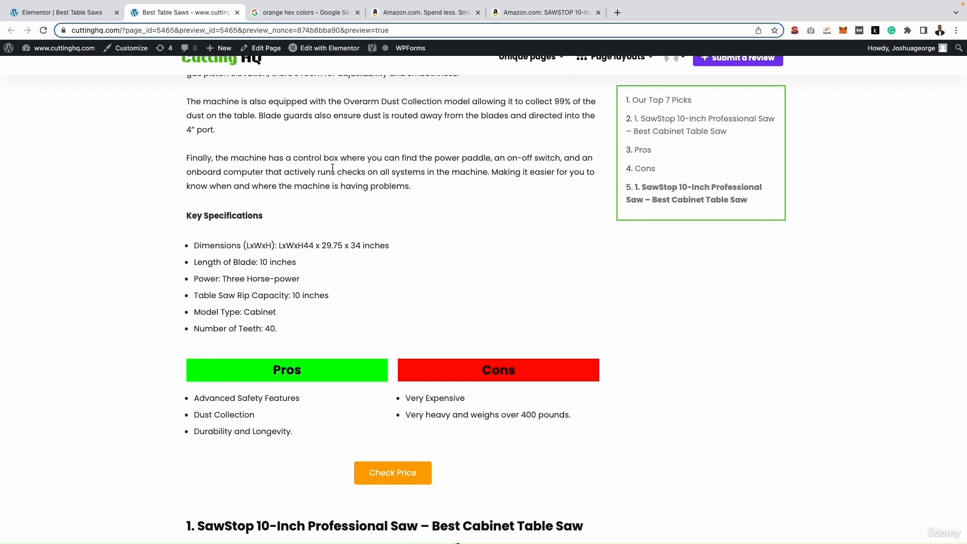
scroll(335, 186, down, 2)
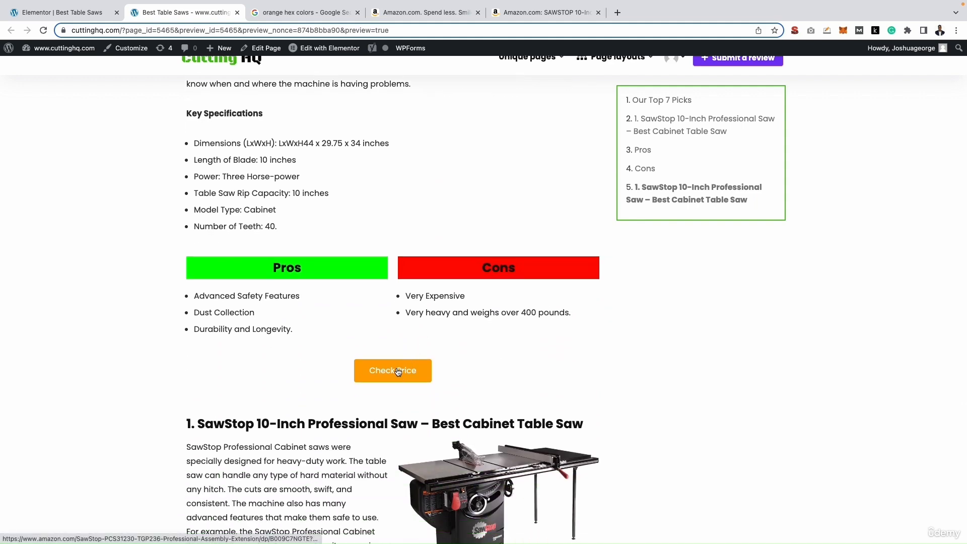
Review the duplicated SawStop section in the page preview, from its heading down to the key specifications
scroll(428, 303, down, 4)
scroll(428, 304, down, 1)
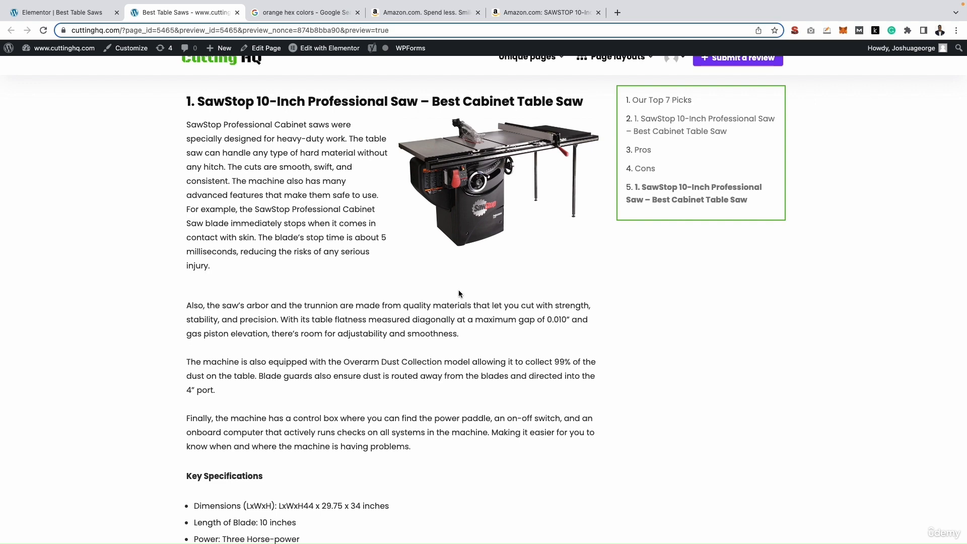
scroll(705, 240, down, 3)
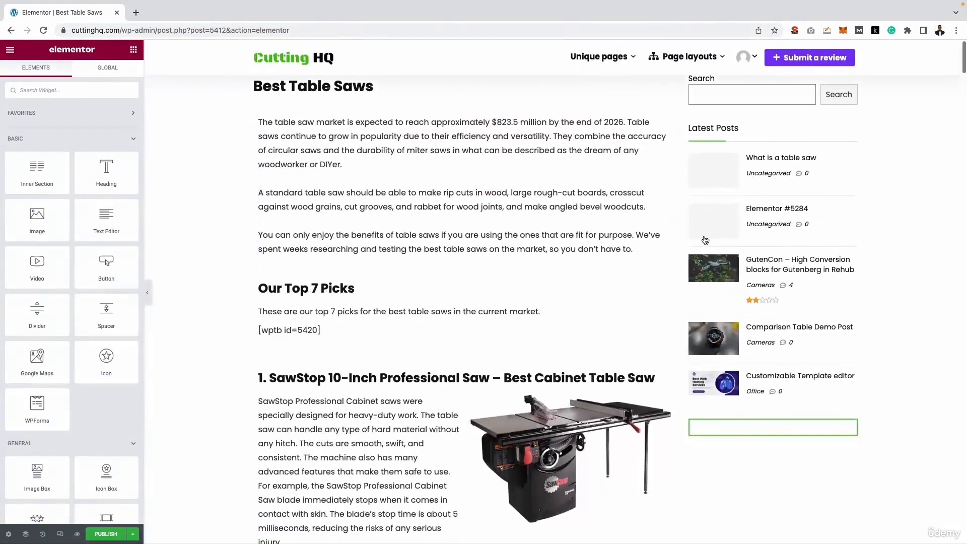
Examine the completed Best Table Saws page in Elementor, from the introduction through the product reviews
scroll(705, 240, down, 4)
scroll(707, 236, down, 3)
drag(964, 78, 956, 225)
scroll(880, 216, down, 15)
scroll(881, 216, down, 19)
scroll(881, 215, down, 15)
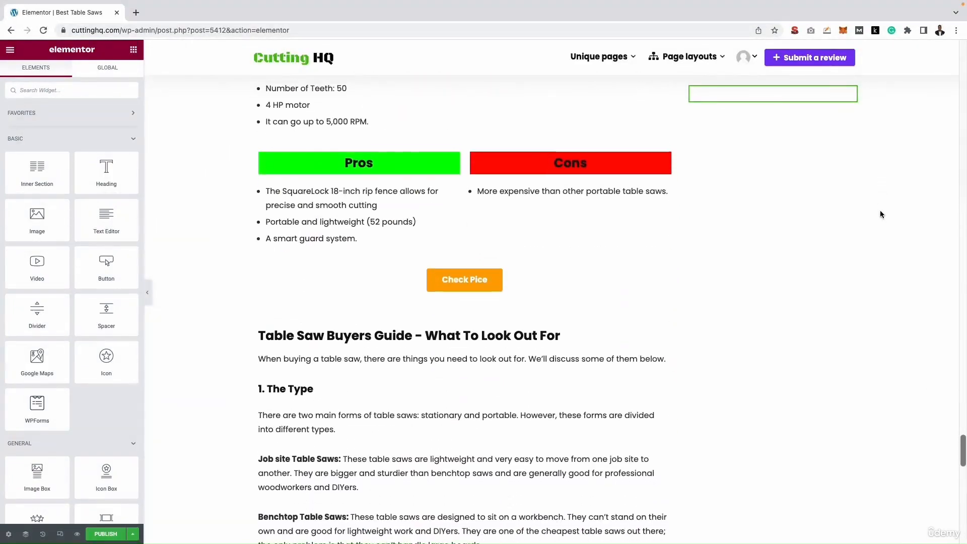
Examine the Table Saw Buyers Guide through The Bottom Line and the footer, and return to the SawStop review
scroll(879, 214, down, 1)
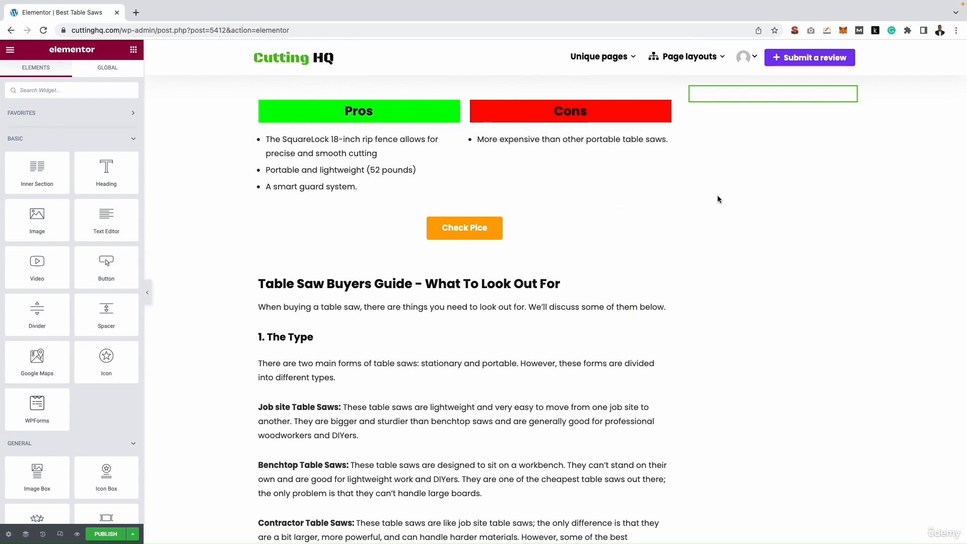
scroll(781, 218, down, 3)
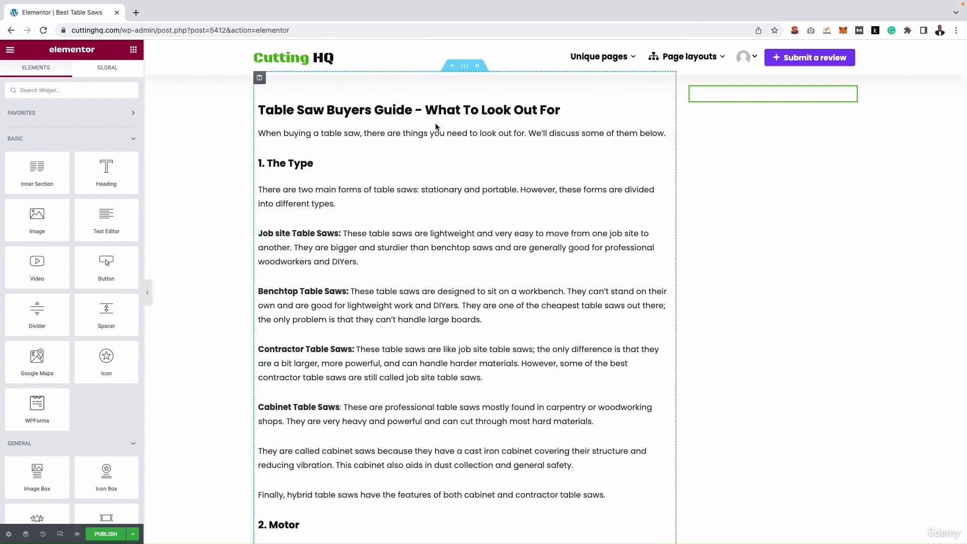
scroll(492, 180, down, 10)
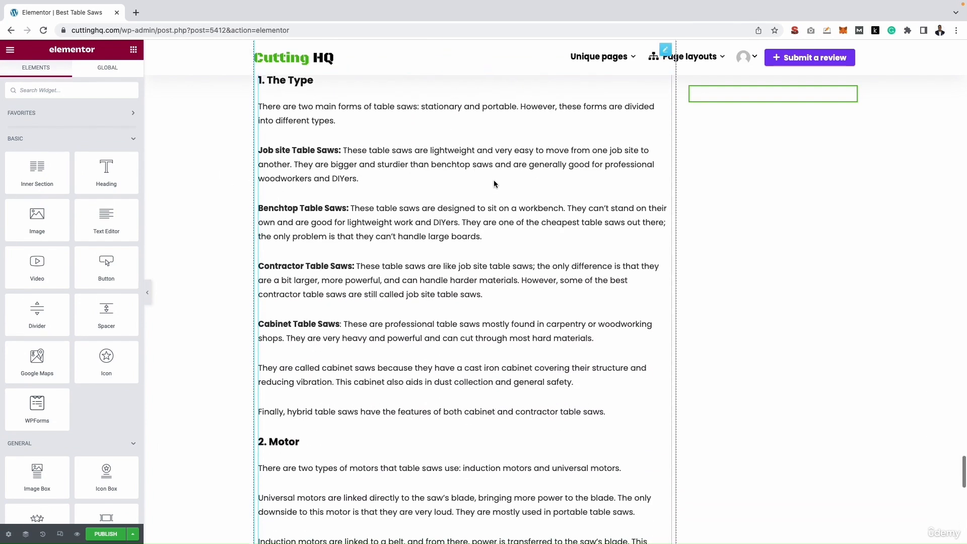
scroll(731, 191, down, 6)
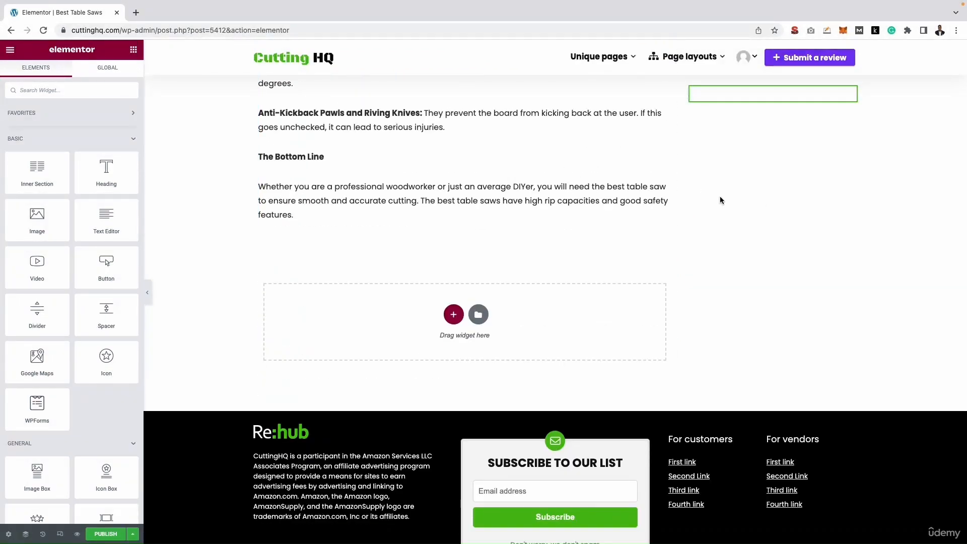
scroll(719, 196, up, 7)
drag(962, 499, 946, 83)
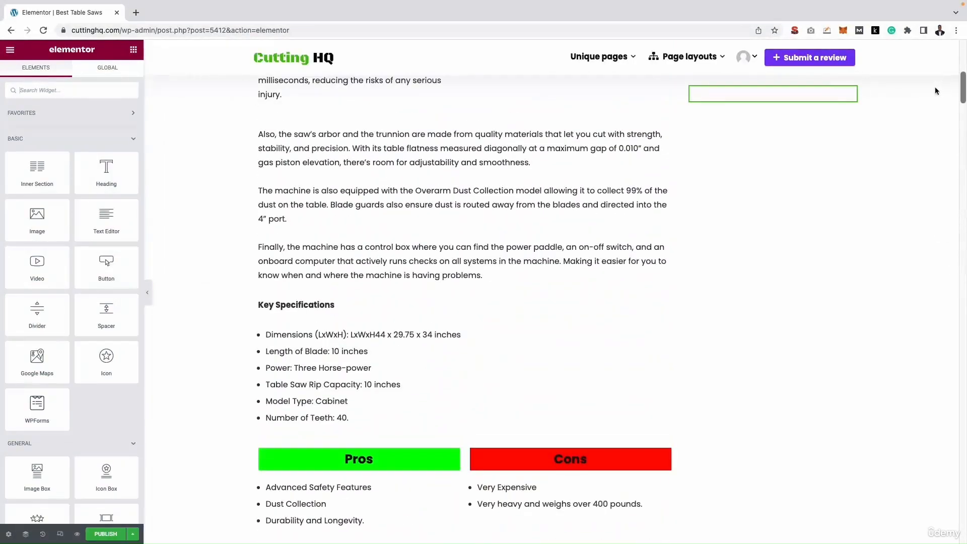
Publish the Best Table Saws page and open the live version
click(99, 535)
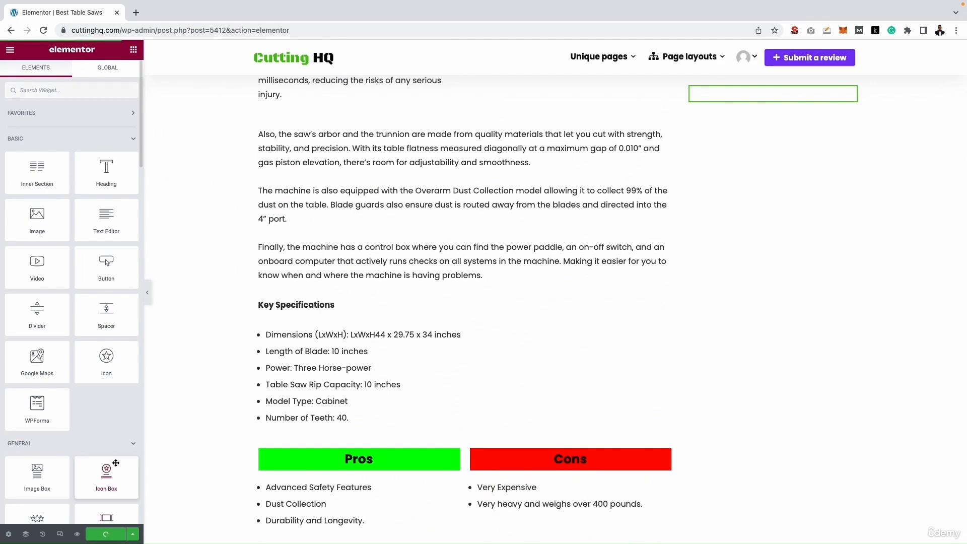
scroll(181, 431, up, 3)
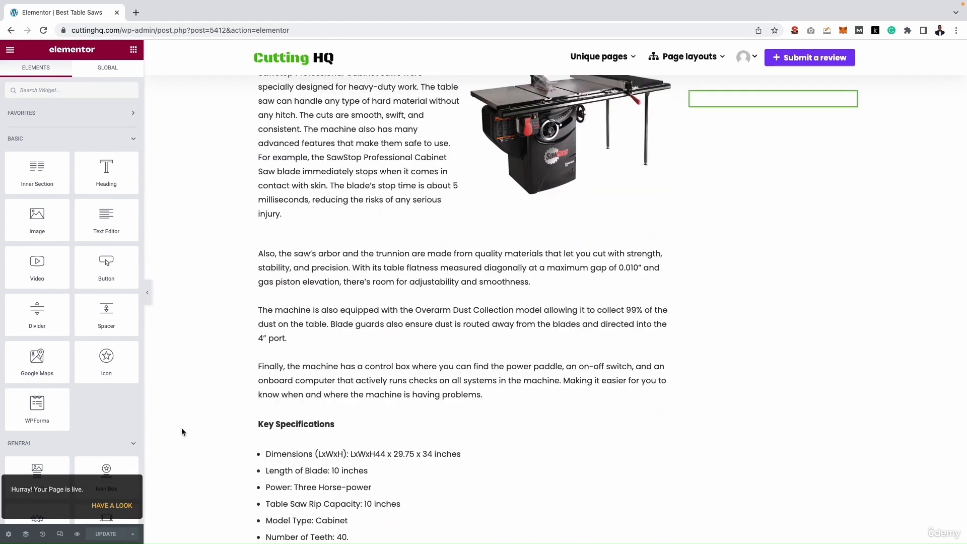
click(115, 505)
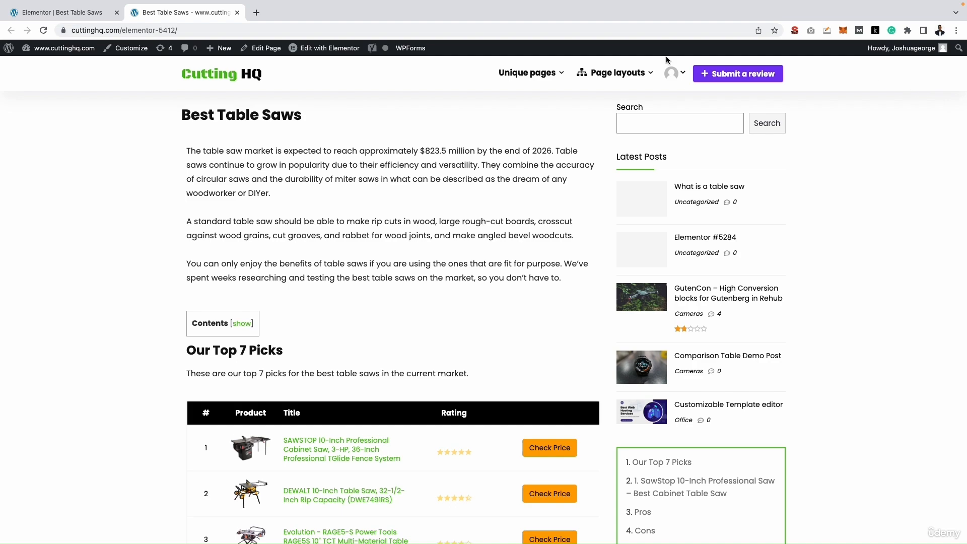
Review the live page's Top 7 Picks table and sidebar table of contents, and return to the page title
scroll(507, 167, down, 5)
scroll(460, 202, down, 4)
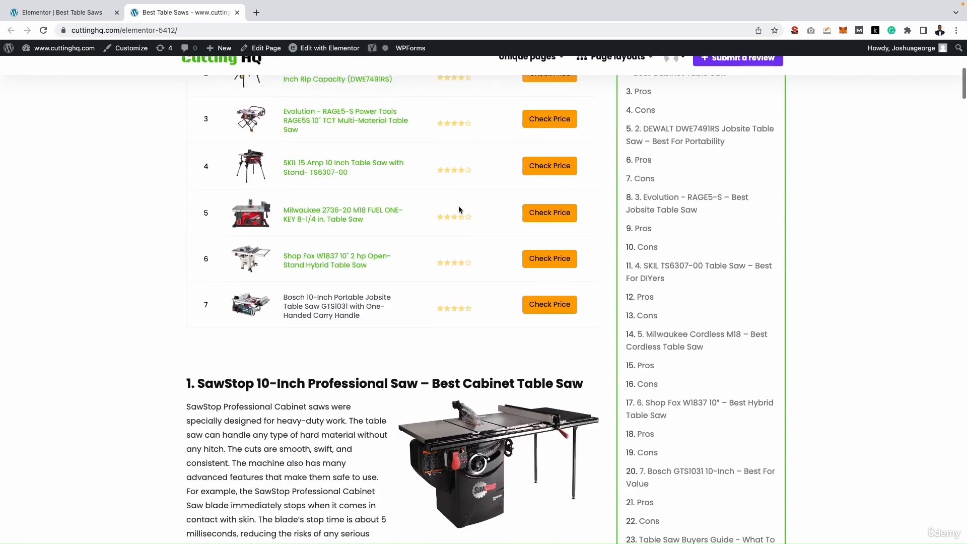
scroll(453, 207, up, 9)
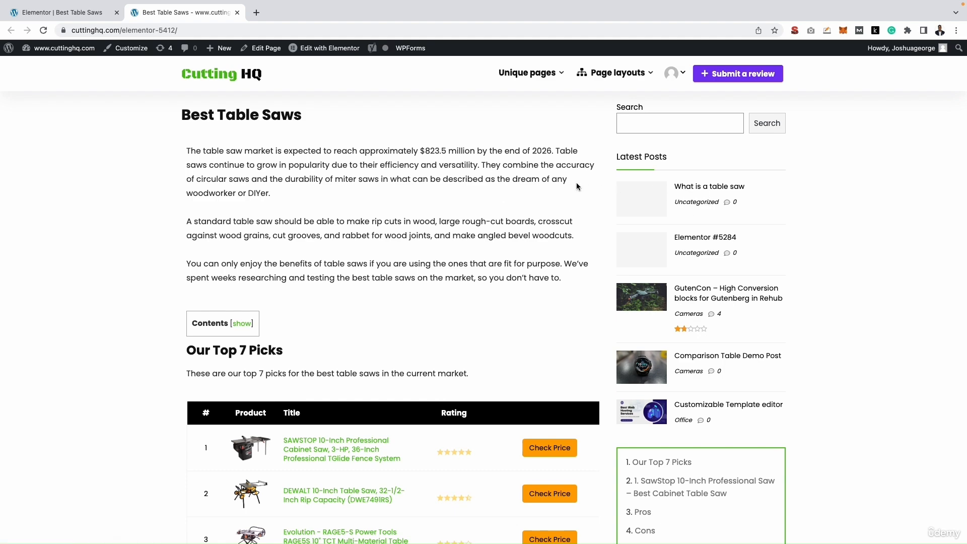
Return to the Elementor editor and exit to the page's WordPress edit screen
click(58, 14)
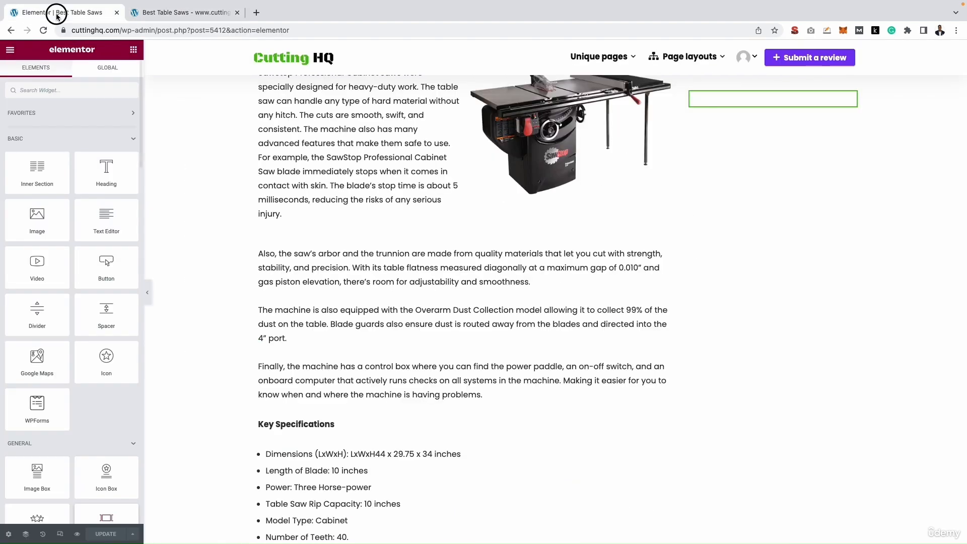
click(11, 52)
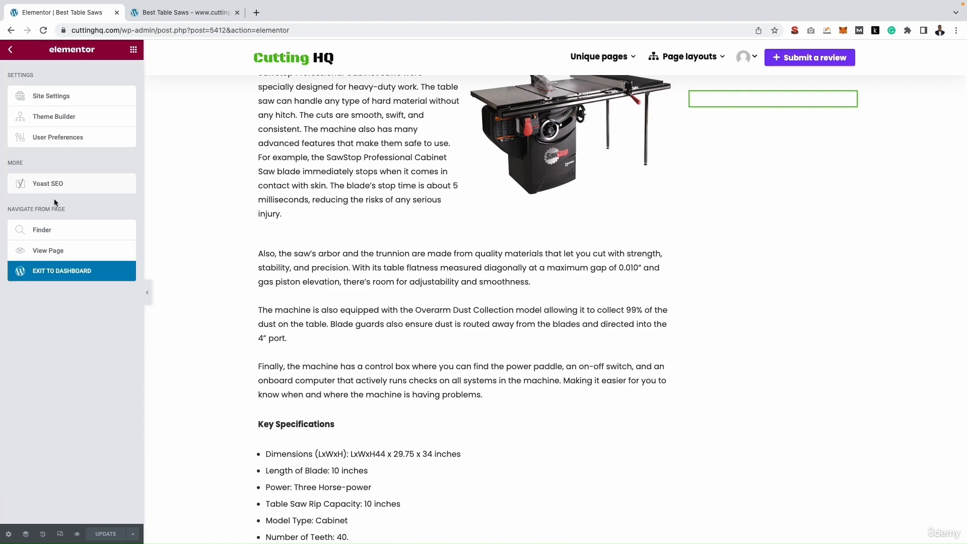
click(56, 271)
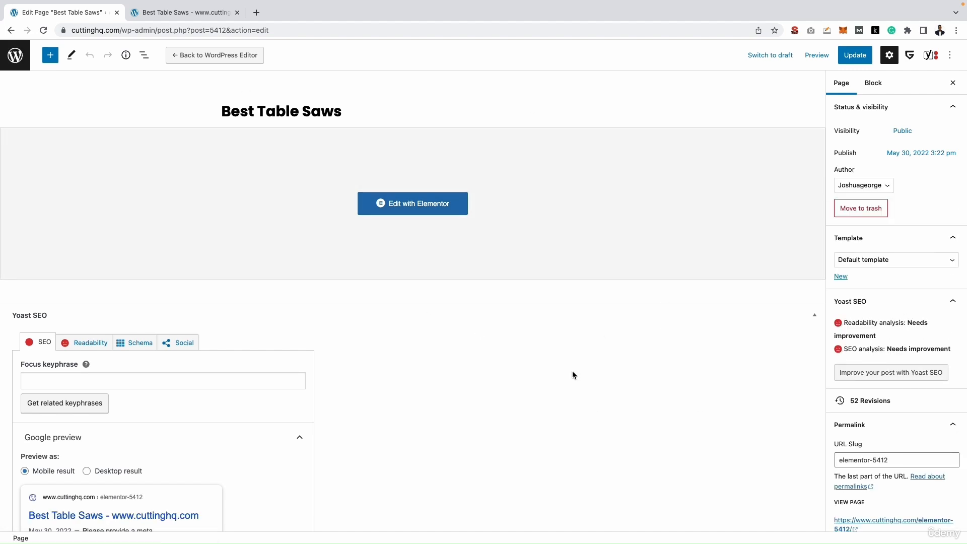
Set the page's content area type to Full Width Content Box
scroll(893, 335, down, 10)
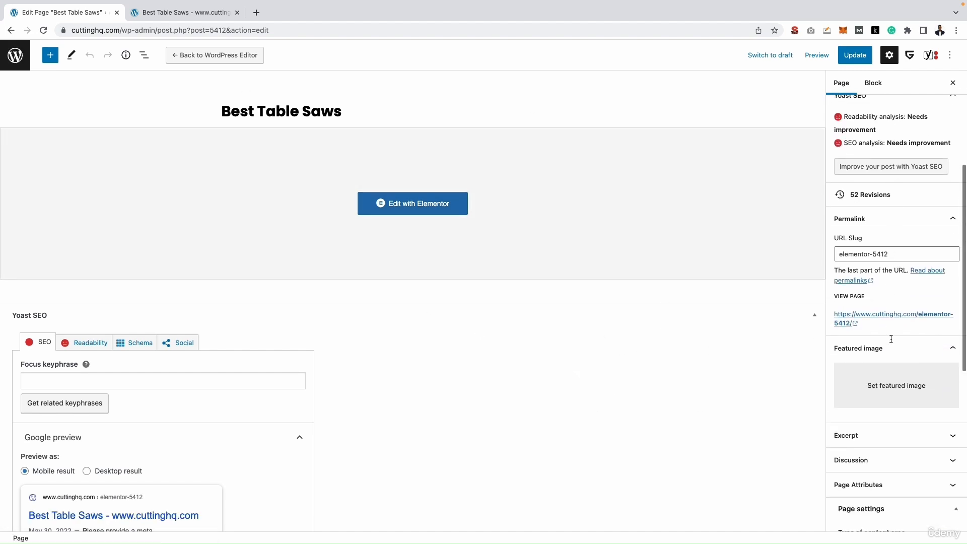
scroll(891, 339, down, 3)
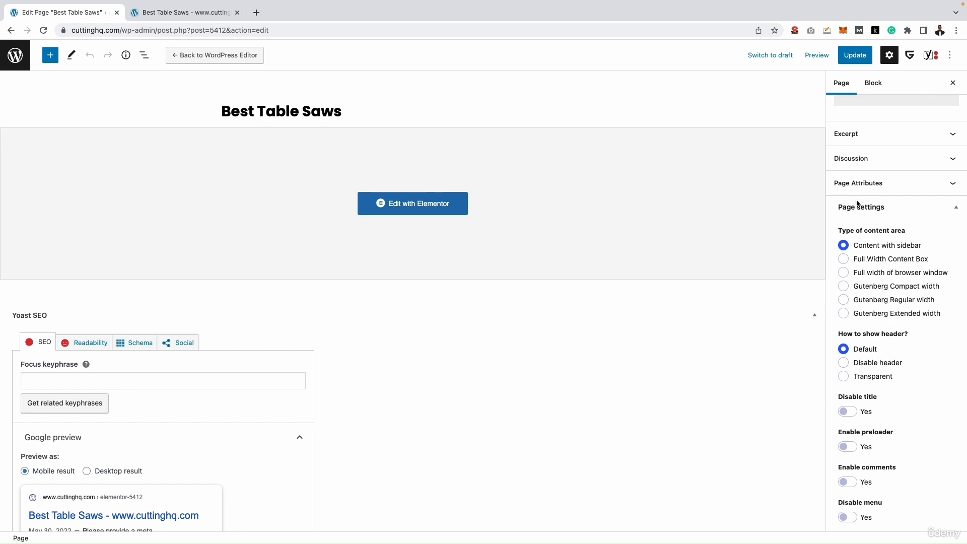
click(845, 259)
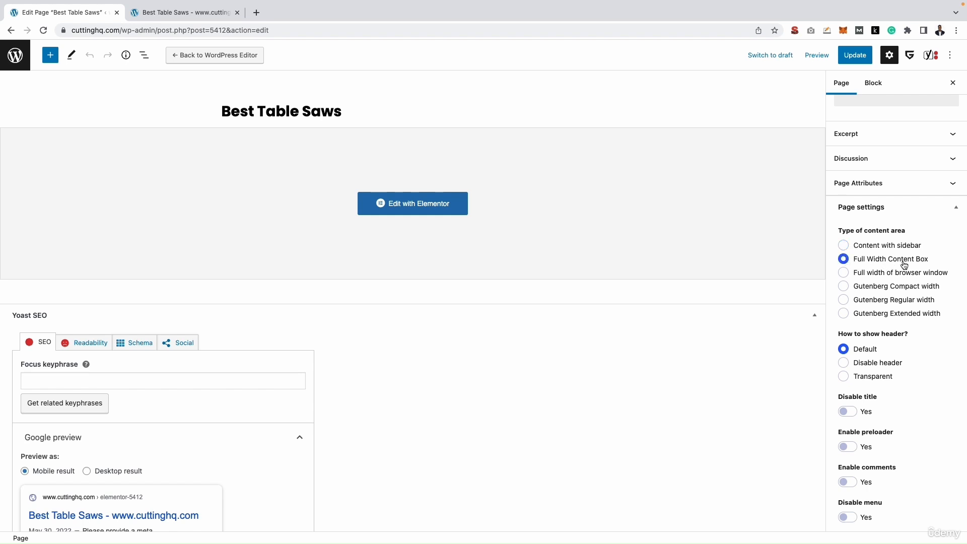